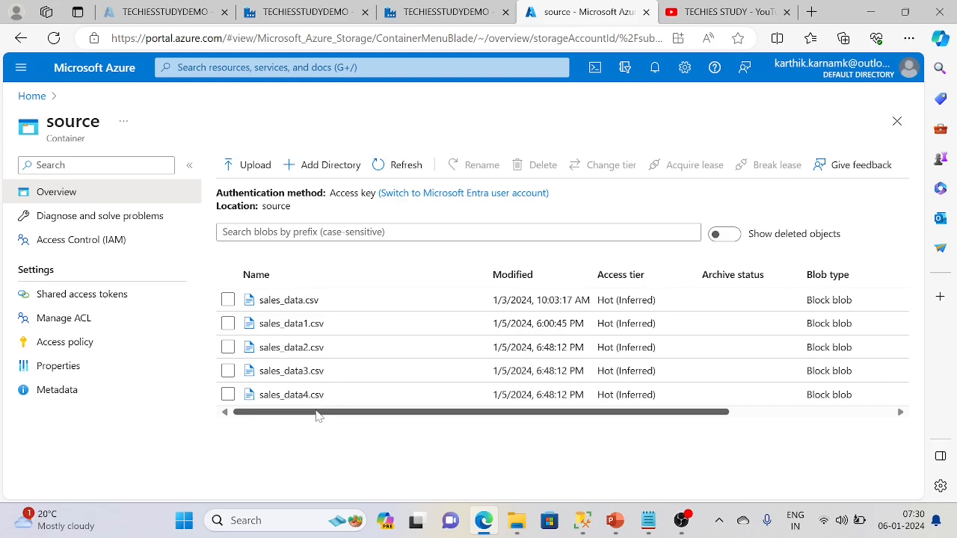
- Create a new pipeline in the data factory and name it pl_AutoCreateTable_Sink
left_click(410, 7)
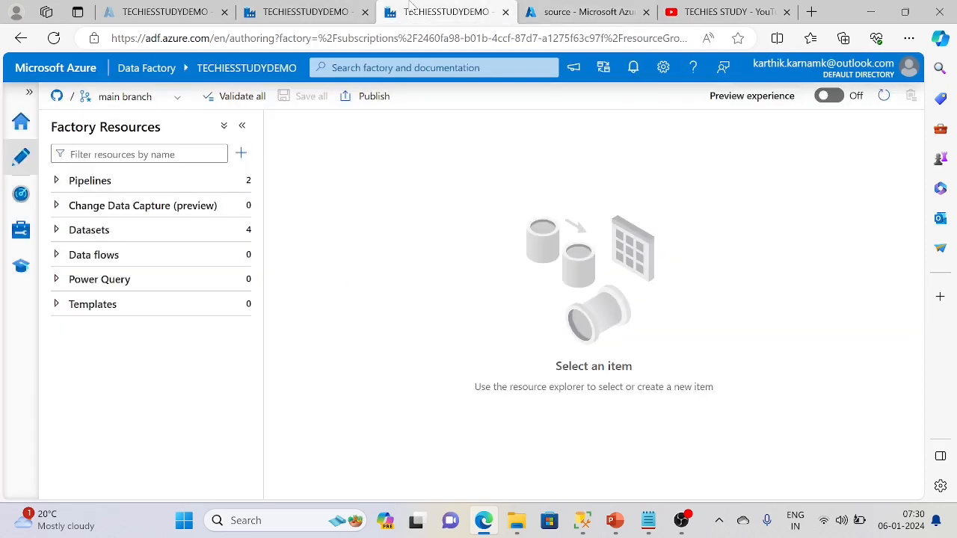
left_click(242, 154)
mouse_move(299, 180)
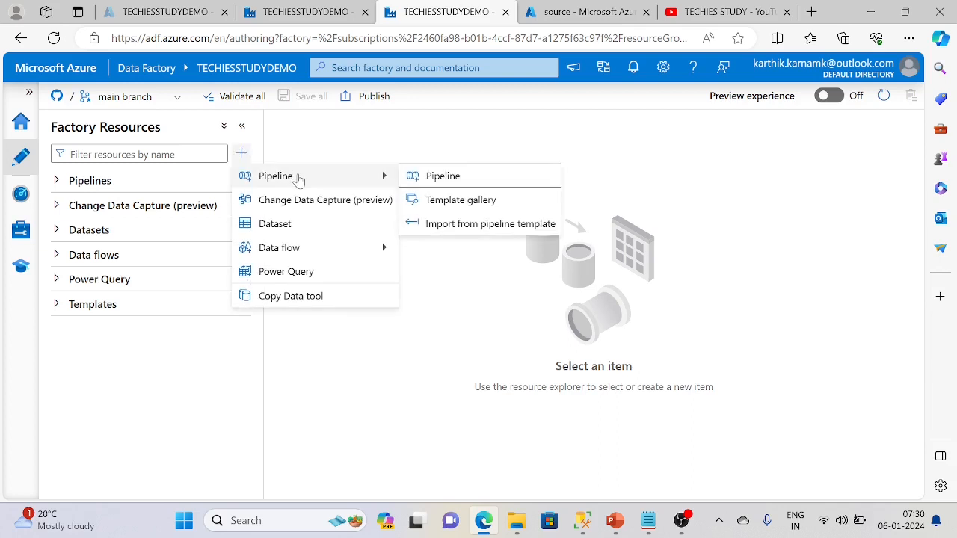
left_click(443, 175)
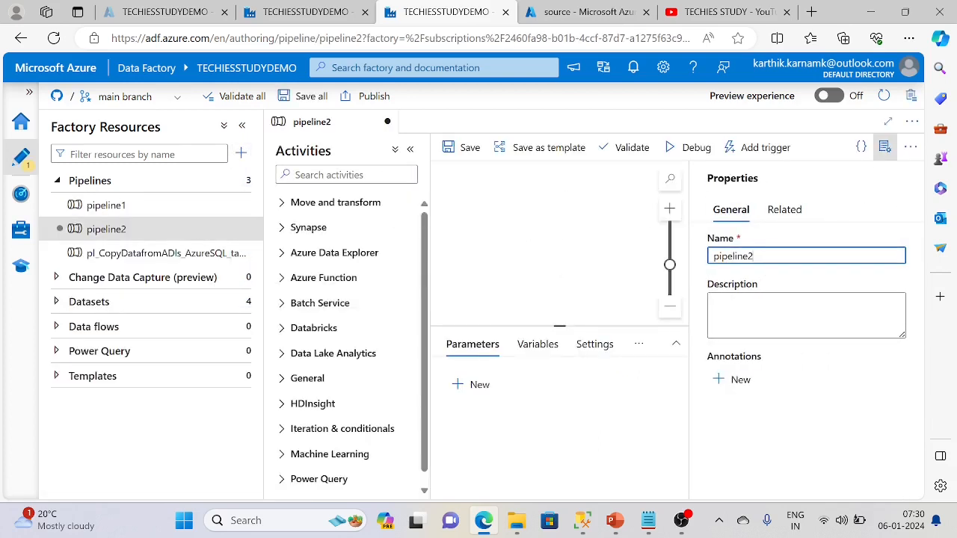
type("pl_AutoCreateTable_Sink")
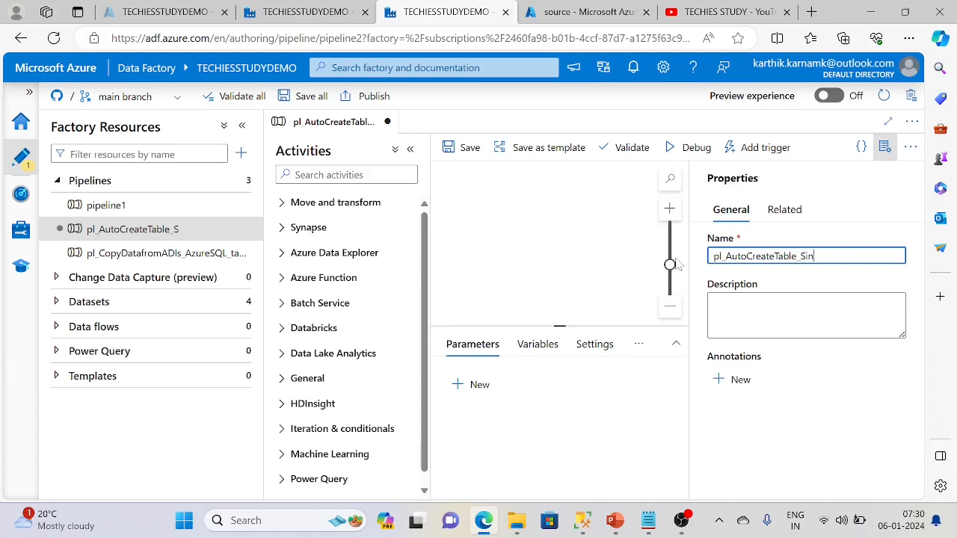
left_click(885, 147)
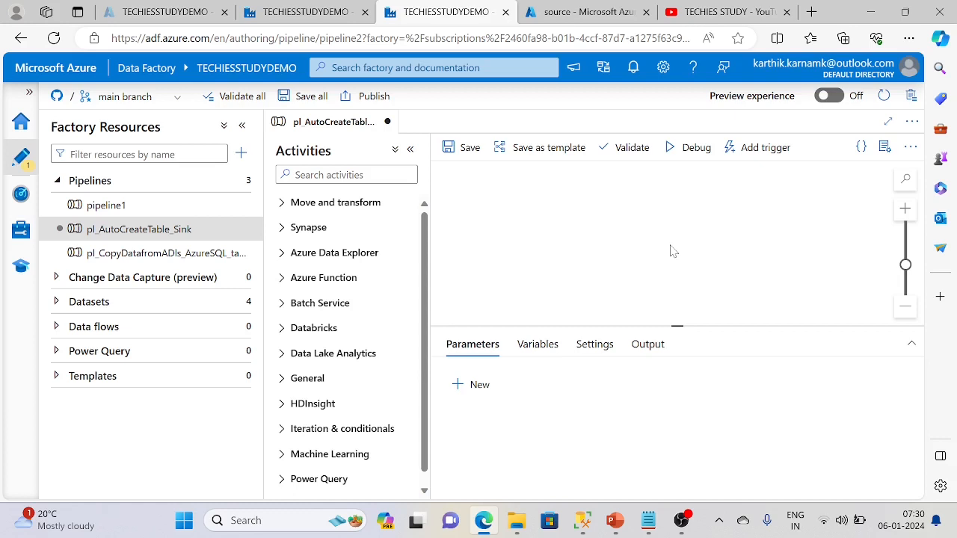
- Find the Get Metadata activity and add it to the empty pipeline canvas
left_click(242, 125)
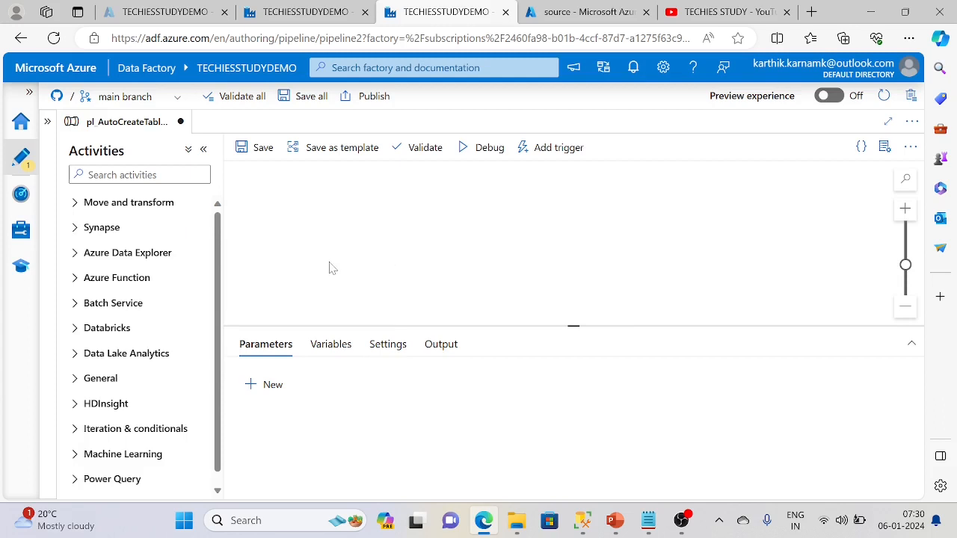
left_click(142, 175)
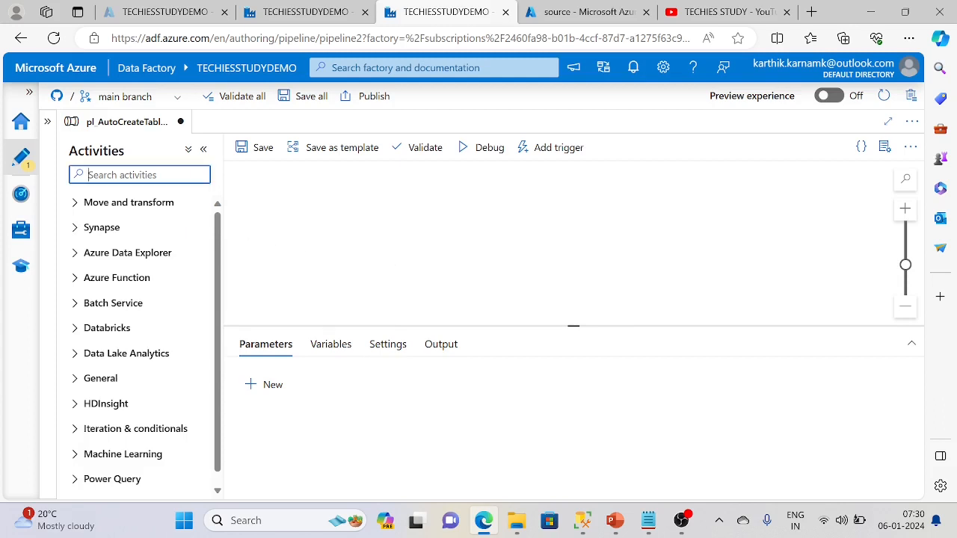
type("cop")
key("BackSpace")
key("BackSpace")
key("BackSpace")
type("met")
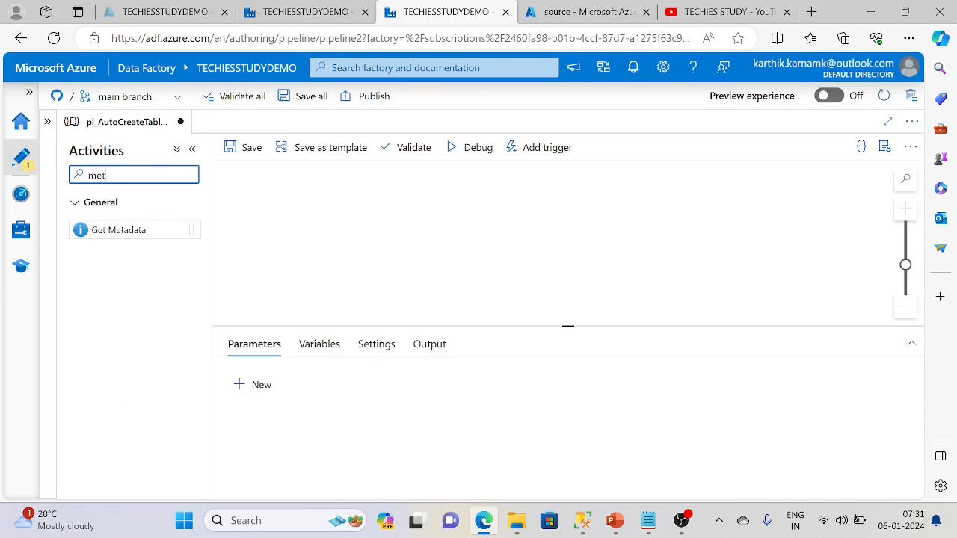
left_click_drag(117, 230, 316, 231)
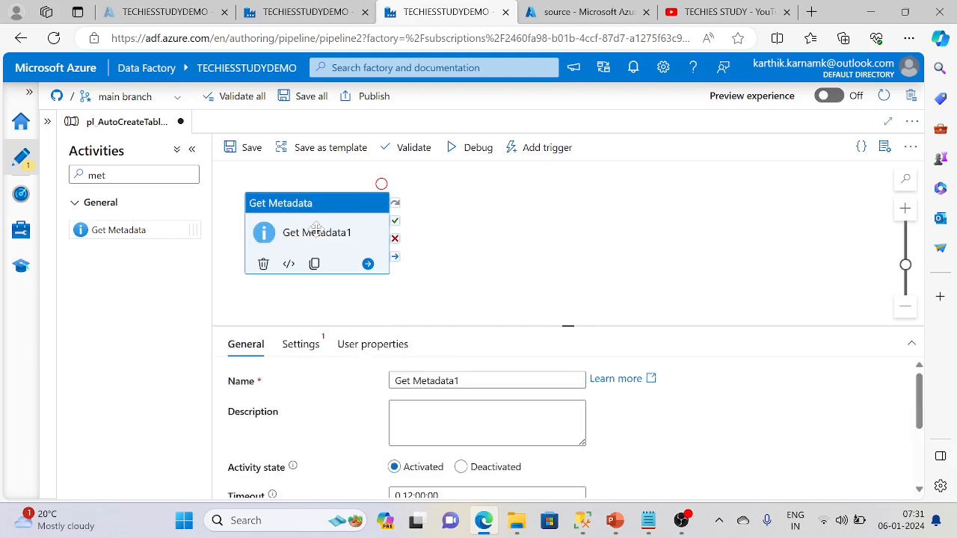
- Set the Get Metadata activity's dataset to ds_autoCreatetable
left_click(302, 344)
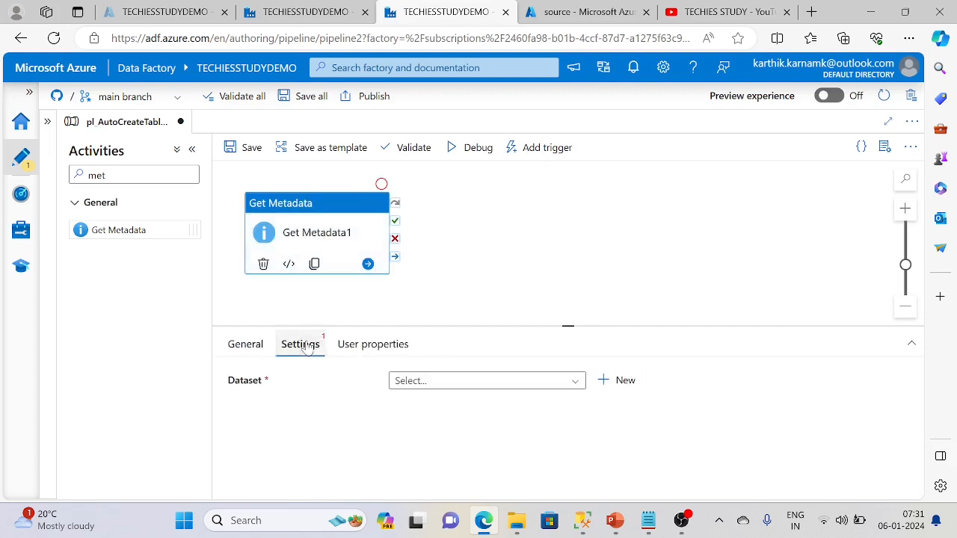
left_click(562, 383)
left_click_drag(580, 454, 579, 509)
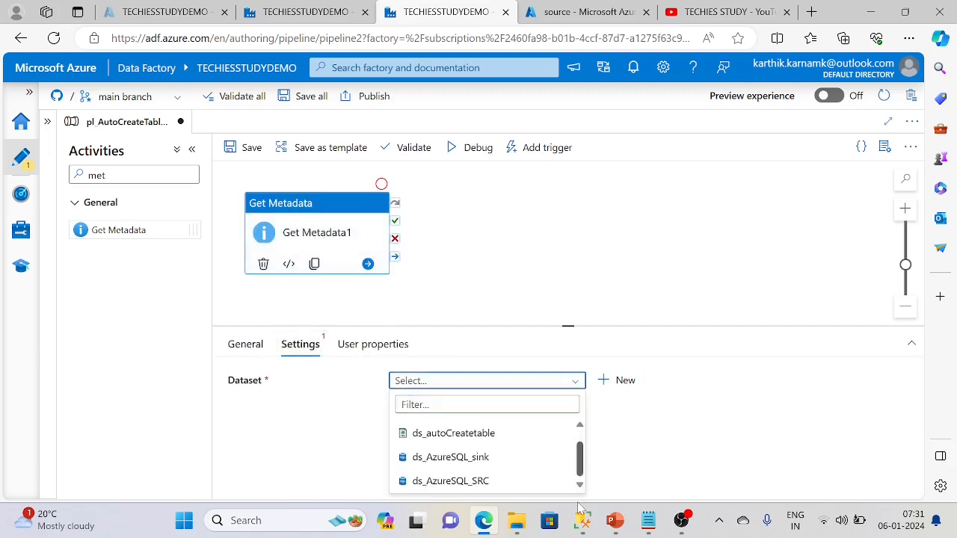
left_click(457, 441)
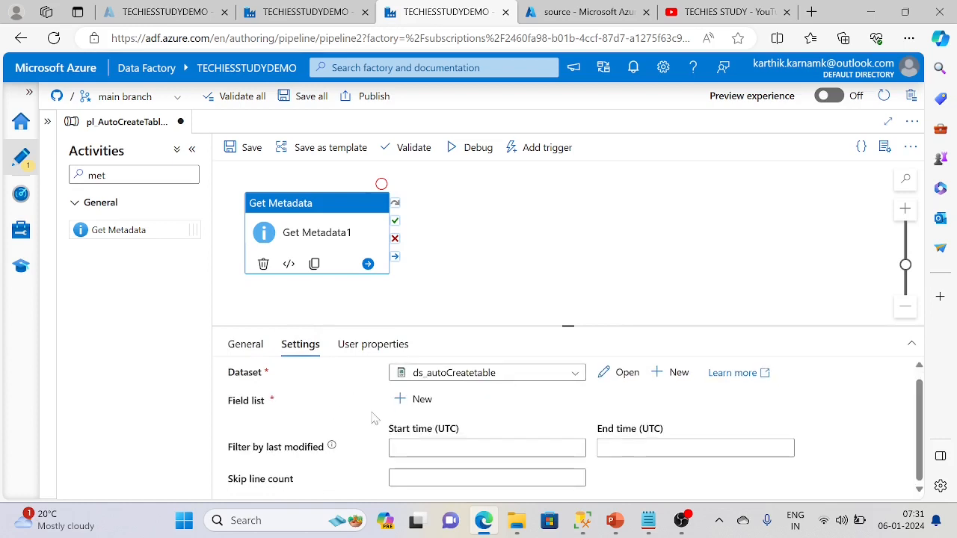
- Examine the ds_autoCreatetable dataset's connection, schema, parameters and the files in its source folder, leaving the dataset as it is
left_click(614, 380)
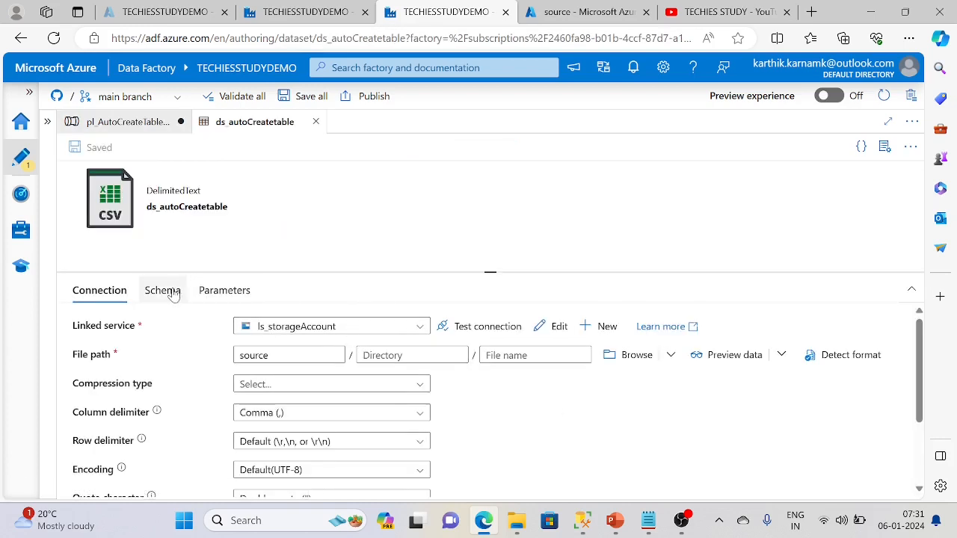
left_click(172, 294)
left_click(221, 293)
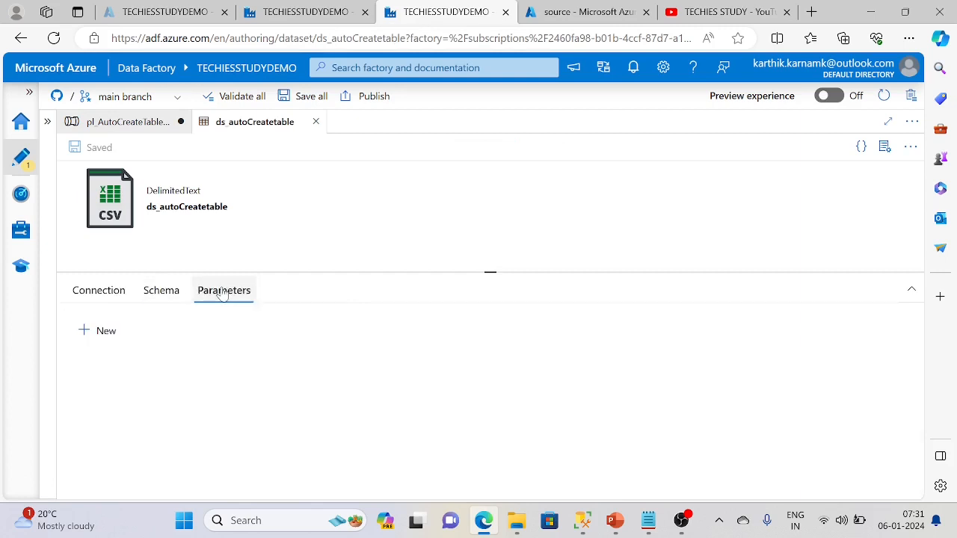
left_click(98, 295)
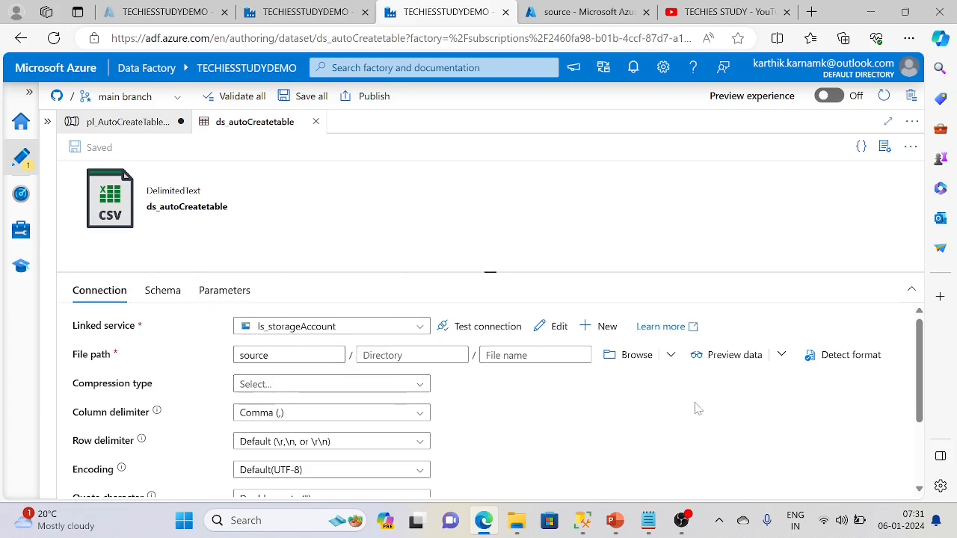
left_click(630, 356)
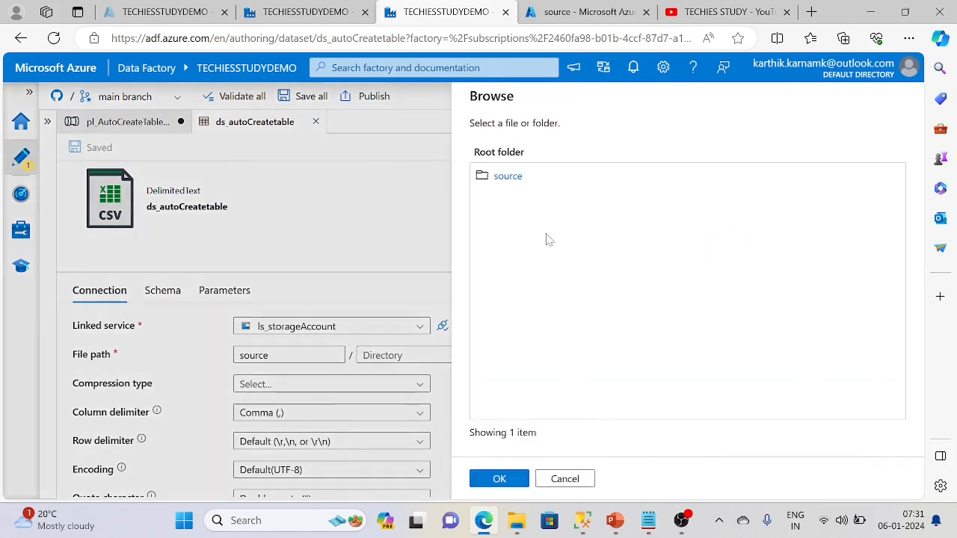
left_click(509, 177)
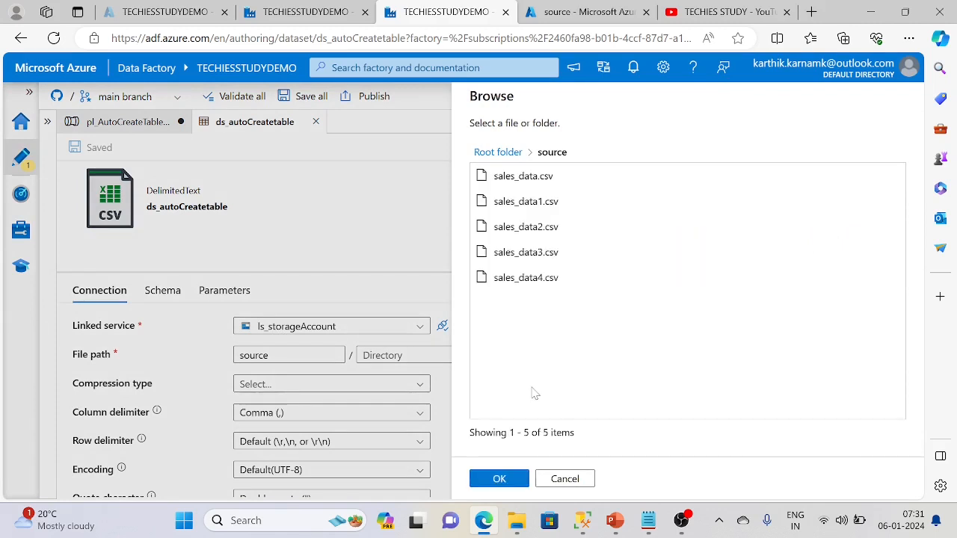
left_click_drag(579, 288, 529, 177)
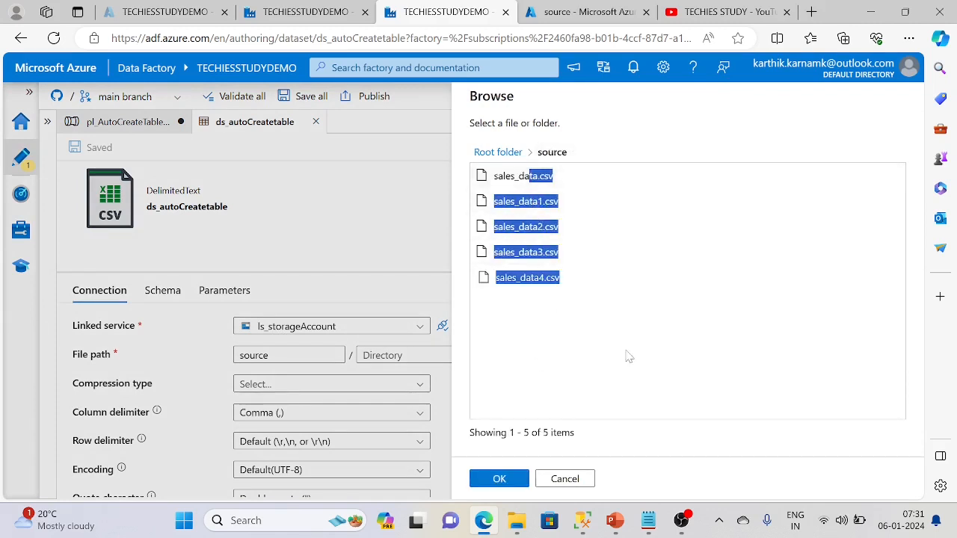
left_click(630, 358)
left_click(562, 478)
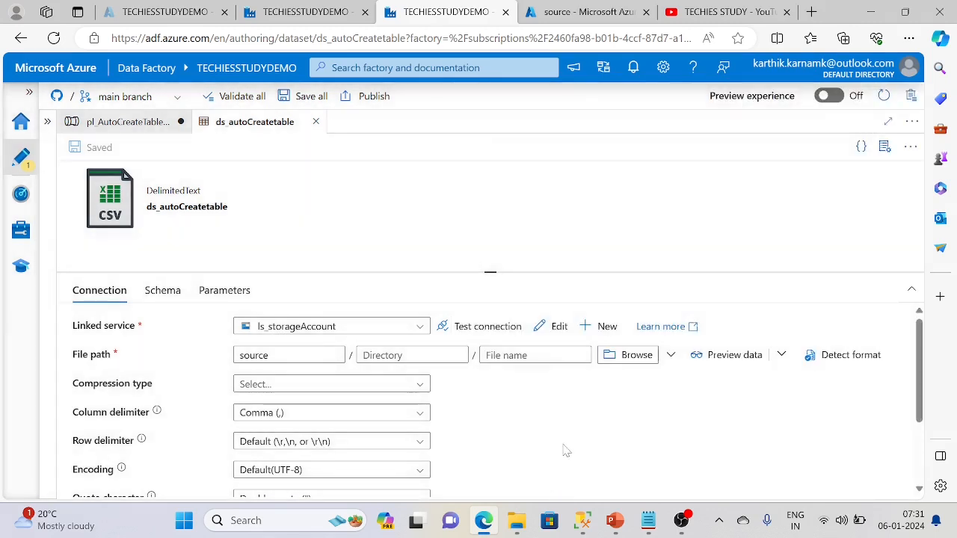
left_click(315, 121)
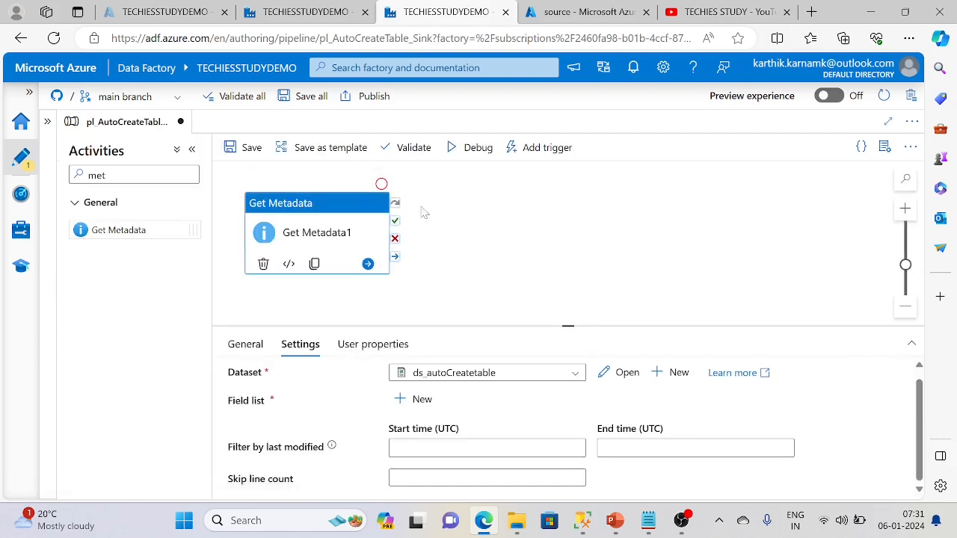
- Try to run the pipeline in debug mode and dismiss the validation output
left_click(589, 289)
left_click(473, 147)
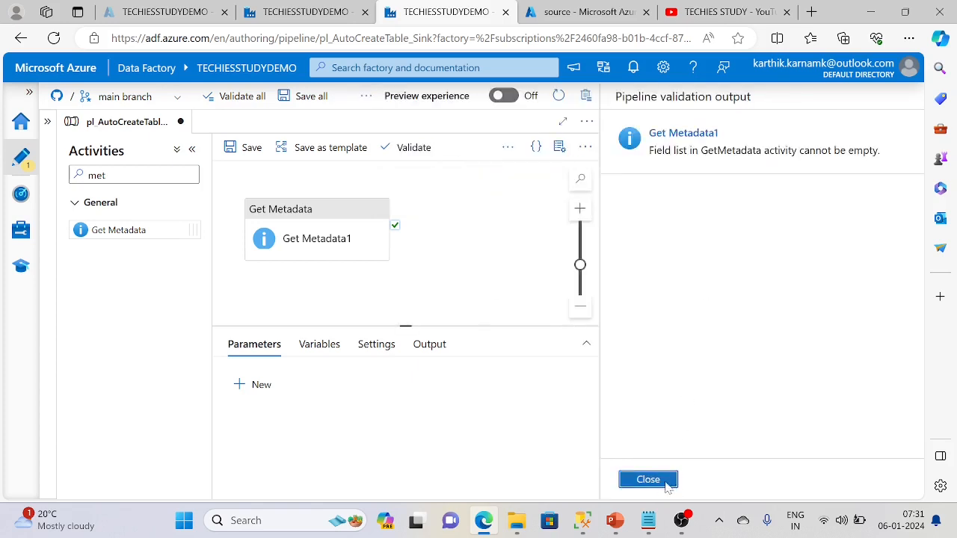
left_click(664, 481)
- Add a Child items argument to the Get Metadata activity's field list
left_click(333, 239)
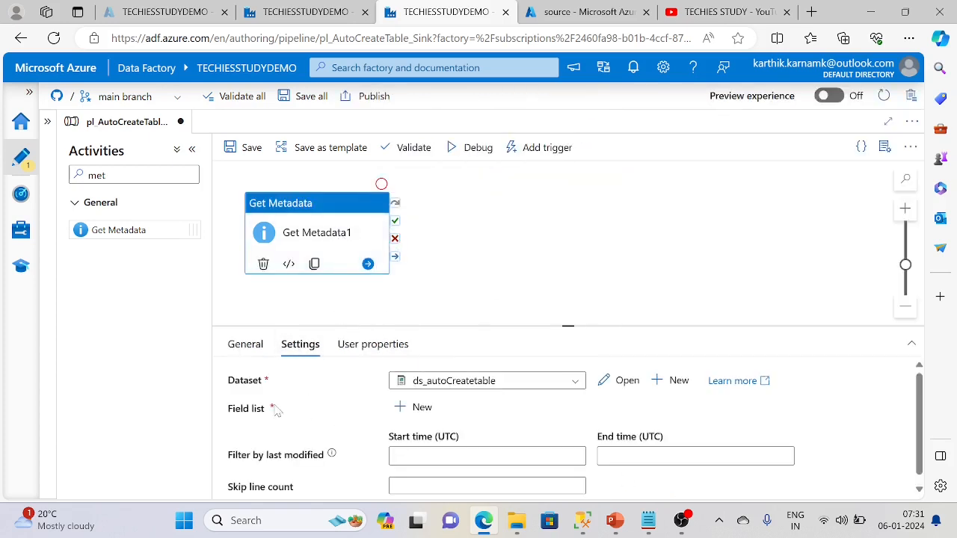
left_click(403, 408)
scroll(365, 406, "down", 1)
left_click(609, 417)
left_click(475, 436)
- Run the pipeline in debug mode and examine the childItems in the Get Metadata activity's output
left_click(586, 248)
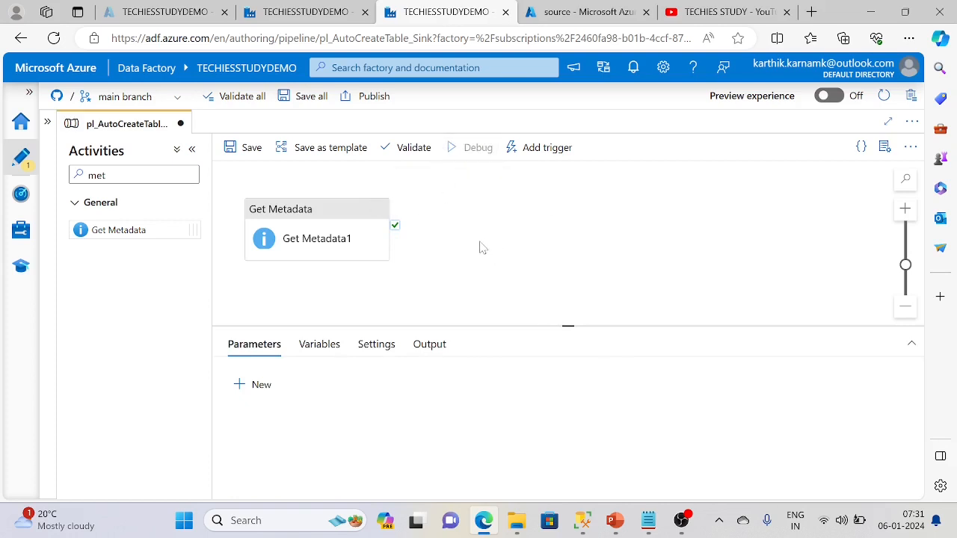
left_click_drag(575, 326, 582, 261)
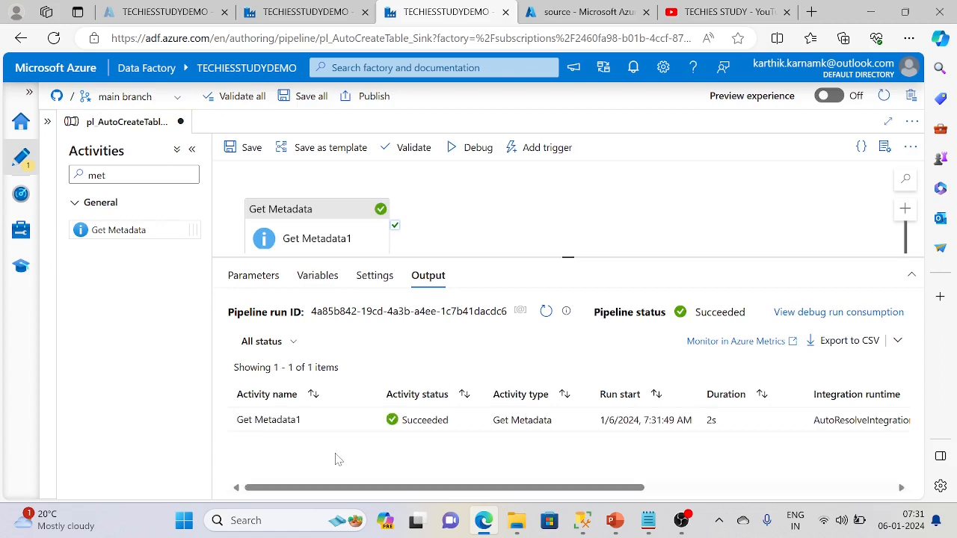
left_click(366, 420)
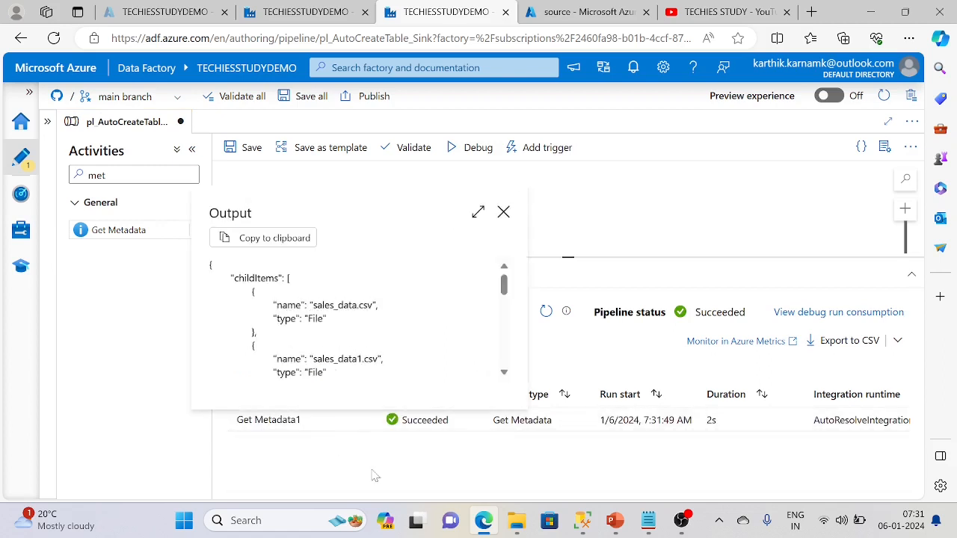
double_click(265, 279)
left_click(328, 315)
left_click_drag(505, 284, 504, 362)
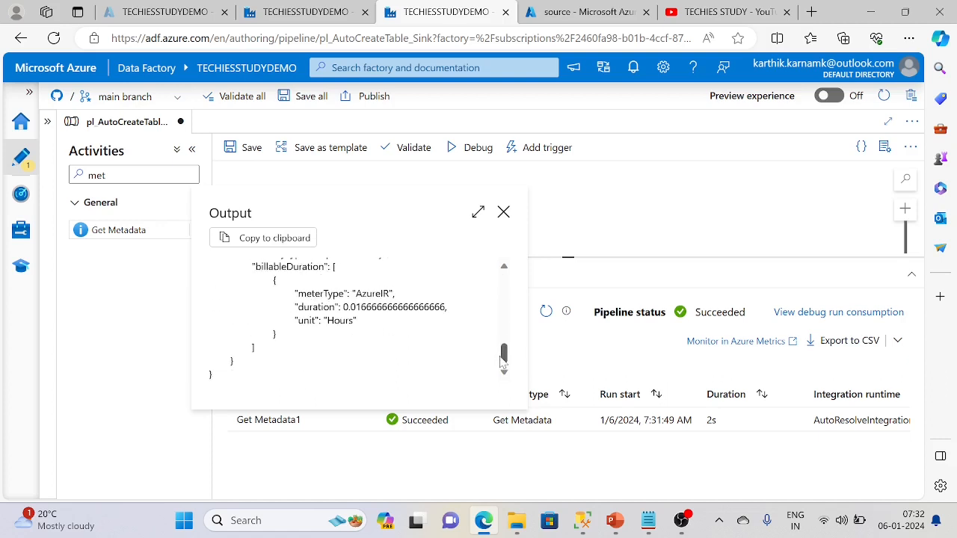
left_click(503, 213)
left_click_drag(569, 259, 481, 303)
- Add a ForEach activity beside Get Metadata and connect it to Get Metadata's on-success output
left_click(338, 259)
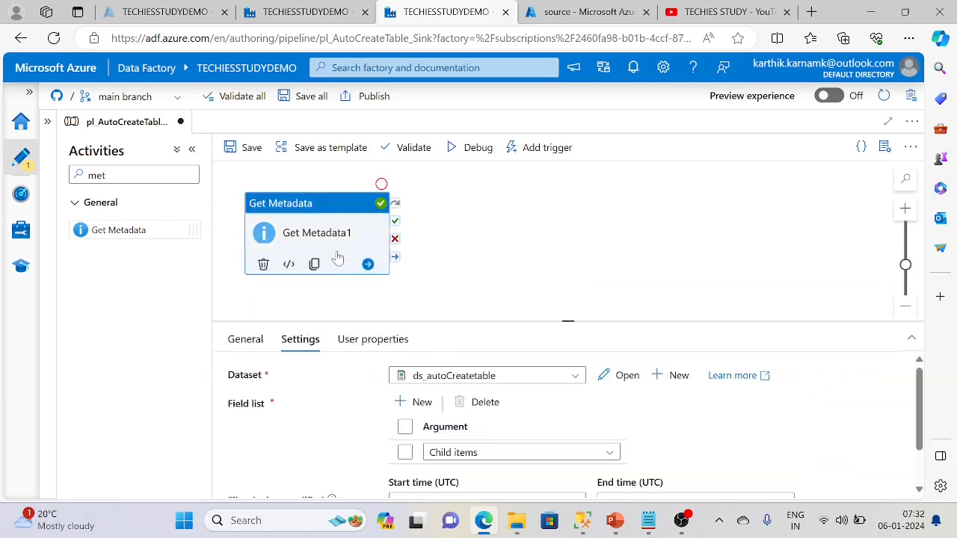
left_click_drag(124, 176, 3, 165)
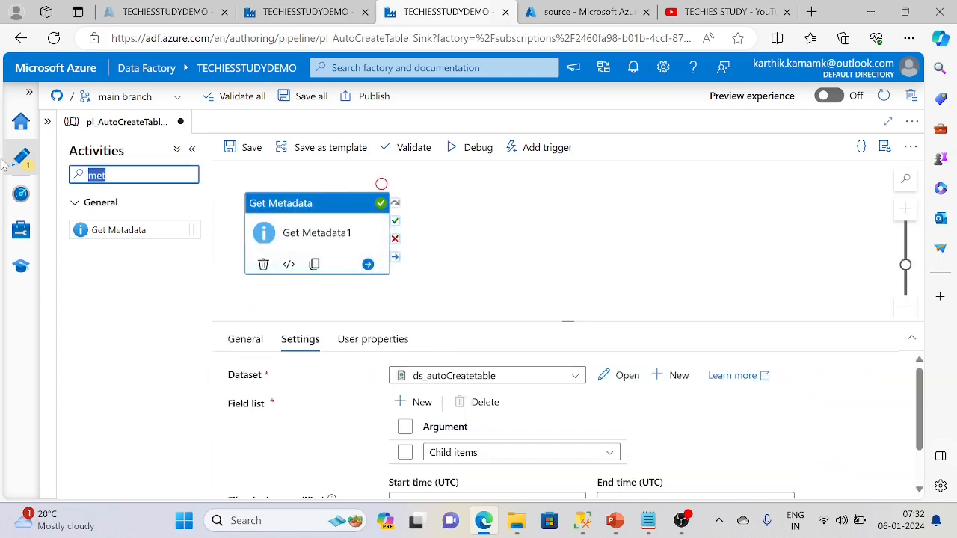
type("for")
left_click_drag(83, 314, 511, 225)
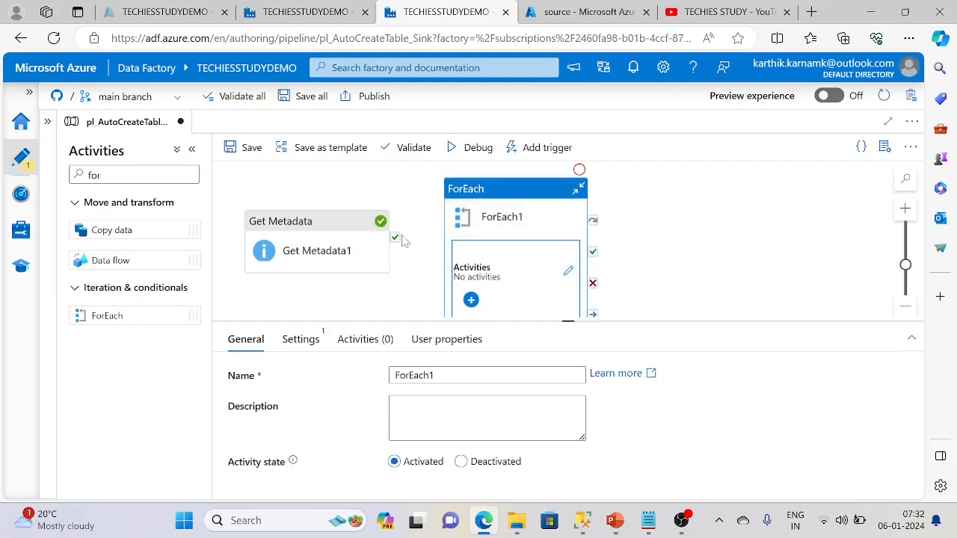
left_click_drag(395, 238, 510, 228)
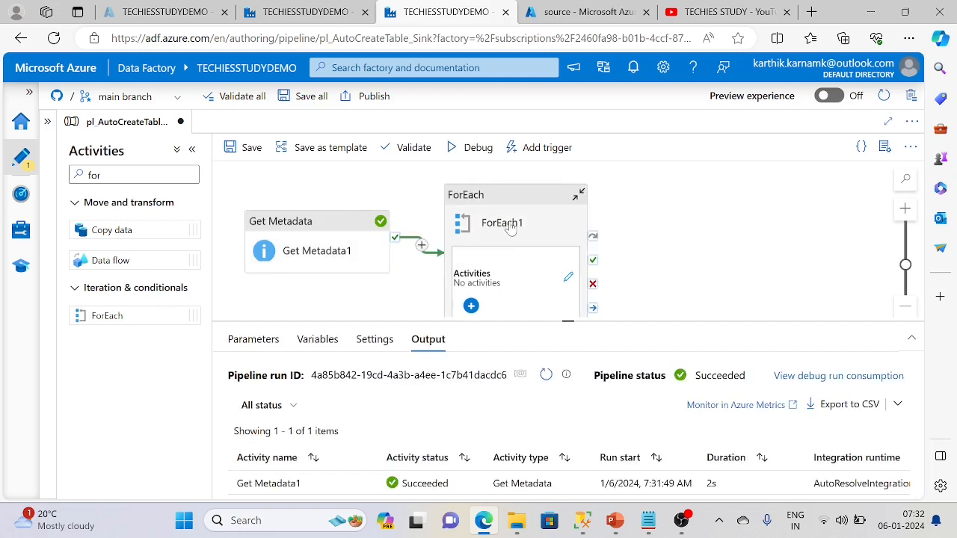
left_click(510, 228)
left_click(303, 341)
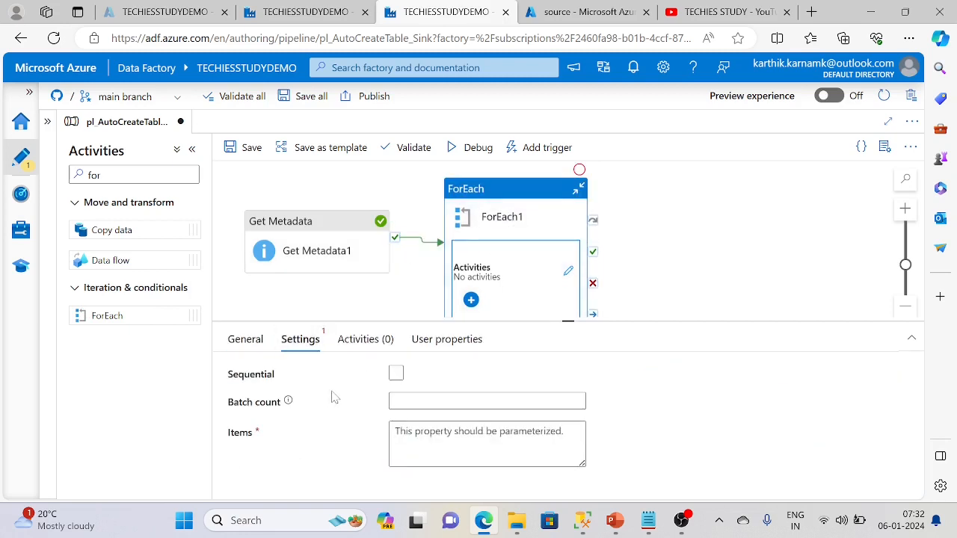
left_click(449, 453)
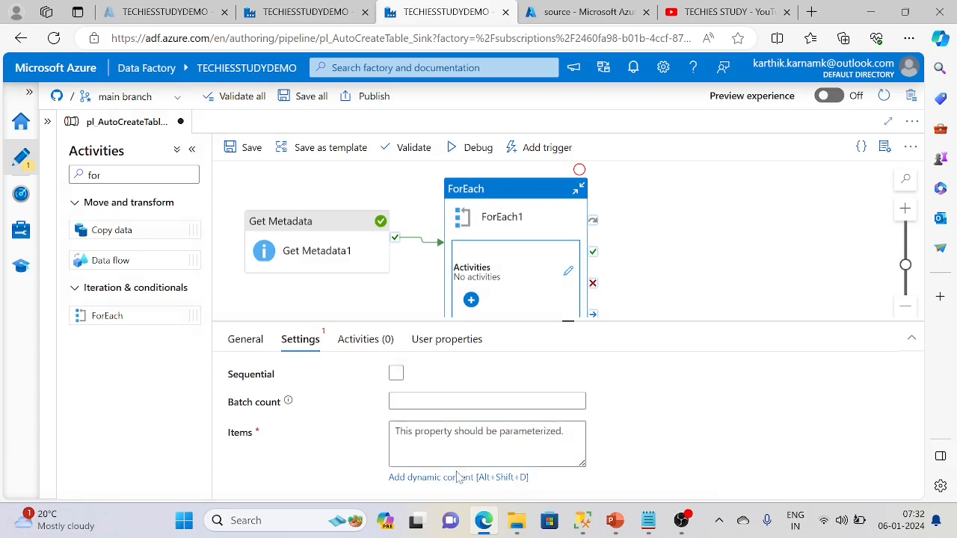
left_click(452, 477)
scroll(566, 430, "down", 2)
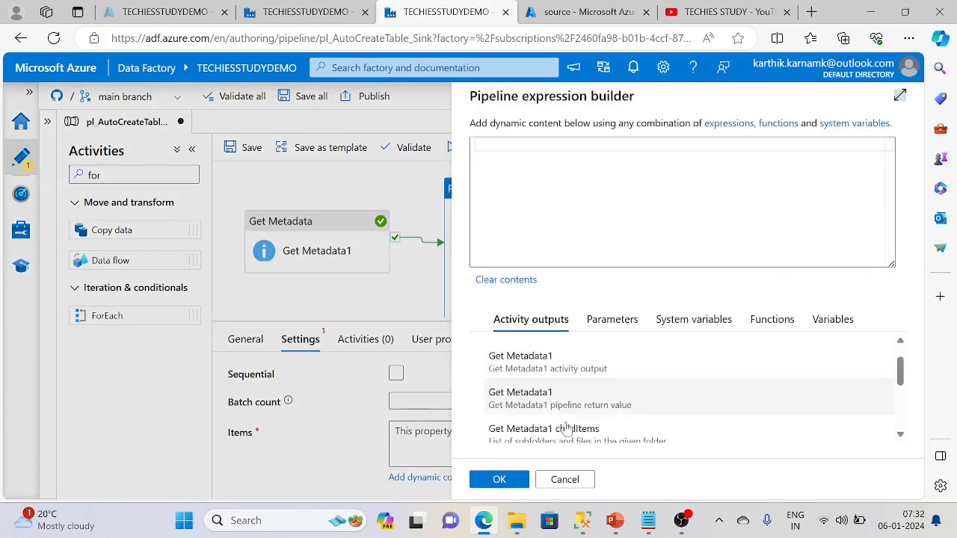
left_click(545, 404)
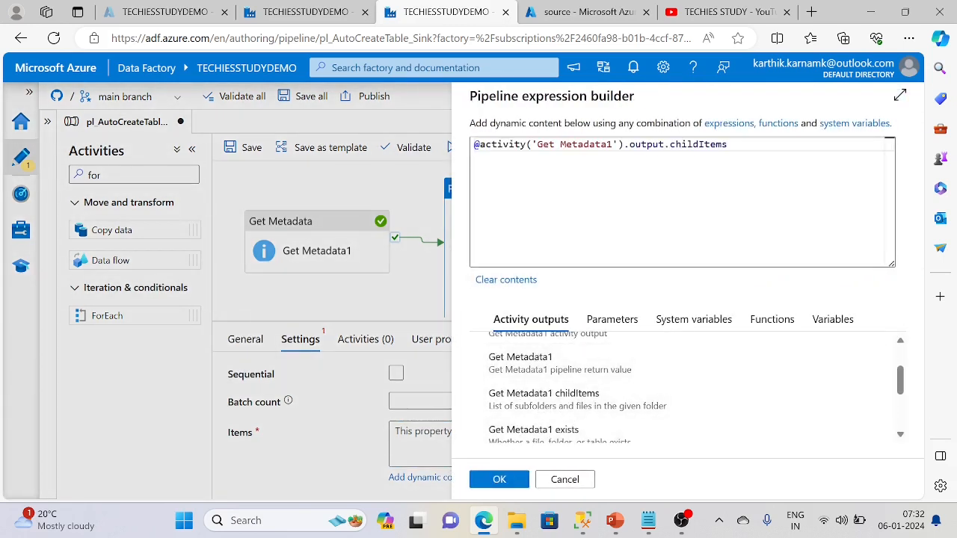
left_click(499, 480)
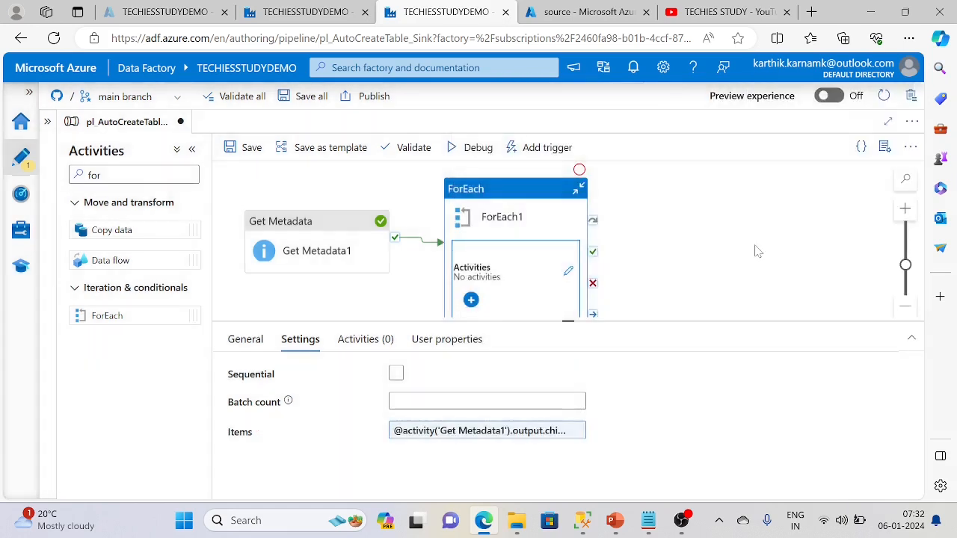
- Open the ForEach activity's inner canvas and add a Copy data activity inside it
left_click(756, 251)
left_click_drag(533, 238, 544, 200)
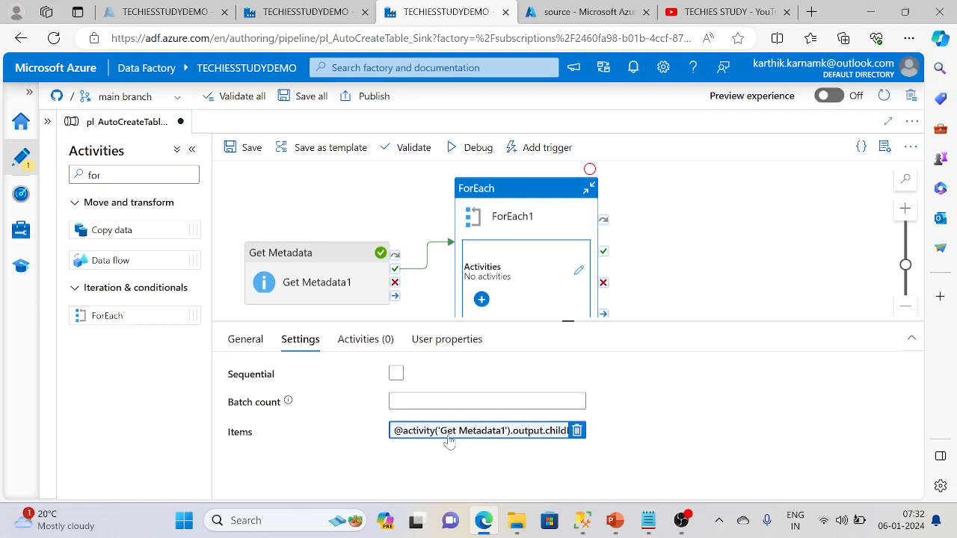
left_click(578, 270)
left_click_drag(149, 231, 424, 263)
left_click_drag(424, 225, 469, 218)
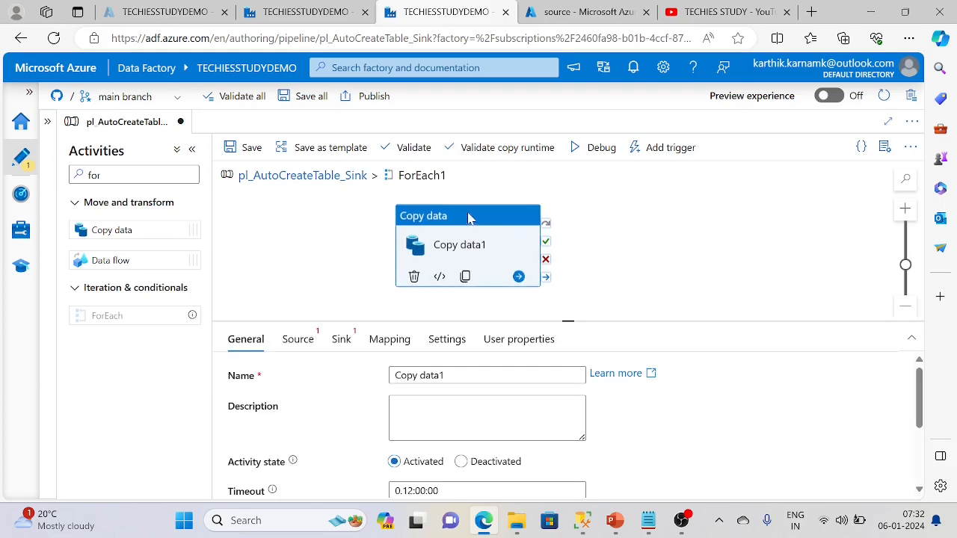
- Start a new source dataset for the Copy data activity using Azure Data Lake Storage Gen2 and the DelimitedText format
left_click(297, 341)
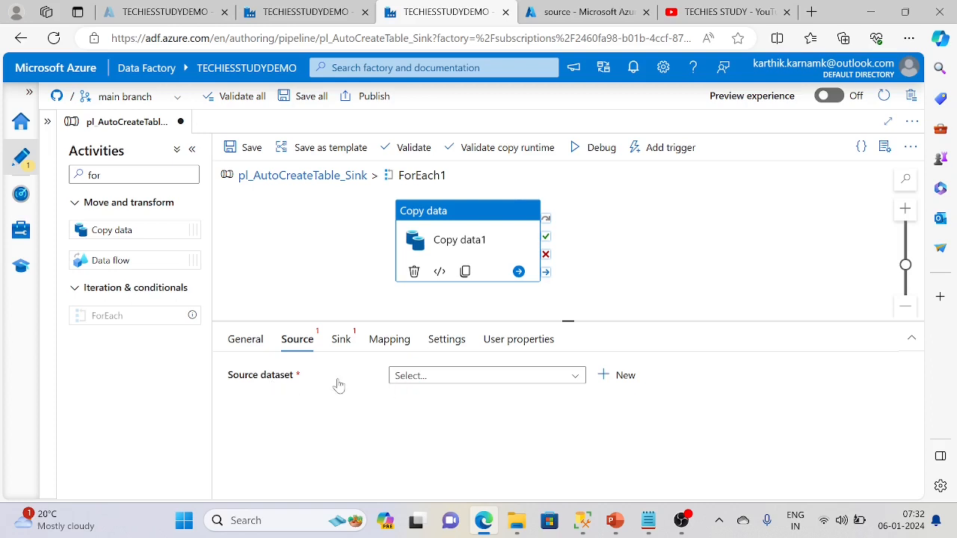
left_click(565, 377)
mouse_move(585, 452)
left_mouse_down()
mouse_move(583, 470)
mouse_move(582, 440)
left_mouse_up()
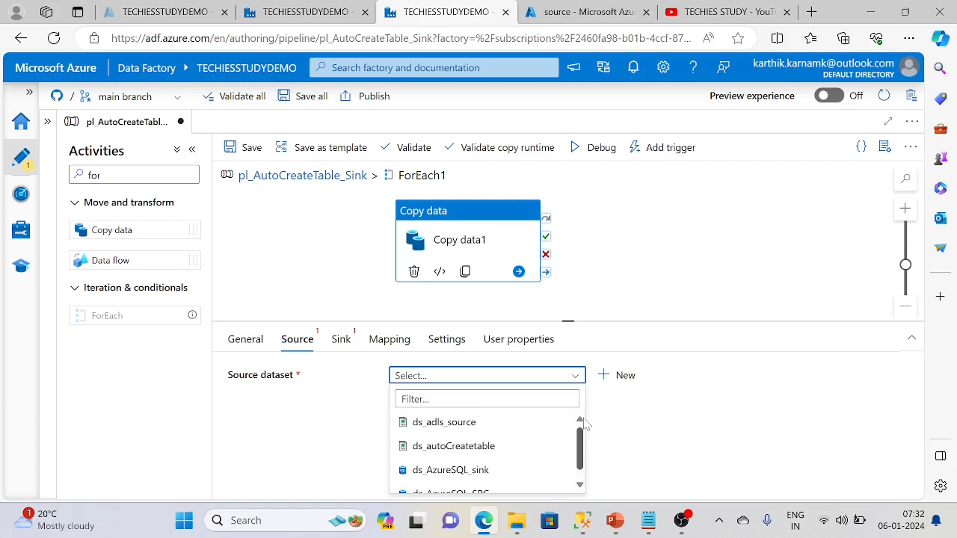
left_click(617, 377)
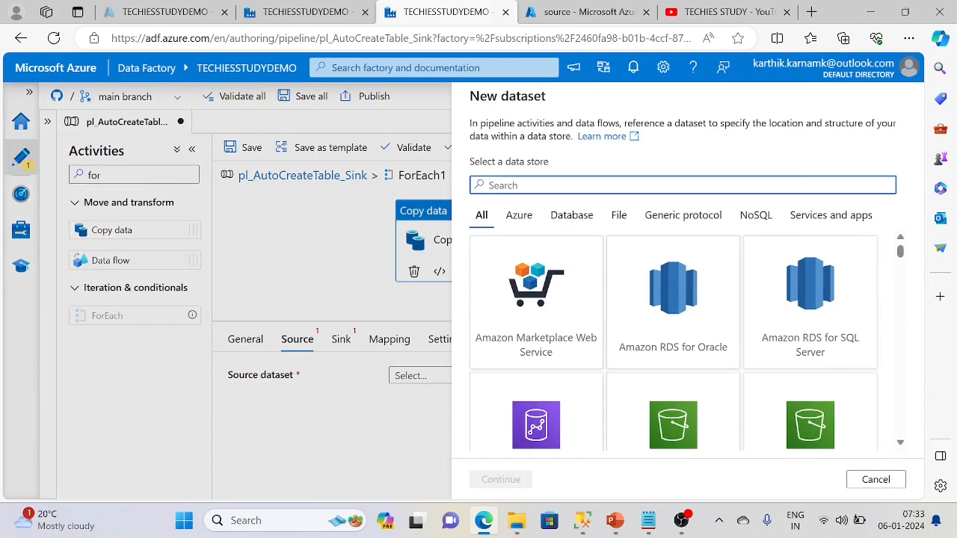
type("gen")
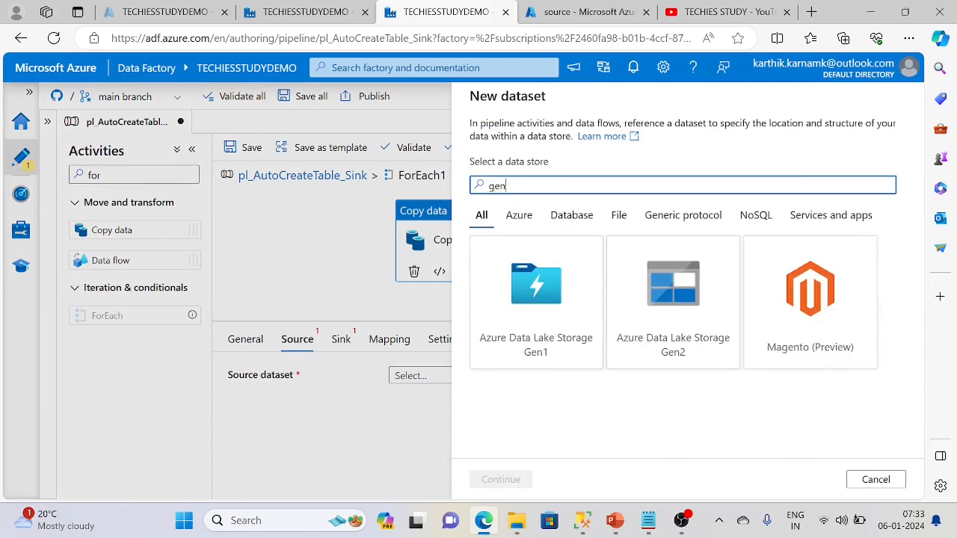
left_click(651, 339)
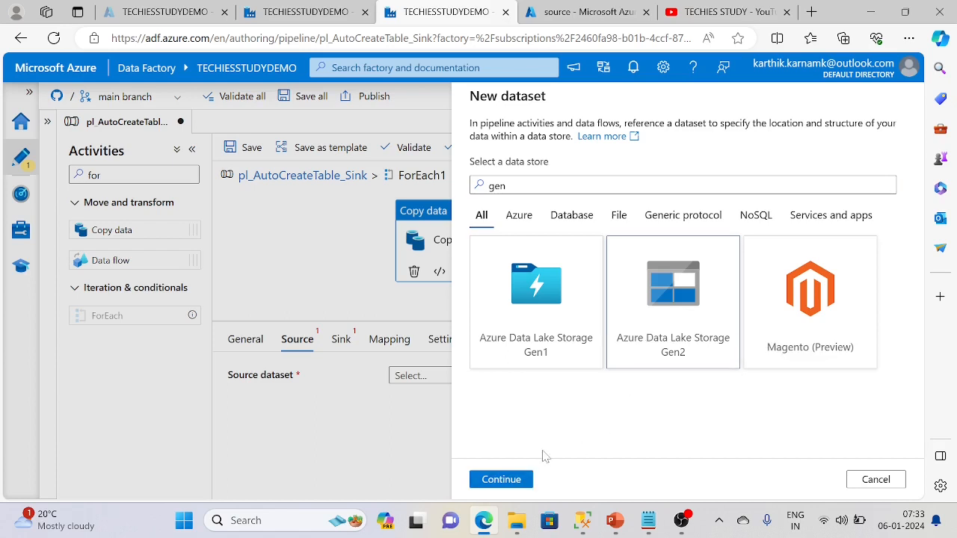
left_click(520, 482)
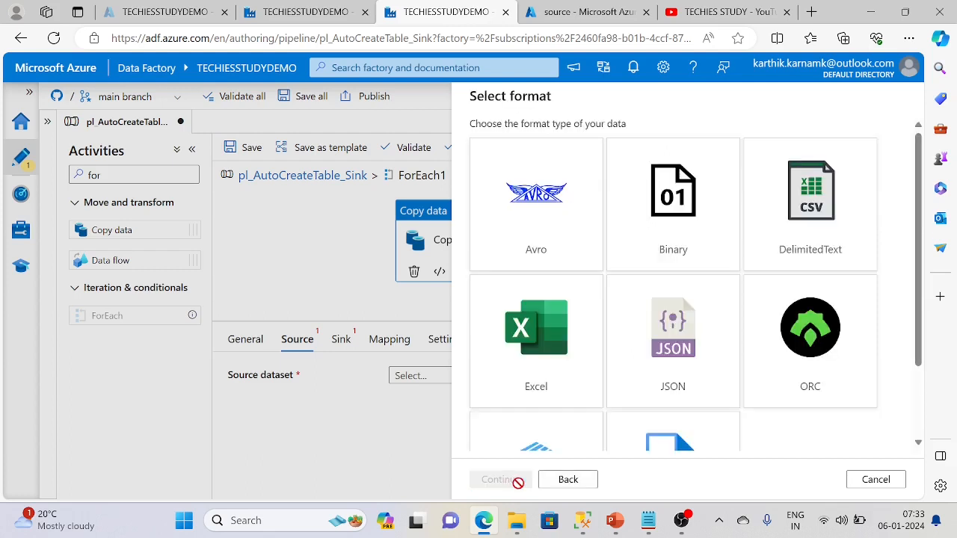
left_click(829, 224)
left_click(498, 480)
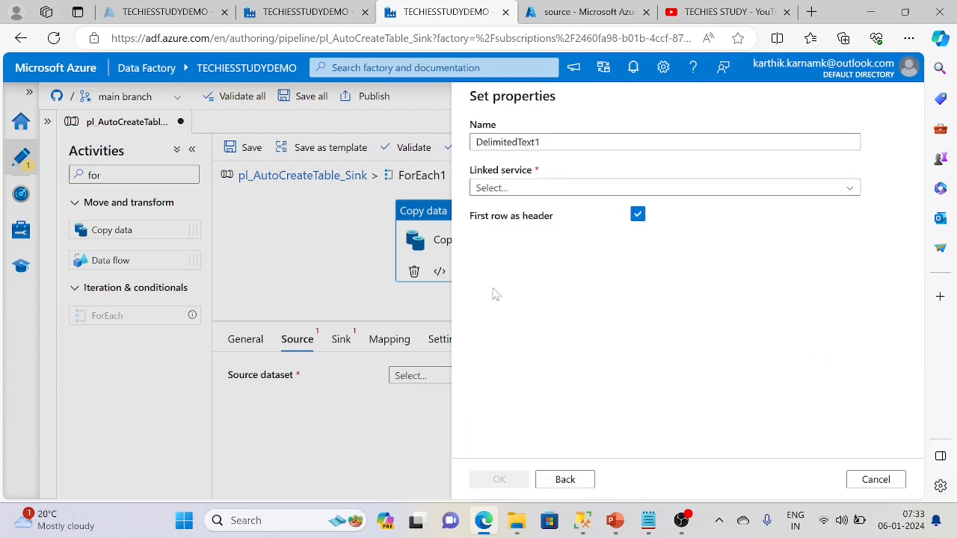
- Name the source dataset ds_autocretae_Src, assign the ls_storageAccount linked service, and create it
type("ds_autocretae_Src")
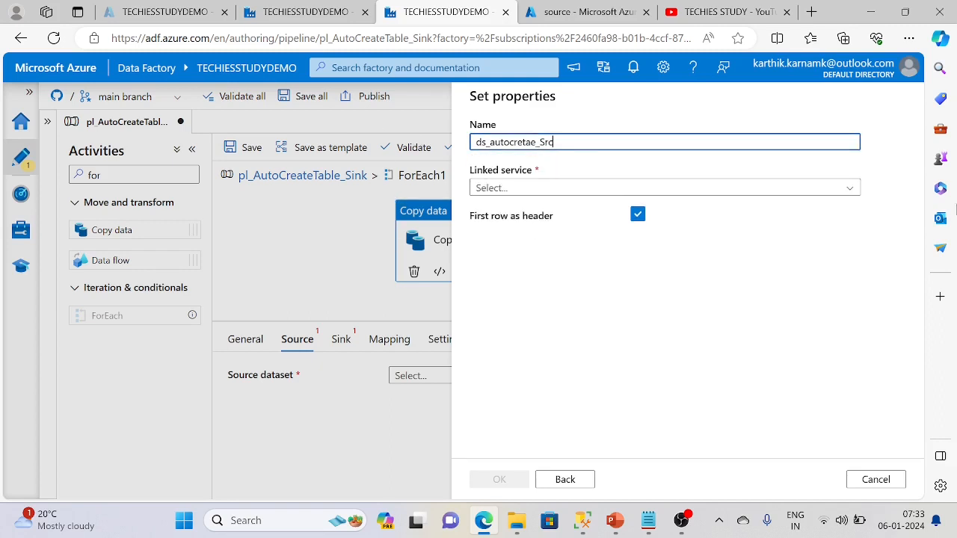
left_click(853, 188)
left_click(556, 267)
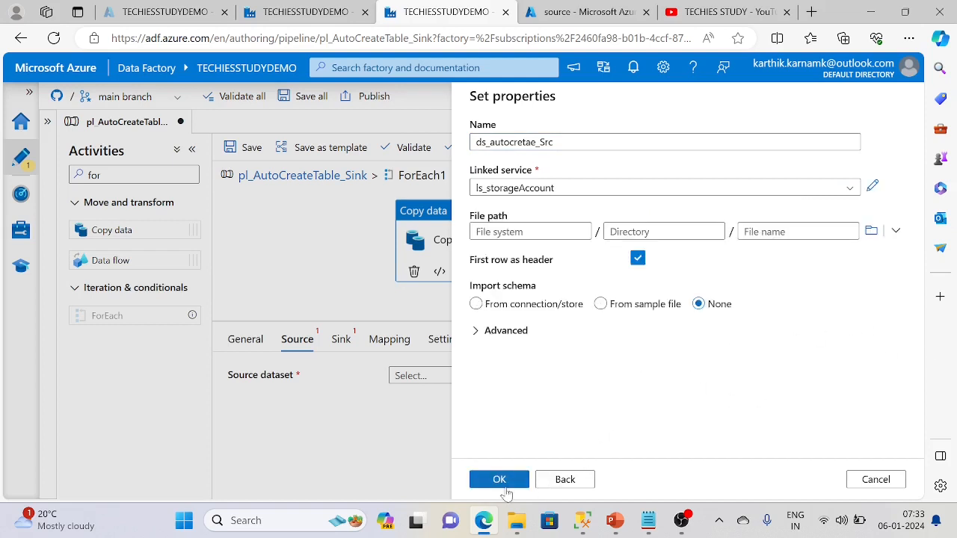
left_click(506, 487)
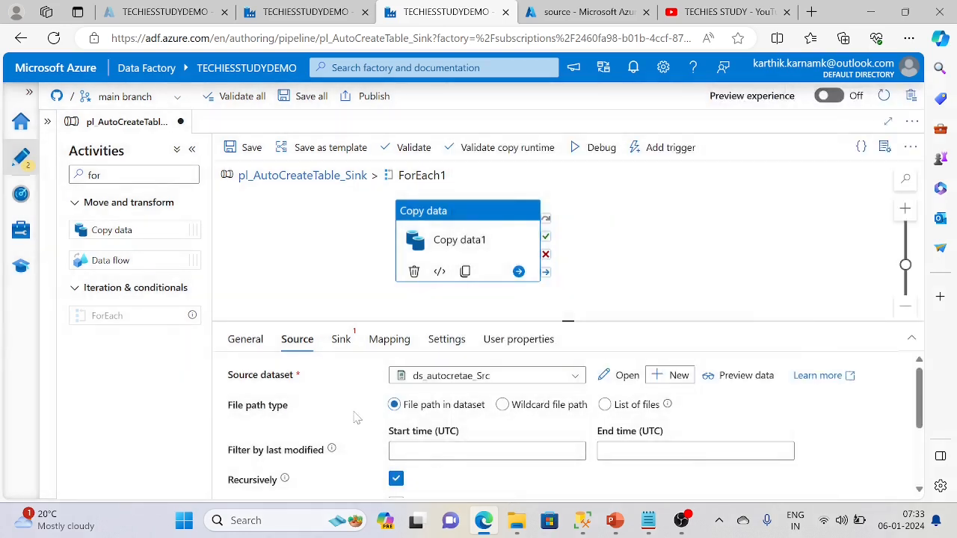
- Open the ds_autocretae_Src dataset and add a String parameter named FileName
left_click(628, 377)
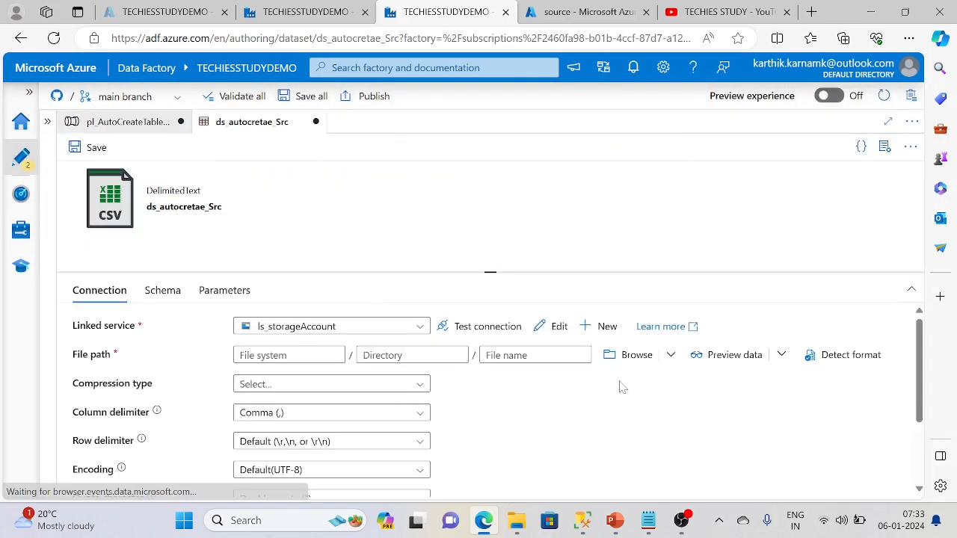
left_click(885, 148)
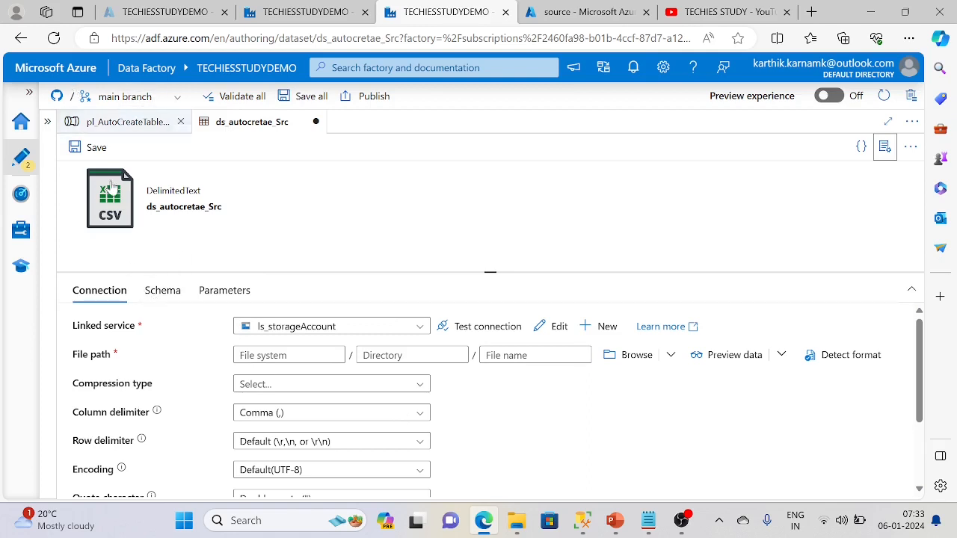
left_click(228, 296)
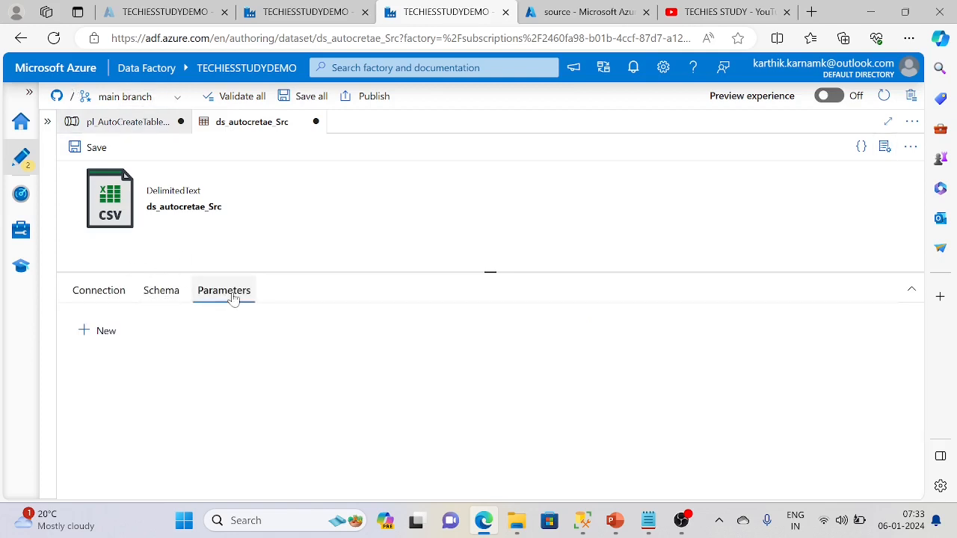
left_click(106, 334)
left_click(166, 385)
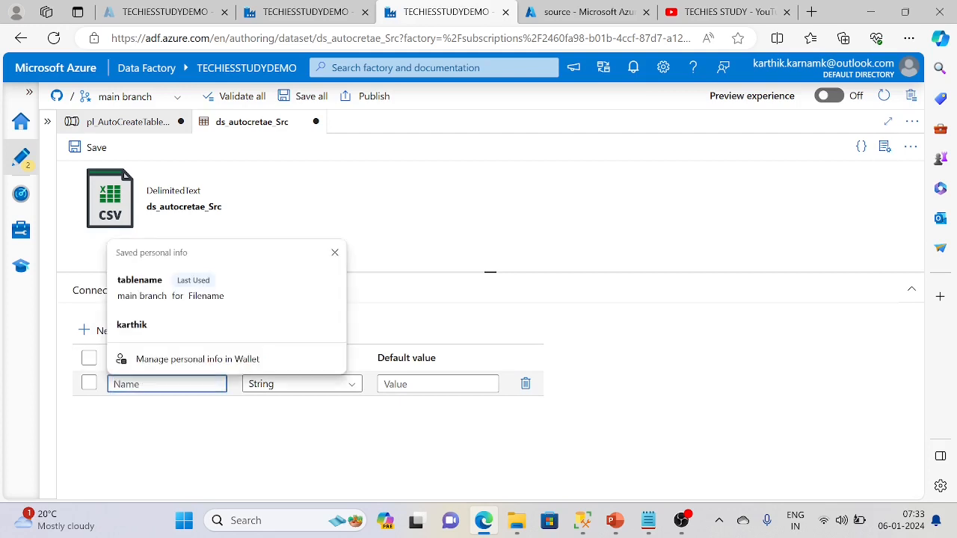
type("FileName")
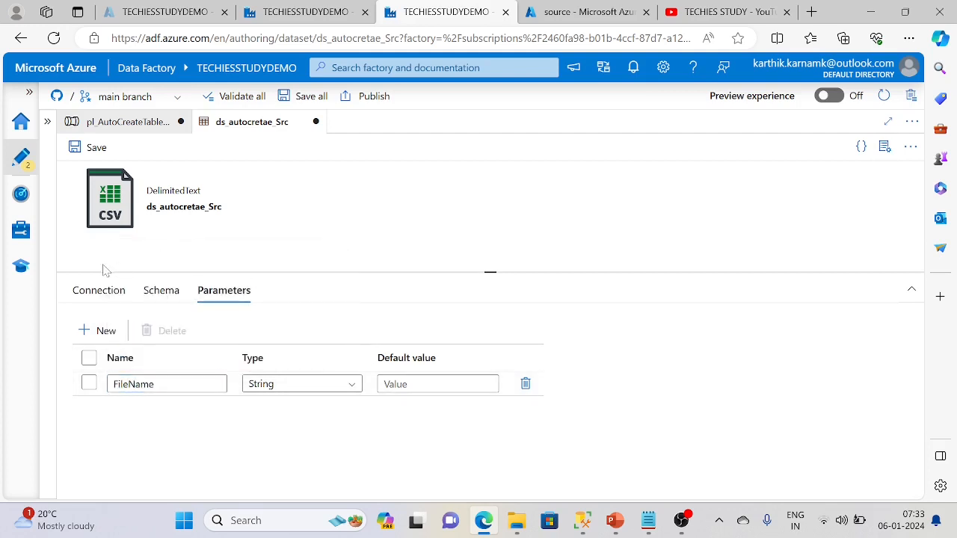
left_click(97, 290)
left_click(144, 123)
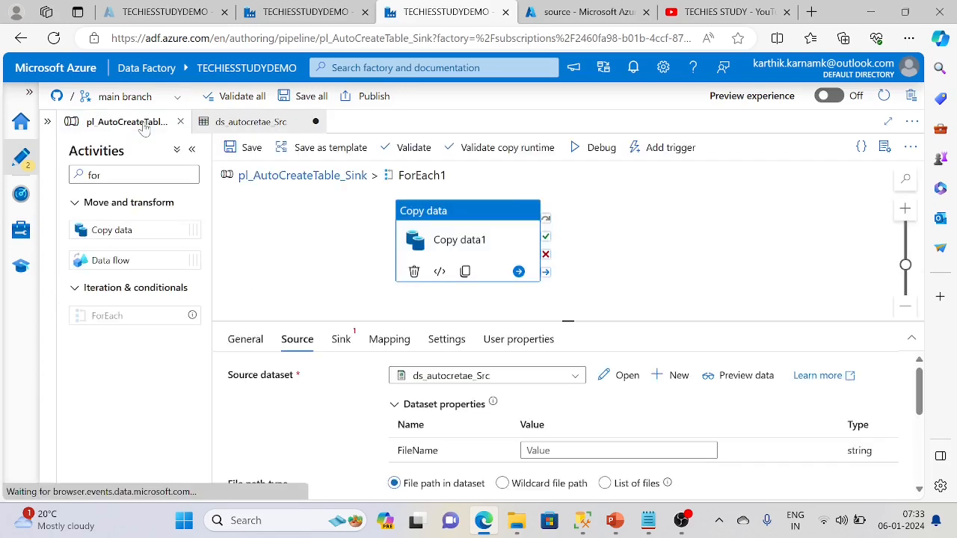
scroll(401, 394, "down", 1)
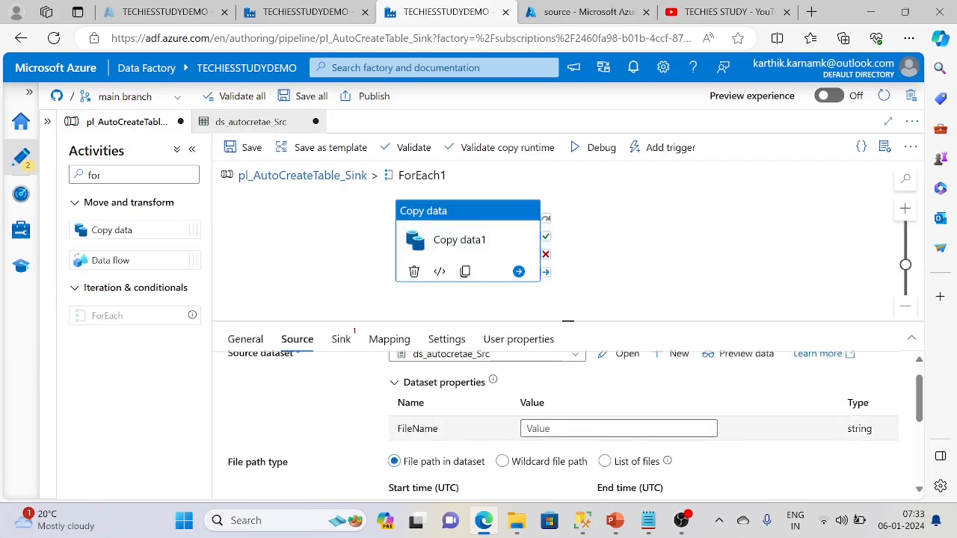
left_click(553, 430)
left_click(555, 445)
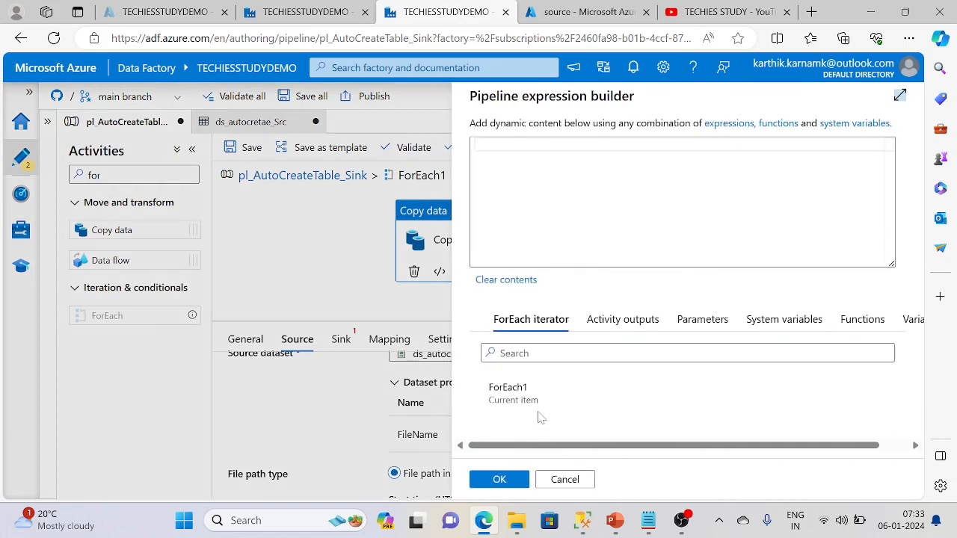
left_click(519, 404)
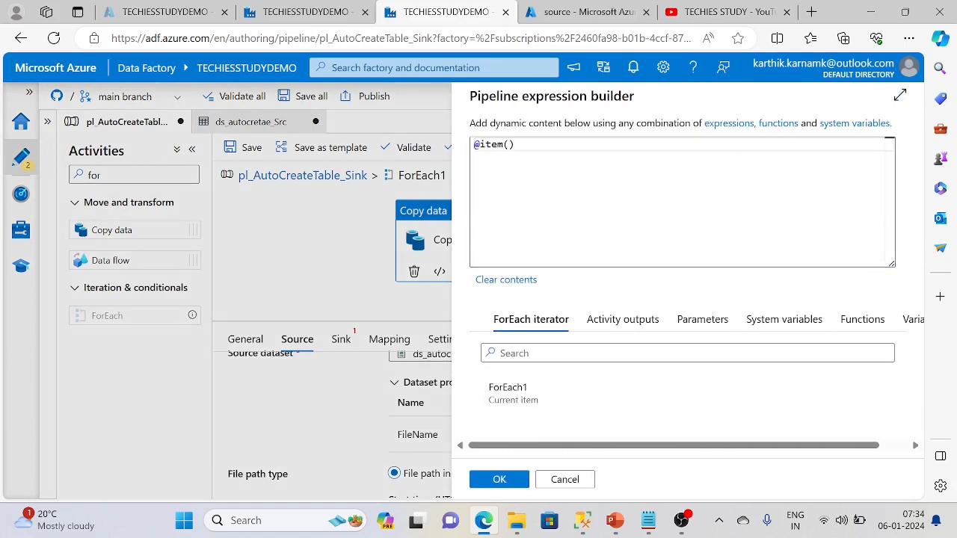
type(".name")
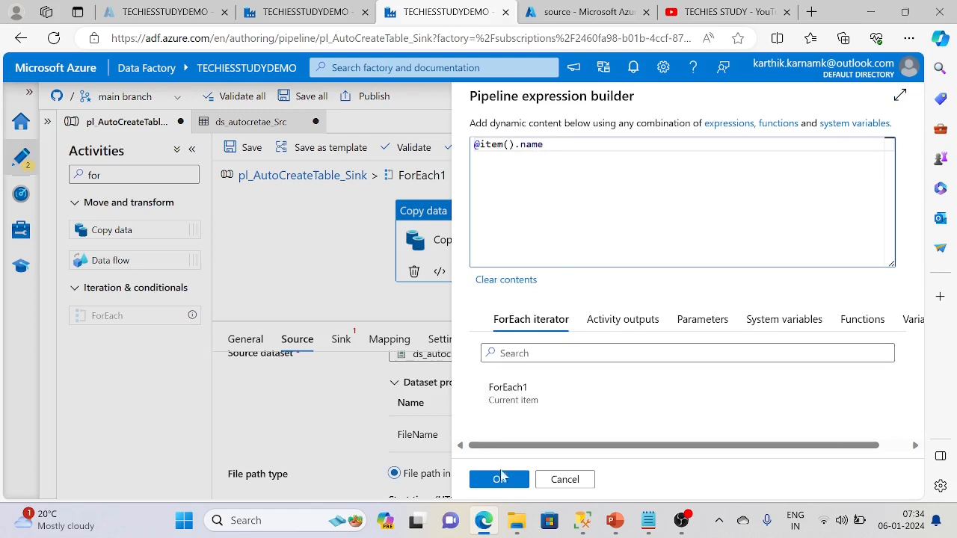
left_click(498, 481)
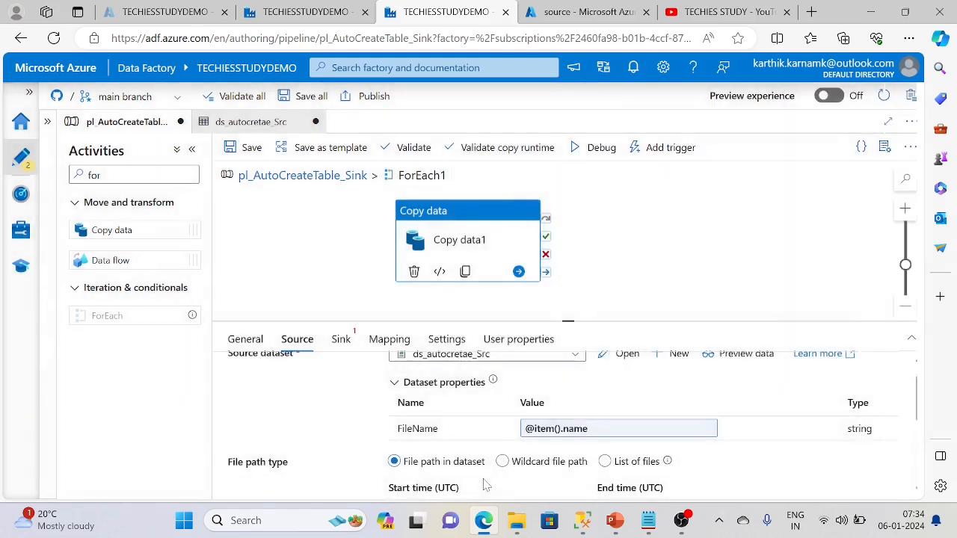
scroll(319, 432, "down", 2)
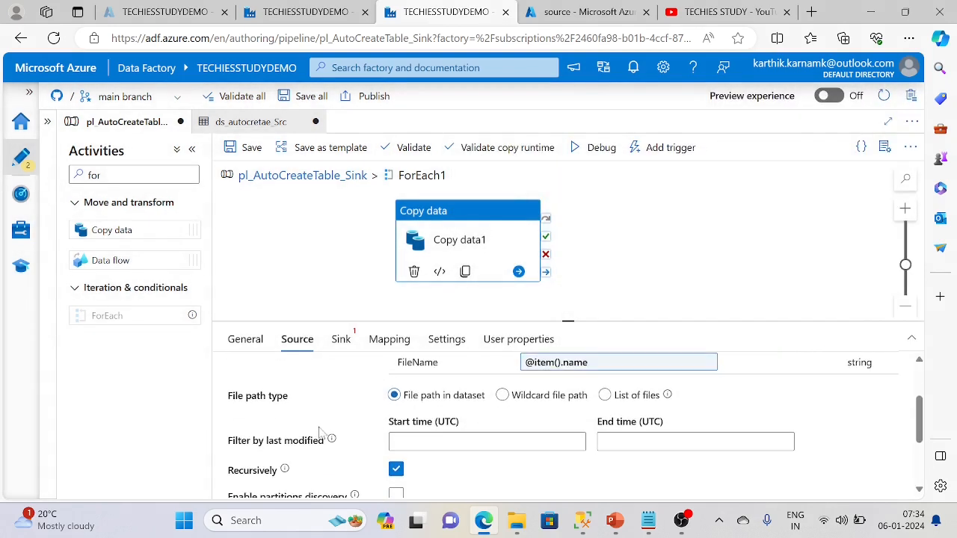
scroll(325, 435, "down", 3)
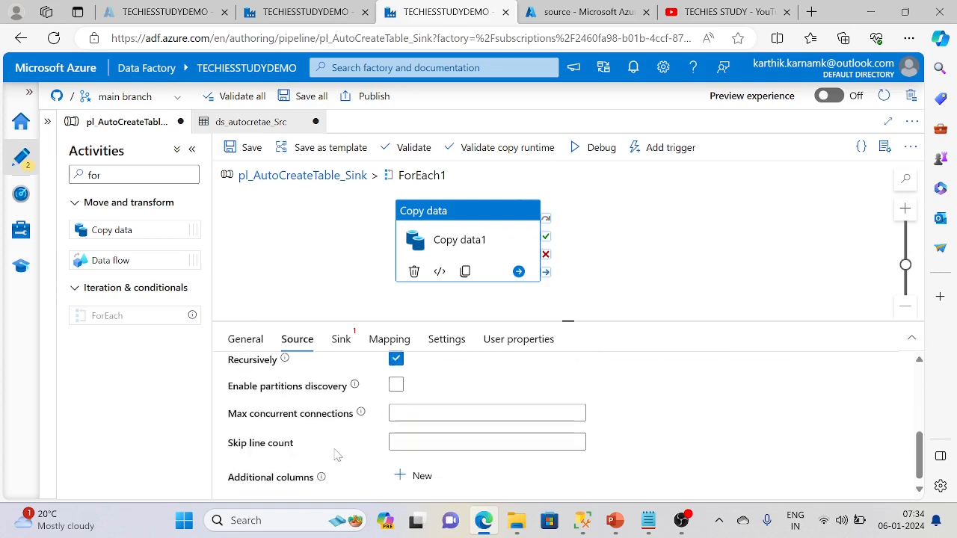
scroll(339, 457, "up", 5)
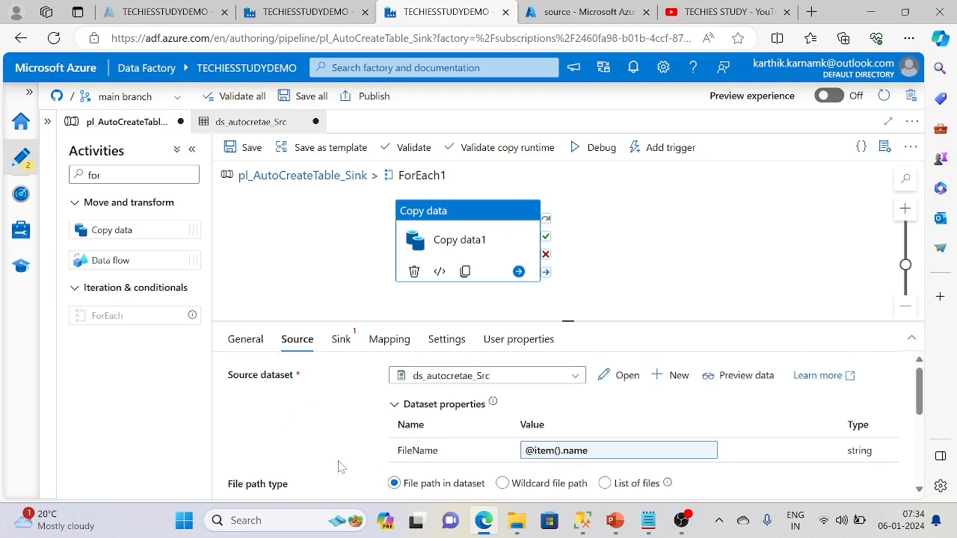
- Choose ds_AzureSQL_sink as the Copy data sink dataset, inspect its connection settings, and close the dataset
left_click(346, 345)
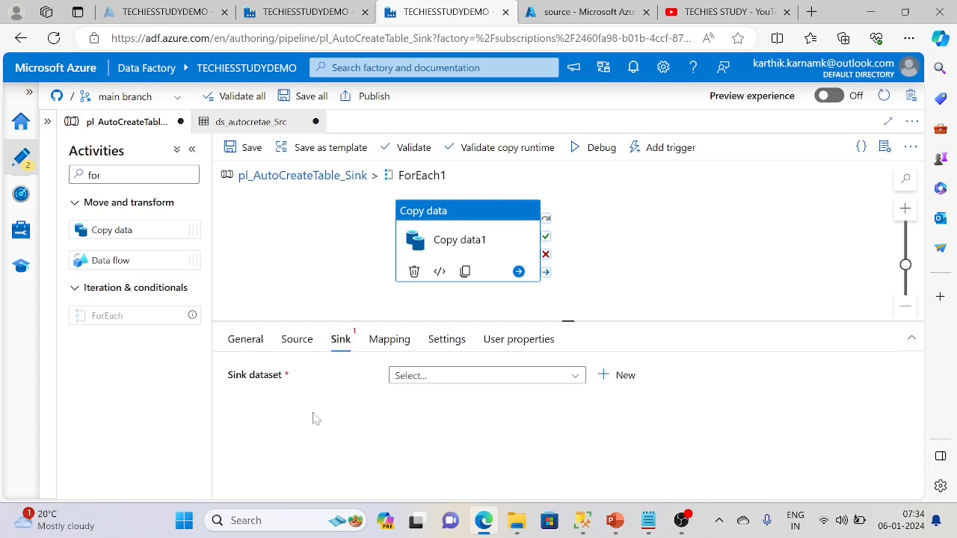
left_click(571, 379)
scroll(560, 442, "down", 3)
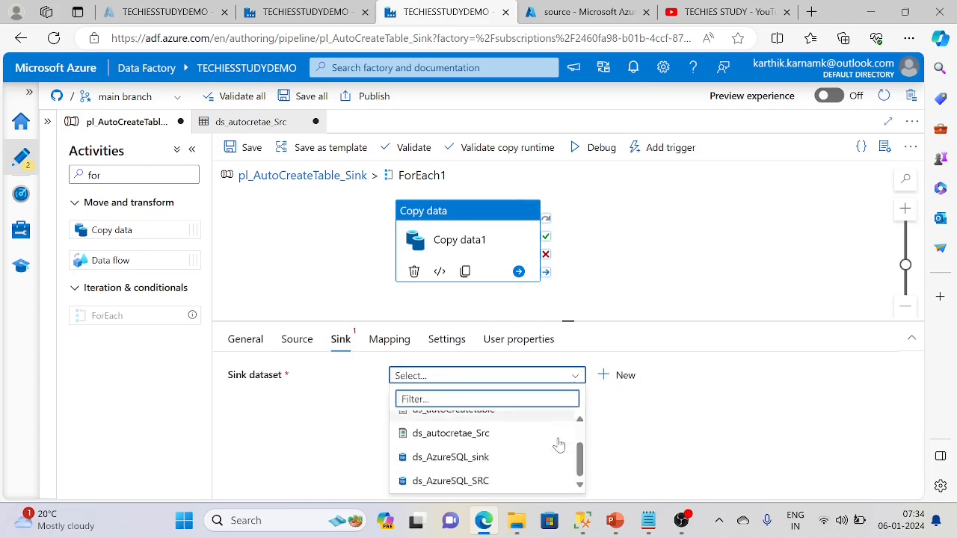
left_click(504, 466)
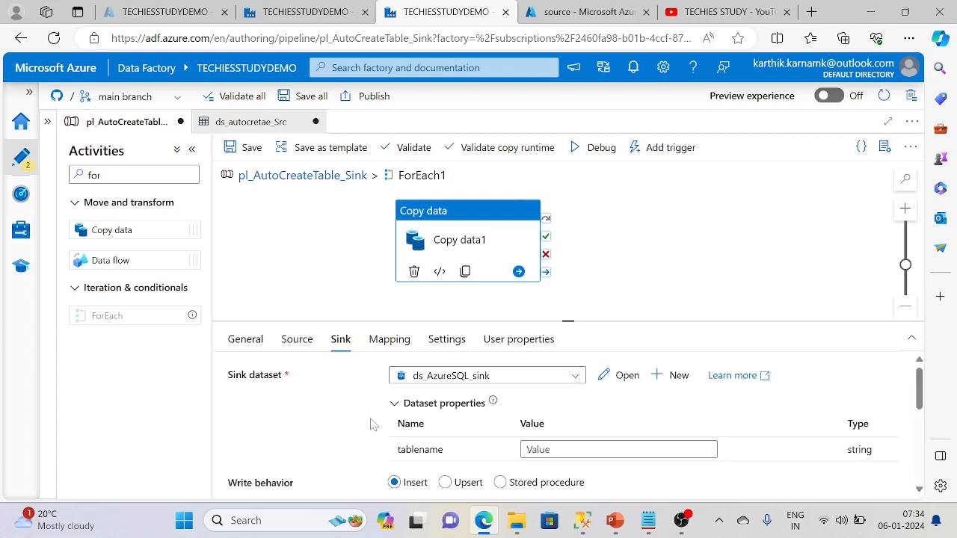
left_click(616, 380)
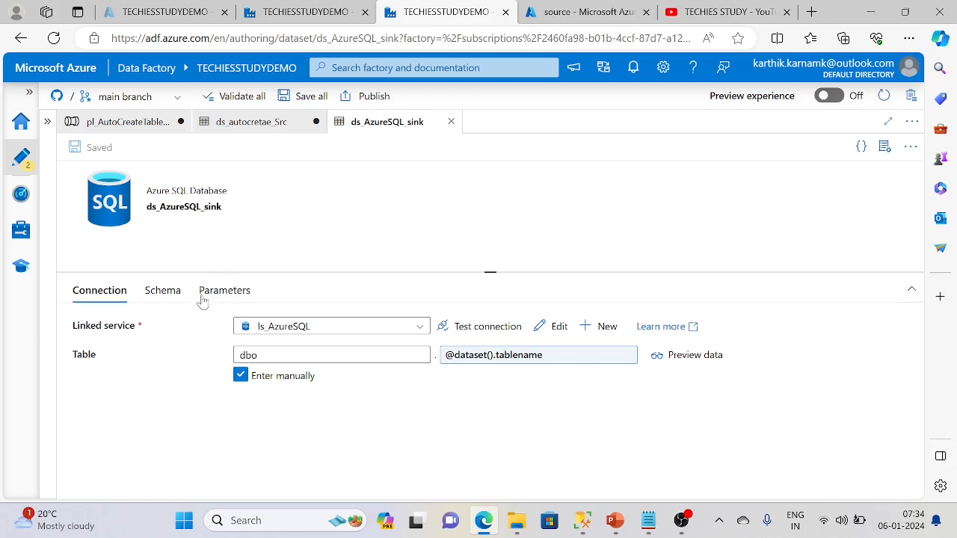
left_click(452, 122)
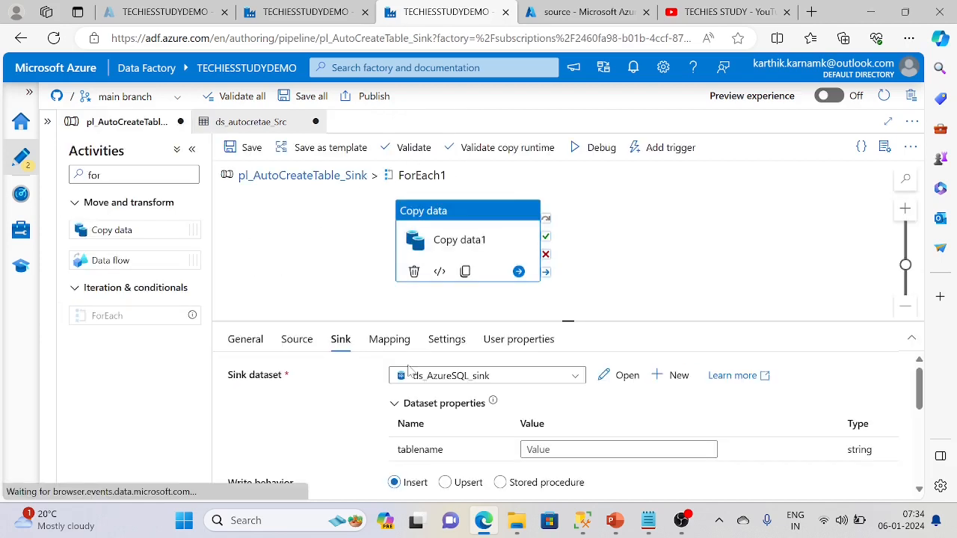
- Start a new sink dataset for the Copy data activity using the Azure SQL Database data store
left_click(675, 376)
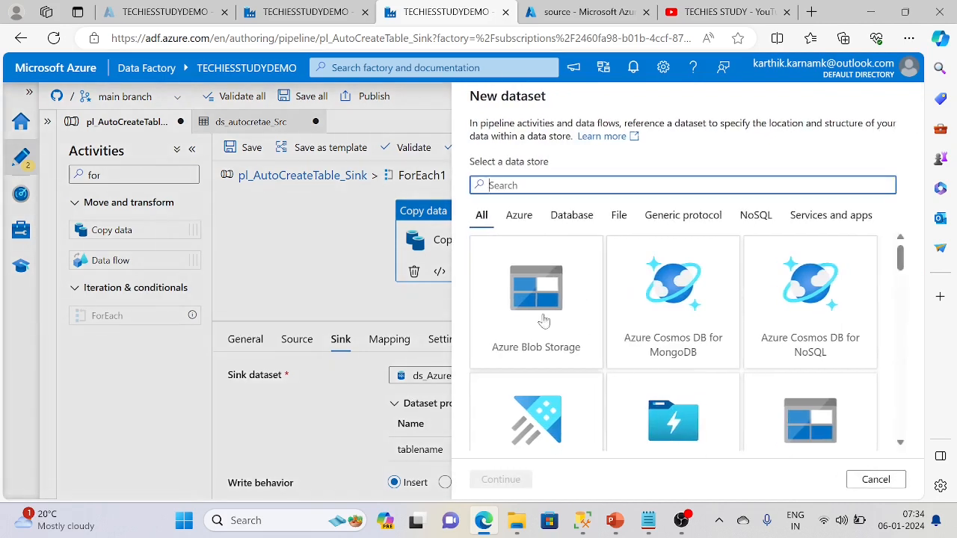
type("azure sql")
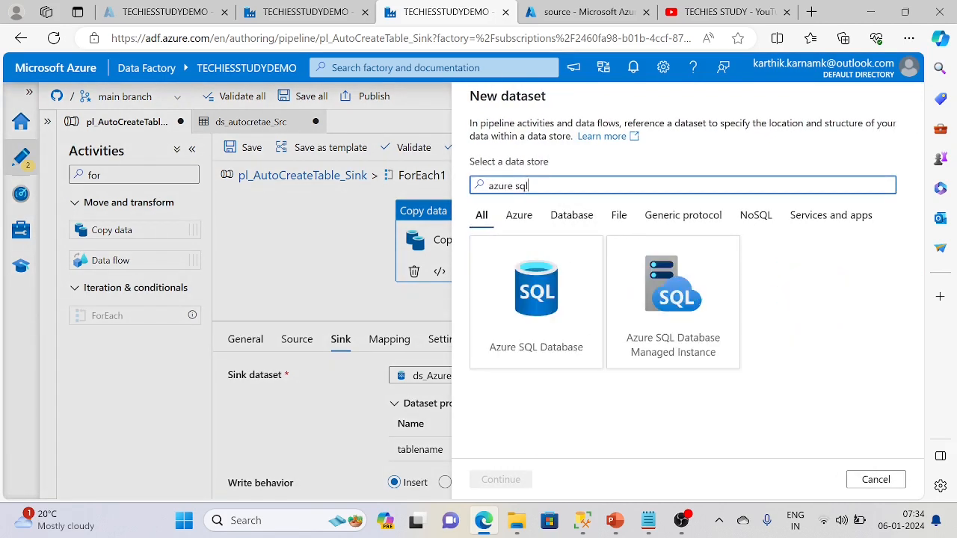
left_click(532, 294)
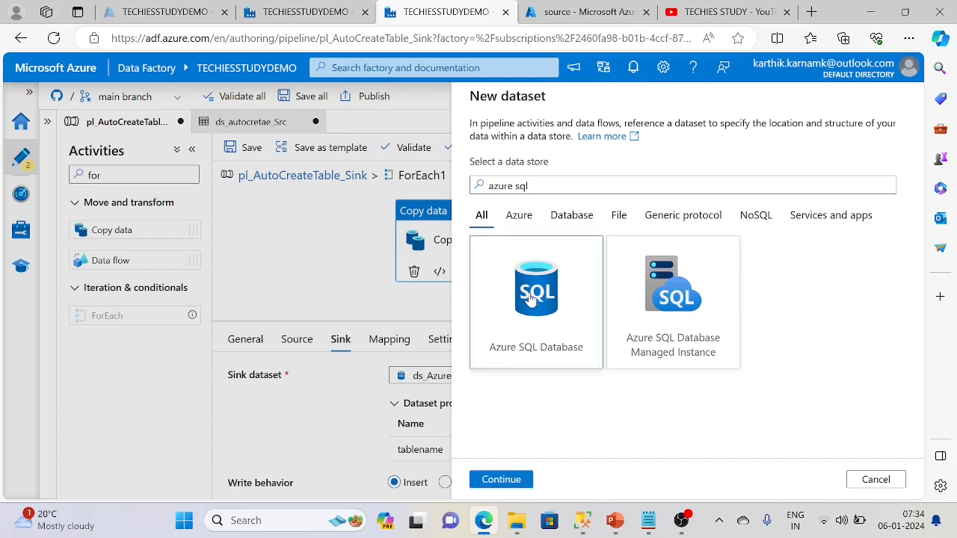
left_click(500, 480)
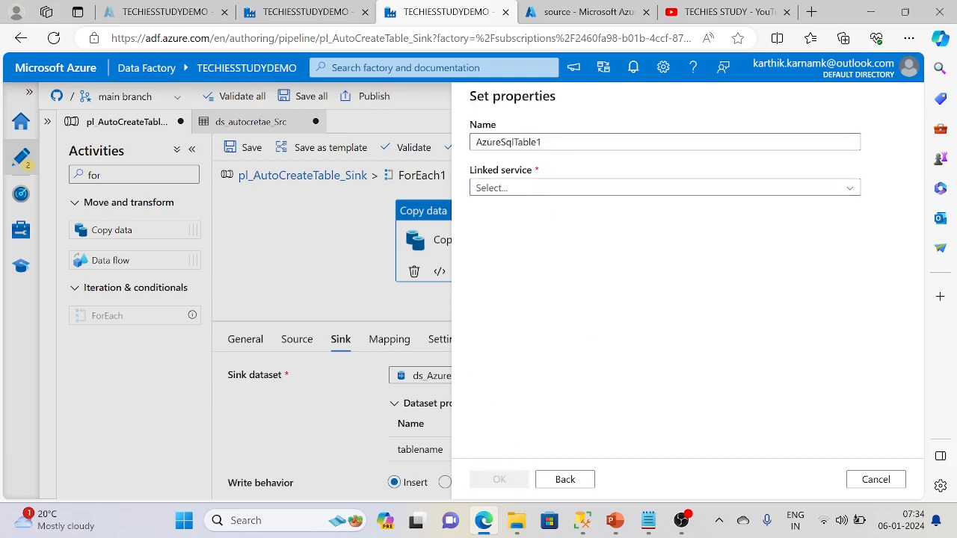
- Name the sink dataset ds_autocreate_sink, assign the ls_AzureSQL linked service, and create it without selecting a table
left_click_drag(554, 142, 432, 127)
type("ds_")
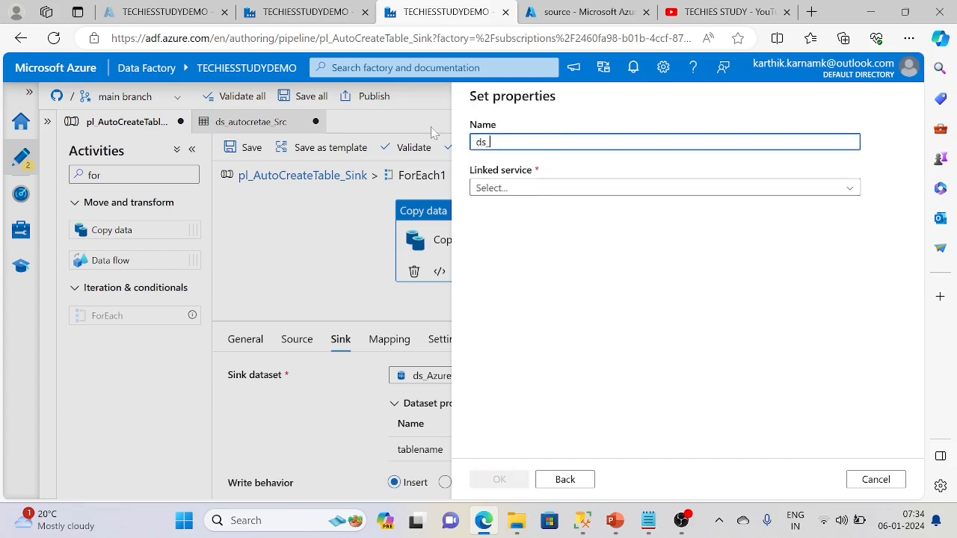
type("autocreate_sink")
left_click(497, 189)
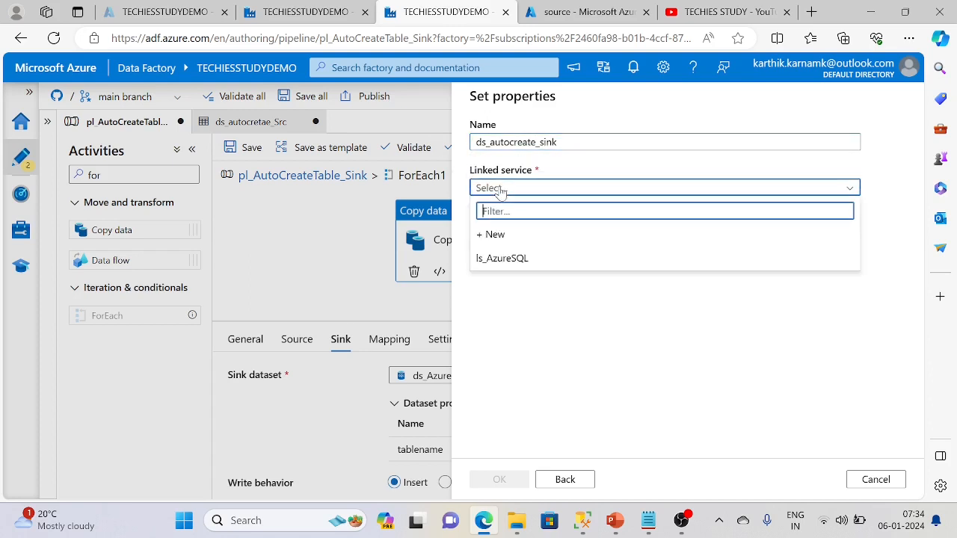
left_click(505, 258)
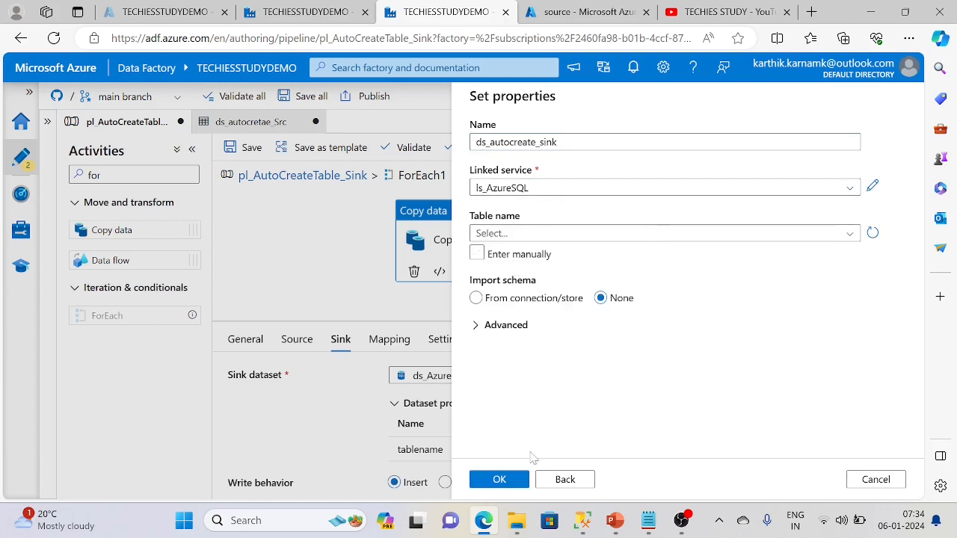
left_click(499, 480)
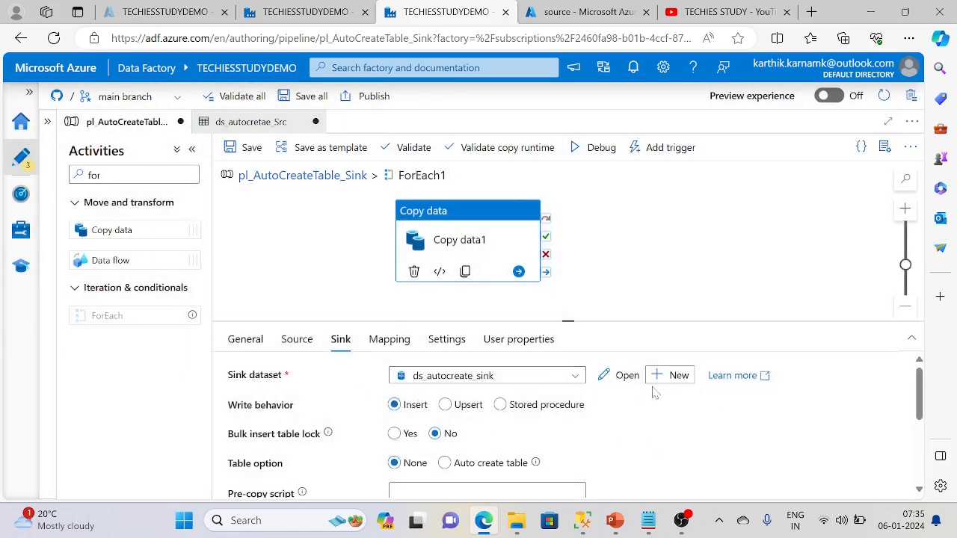
- Open the ds_autocreate_sink dataset and add a String parameter named TableName
left_click(622, 376)
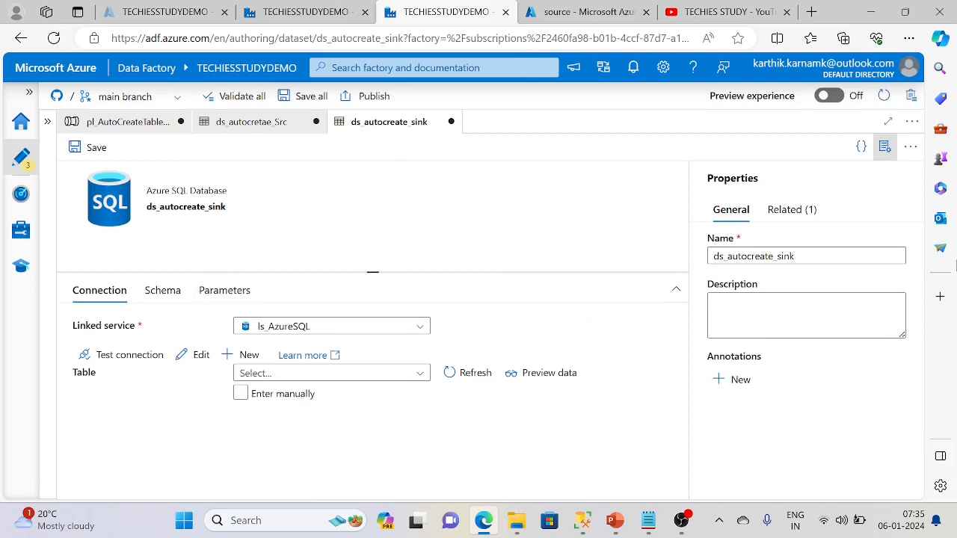
left_click(885, 148)
left_click(223, 290)
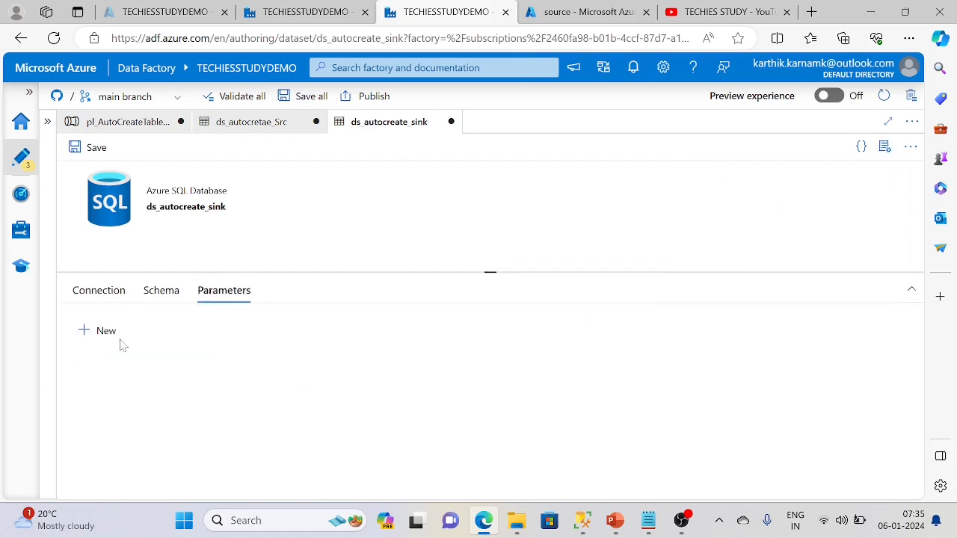
left_click(101, 331)
left_click(157, 384)
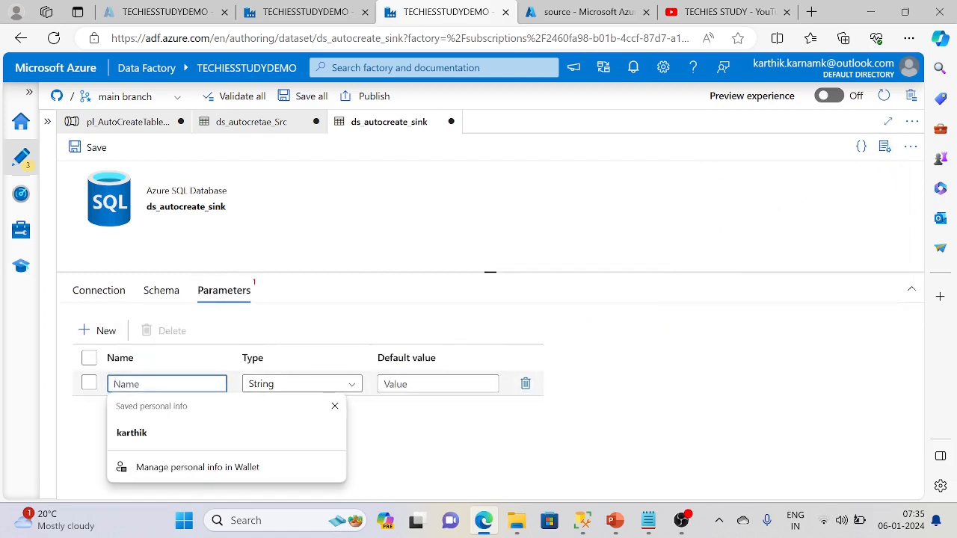
type("TableName")
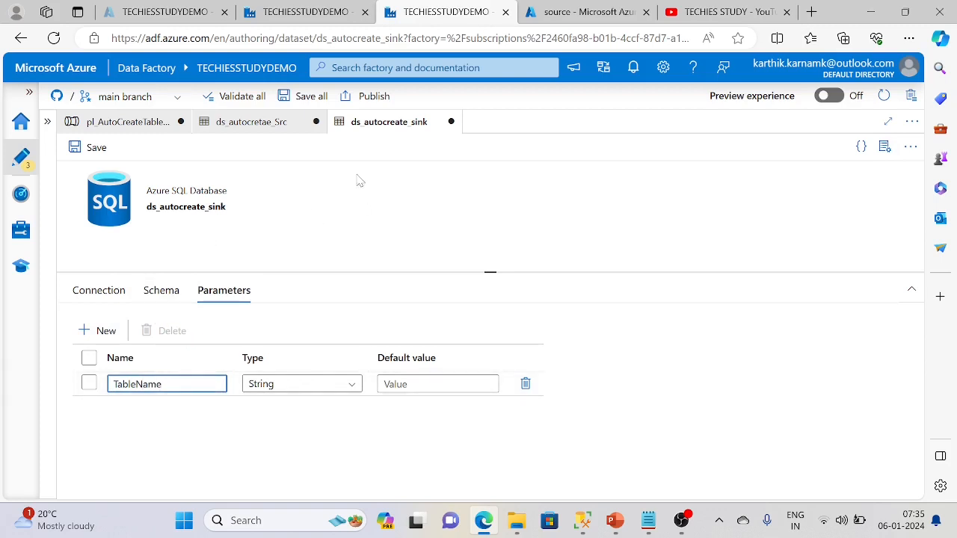
left_click(150, 122)
scroll(314, 374, "down", 1)
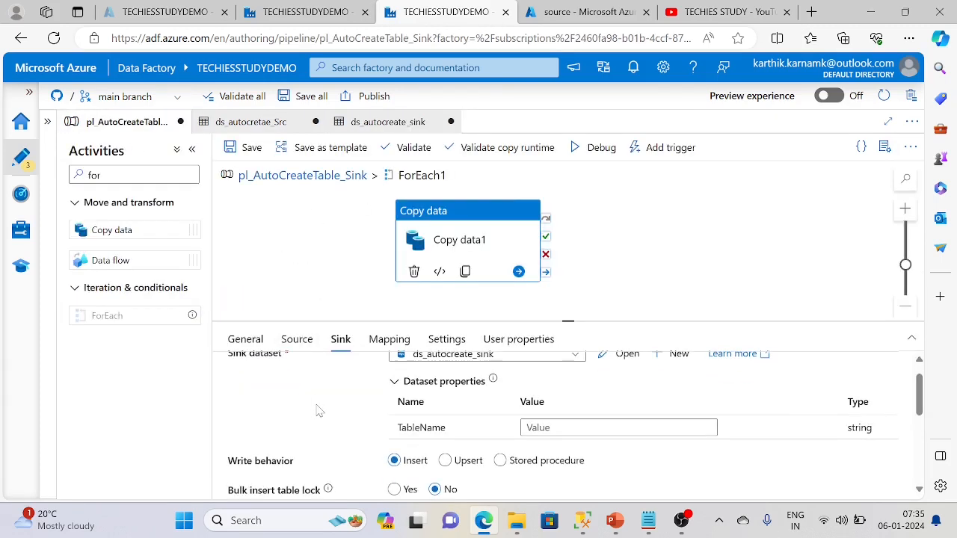
left_click(598, 428)
left_click(568, 443)
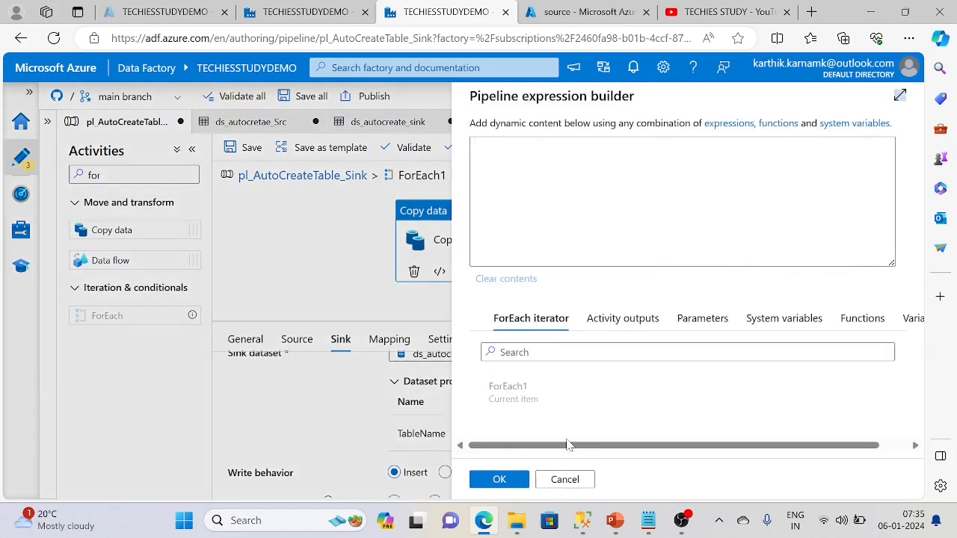
left_click(521, 393)
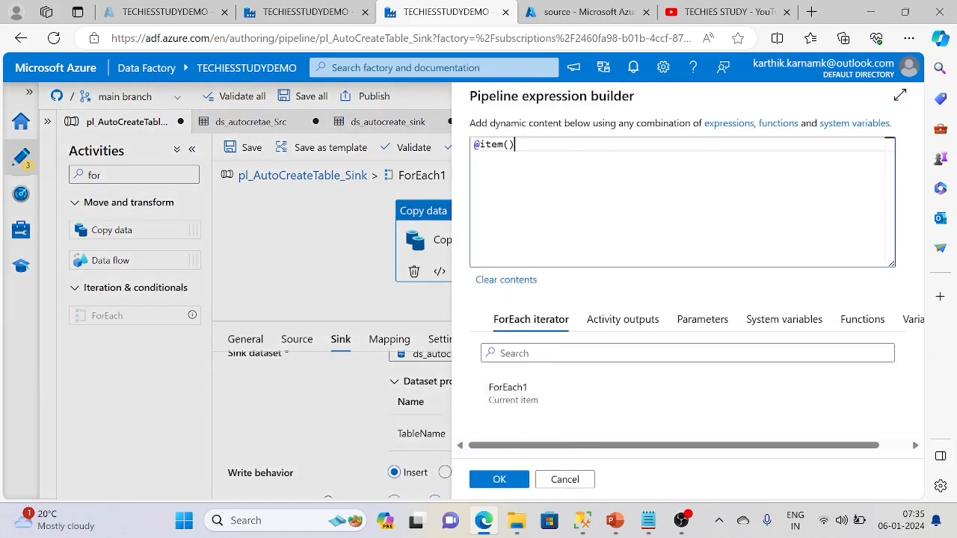
type(".name")
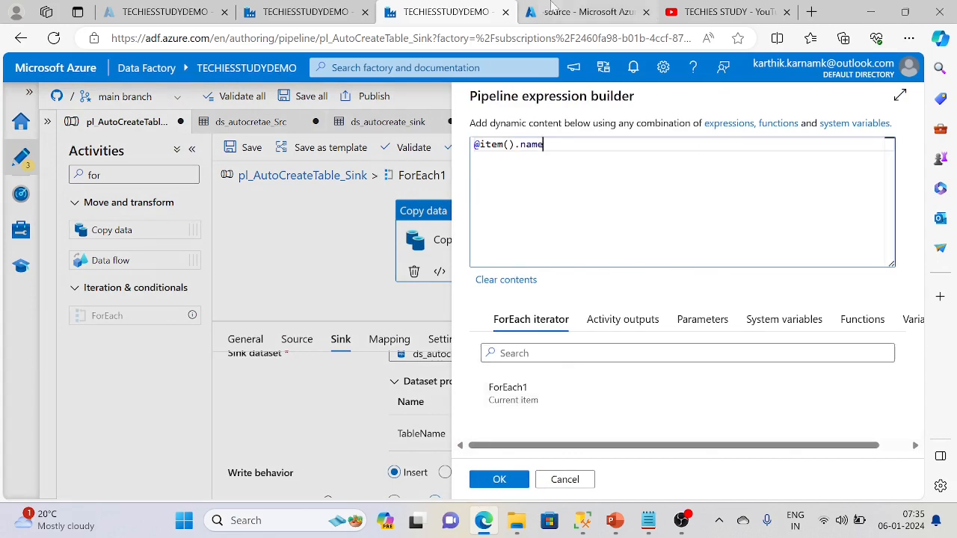
left_click(580, 9)
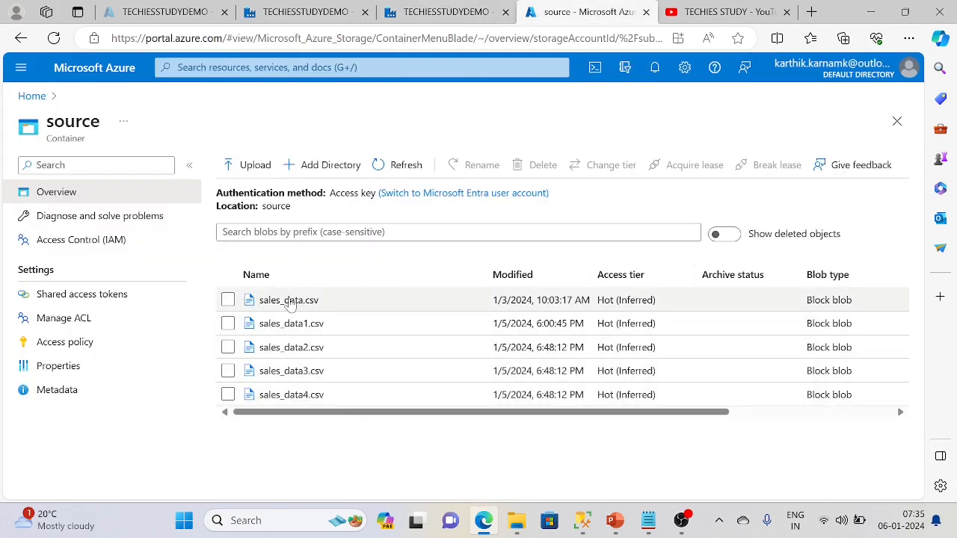
left_click(423, 9)
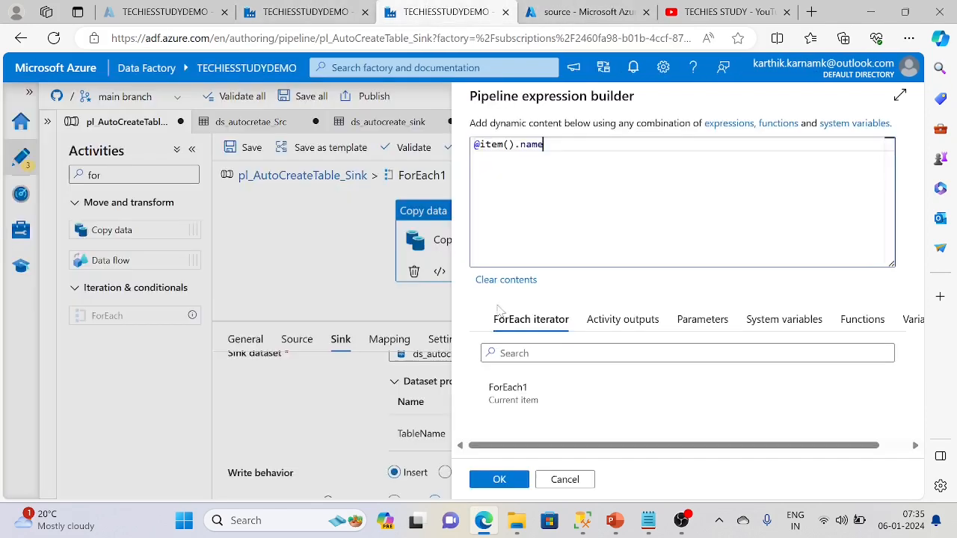
left_click(499, 479)
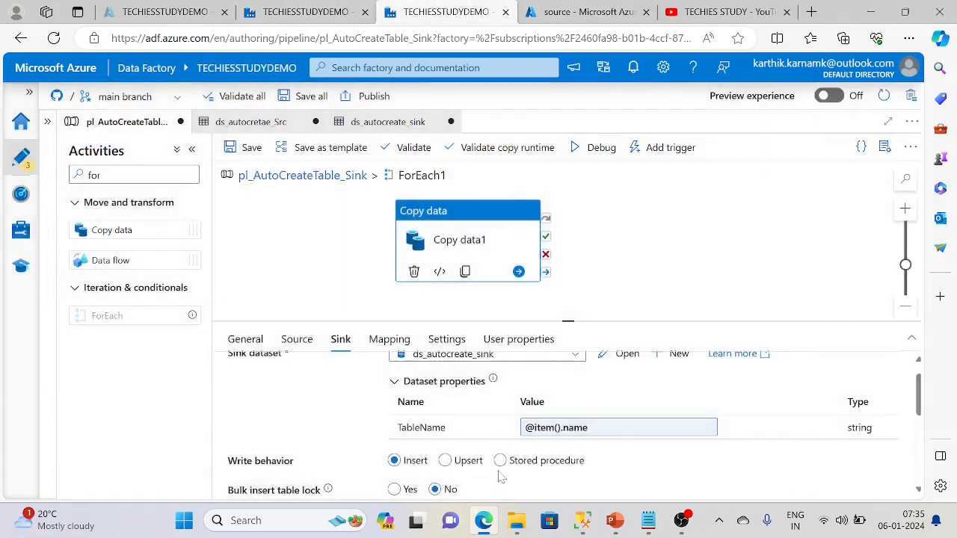
- Set the Copy data sink's table option to Auto create table and look over the remaining sink settings
scroll(299, 423, "down", 1)
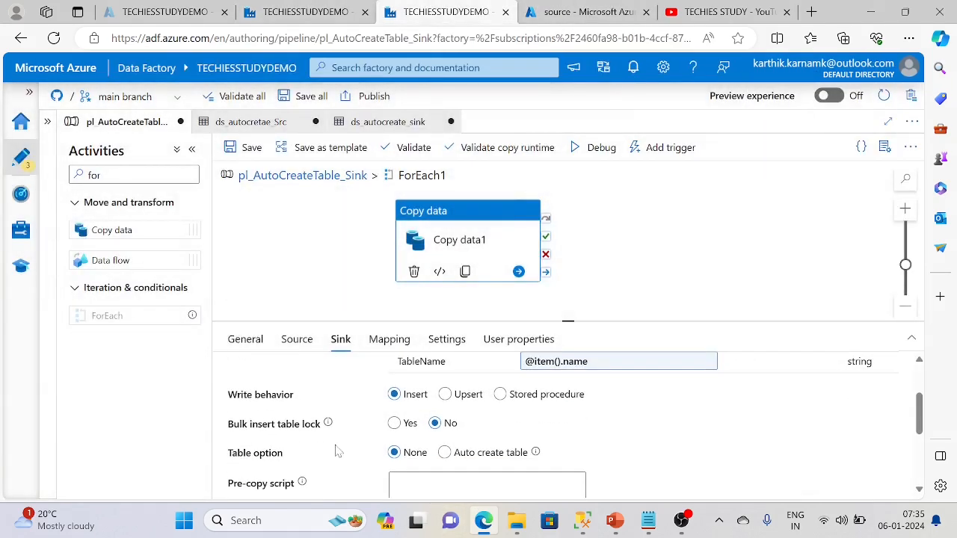
scroll(335, 446, "down", 1)
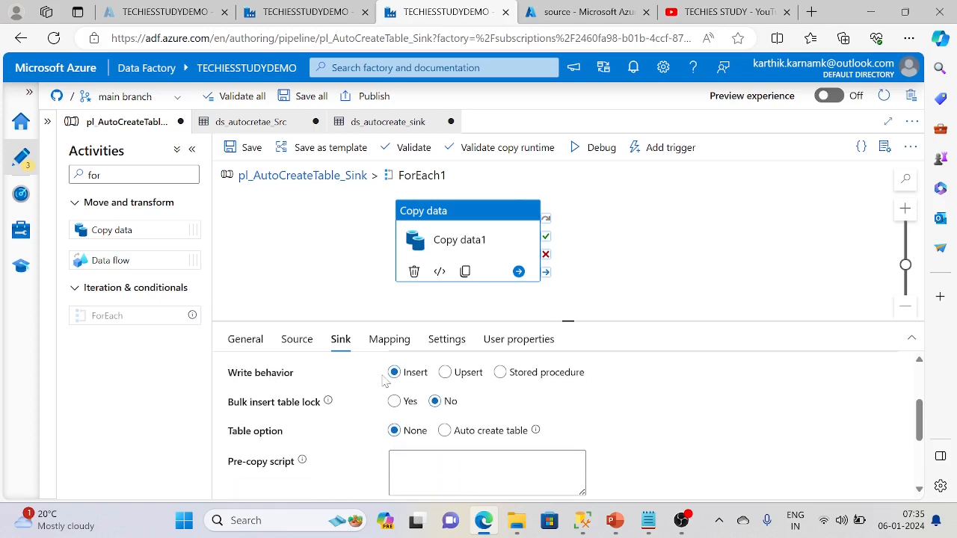
left_click(445, 431)
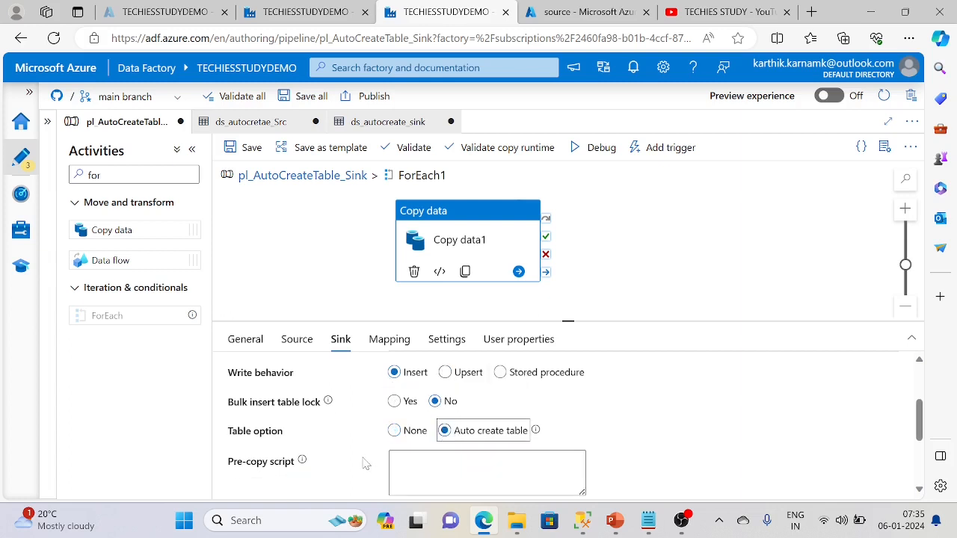
mouse_move(536, 433)
scroll(771, 426, "down", 4)
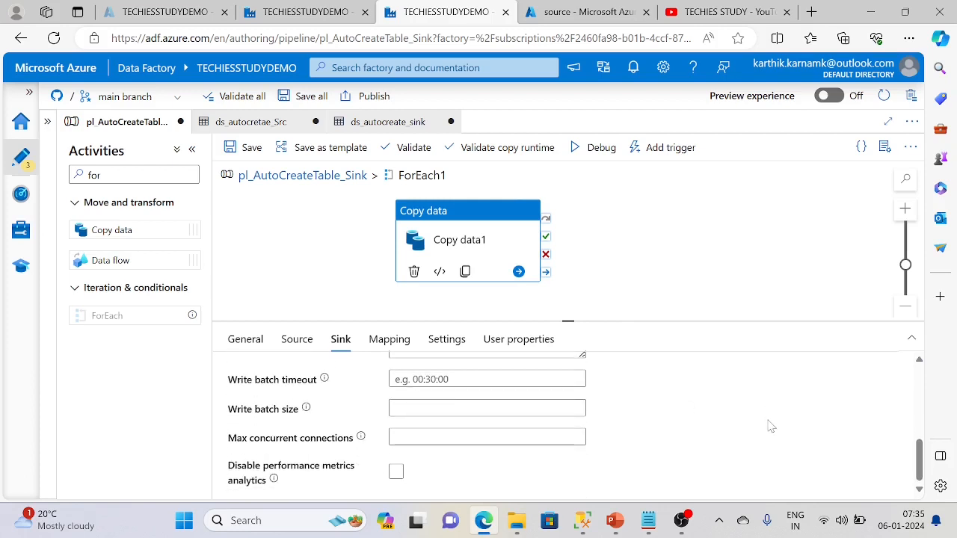
scroll(720, 460, "up", 6)
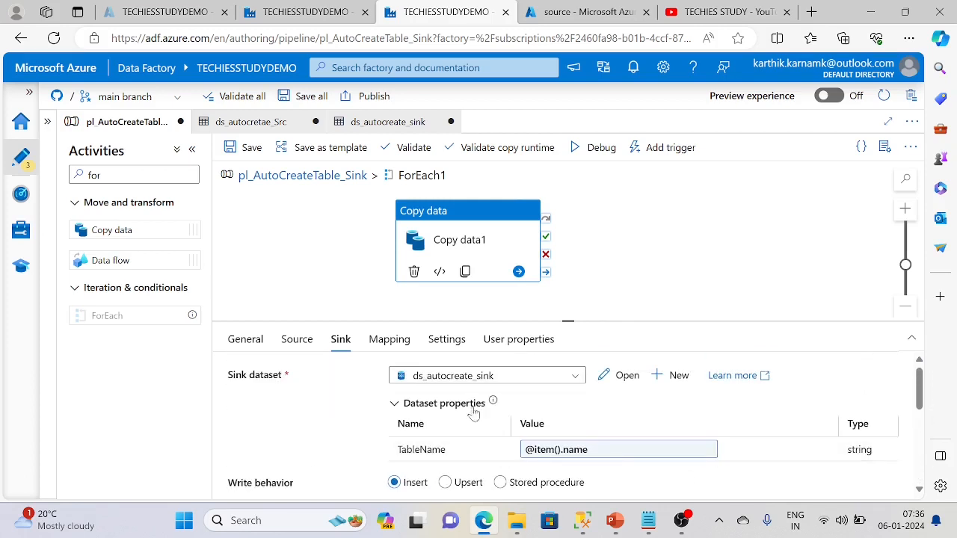
- Review the Copy data mapping and general settings, the ForEach1 items setting, and the Get Metadata1 dataset and field list
left_click(387, 339)
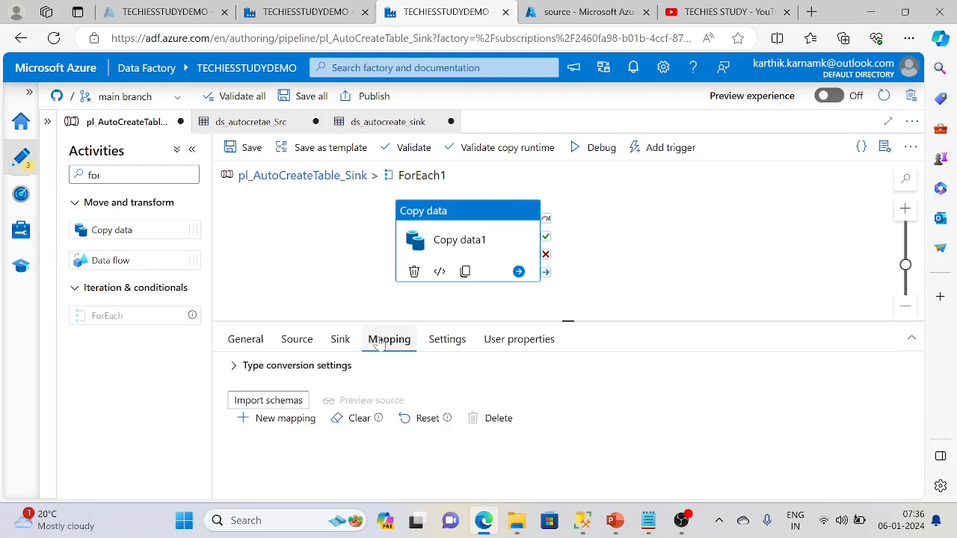
left_click(241, 341)
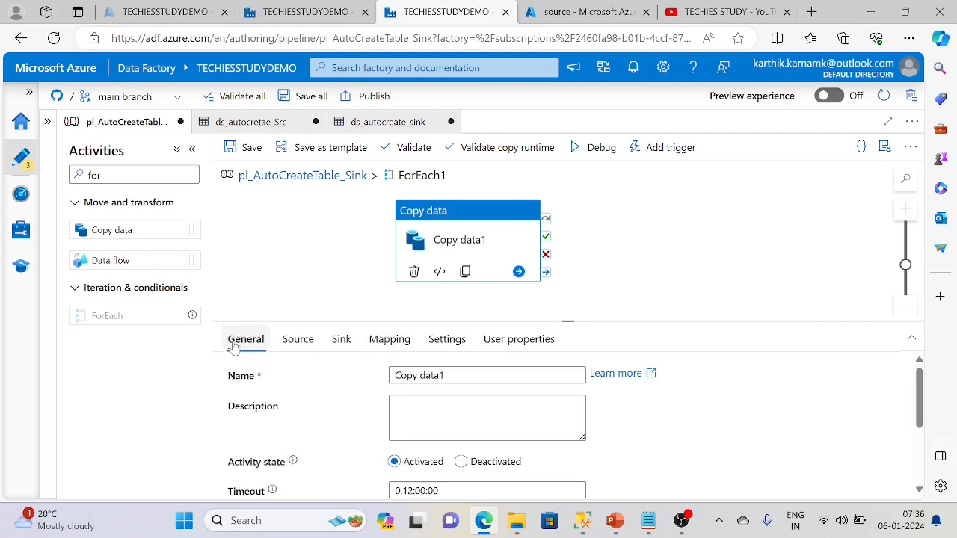
left_click(279, 181)
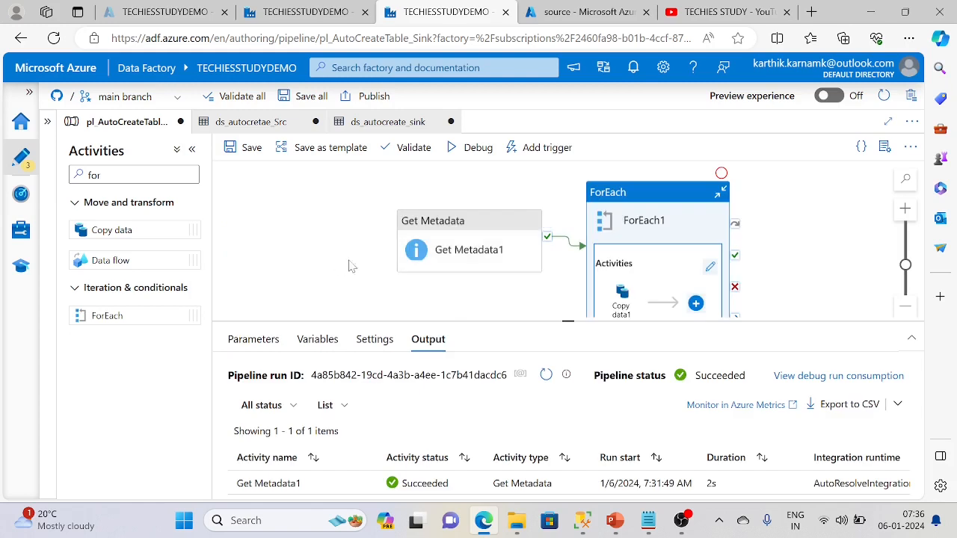
left_click(453, 261)
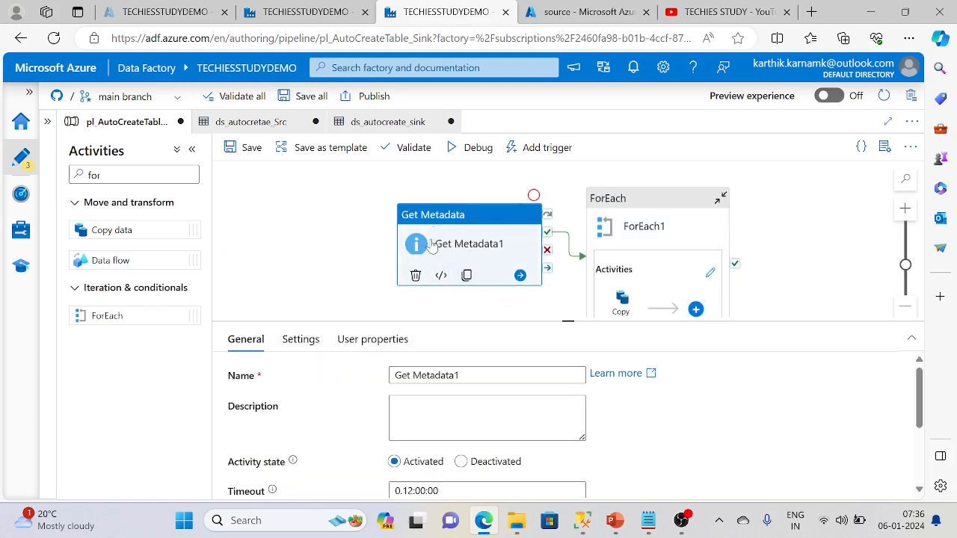
left_click(664, 214)
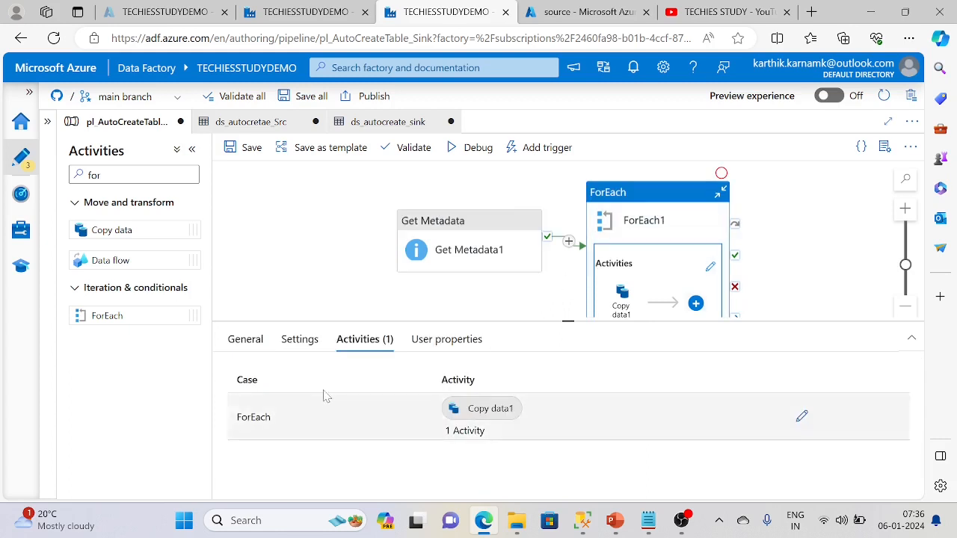
left_click(300, 339)
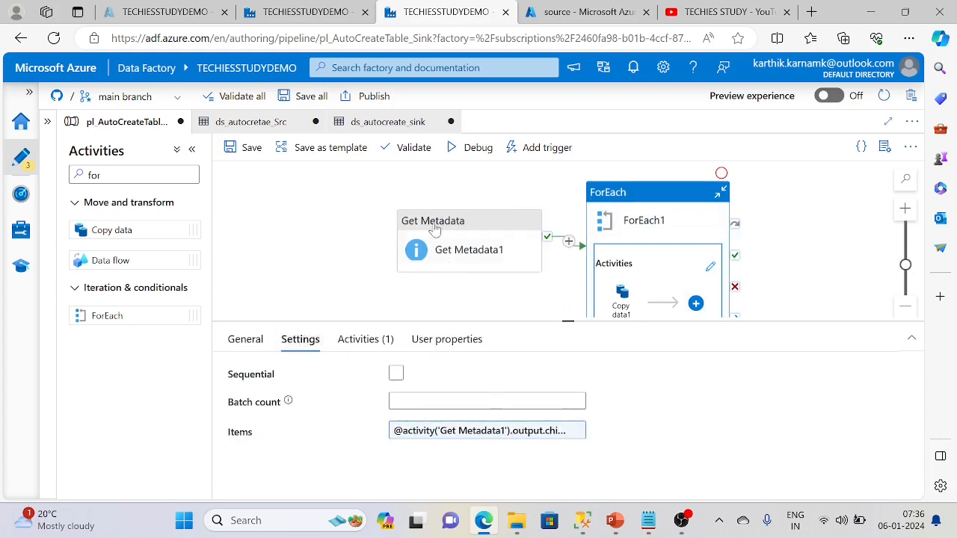
left_click(456, 247)
left_click(300, 338)
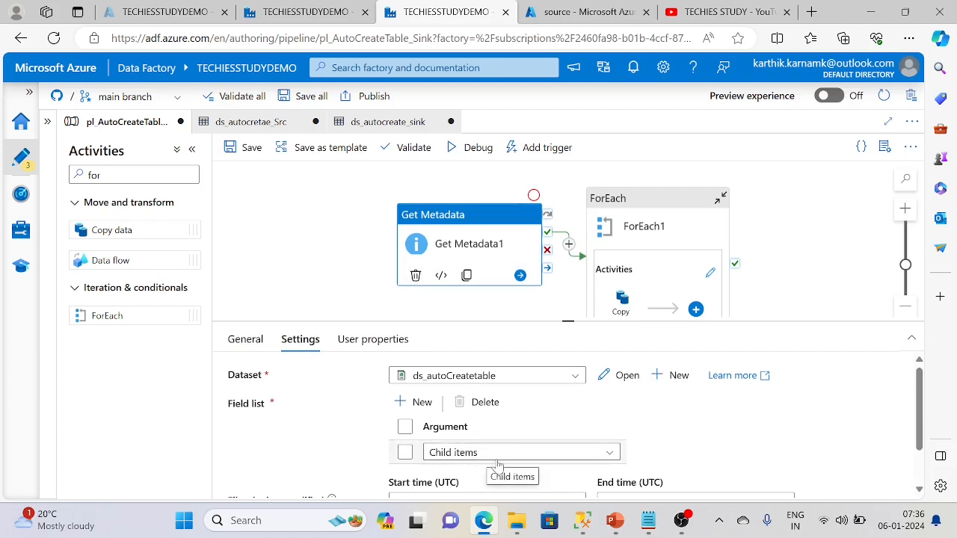
scroll(666, 461, "down", 1)
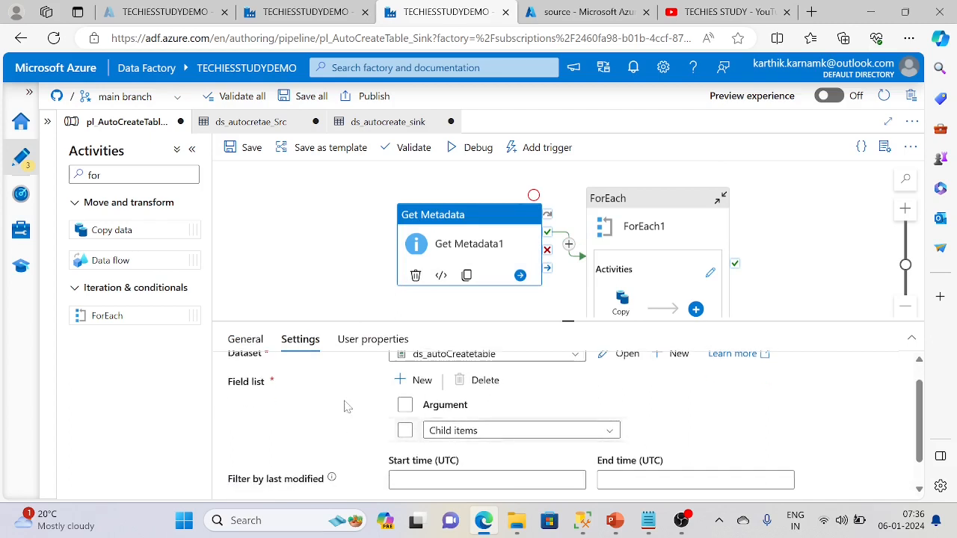
scroll(263, 419, "up", 1)
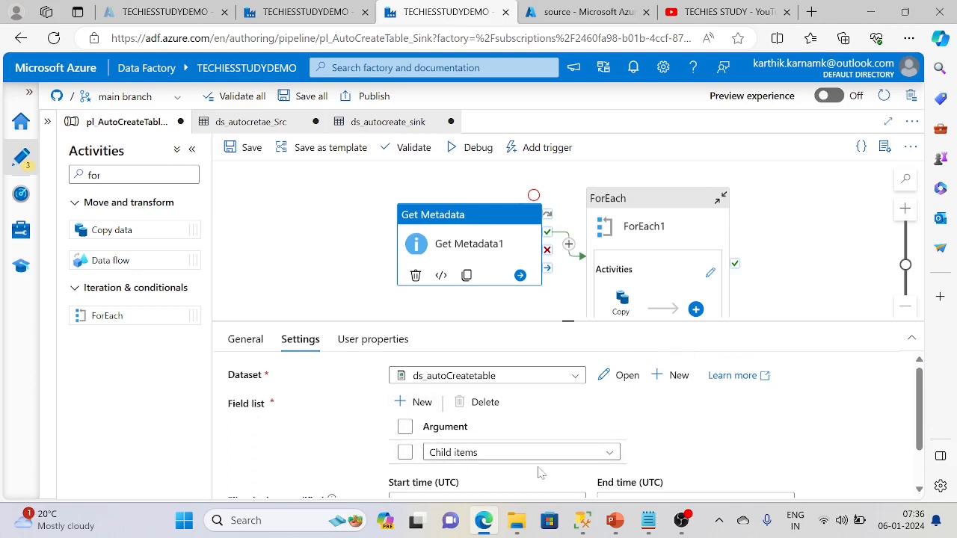
- Browse the available Get Metadata1 field list arguments through an extra empty argument, and delete that argument again
left_click(410, 402)
scroll(407, 408, "down", 1)
left_click(612, 462)
scroll(498, 441, "down", 2)
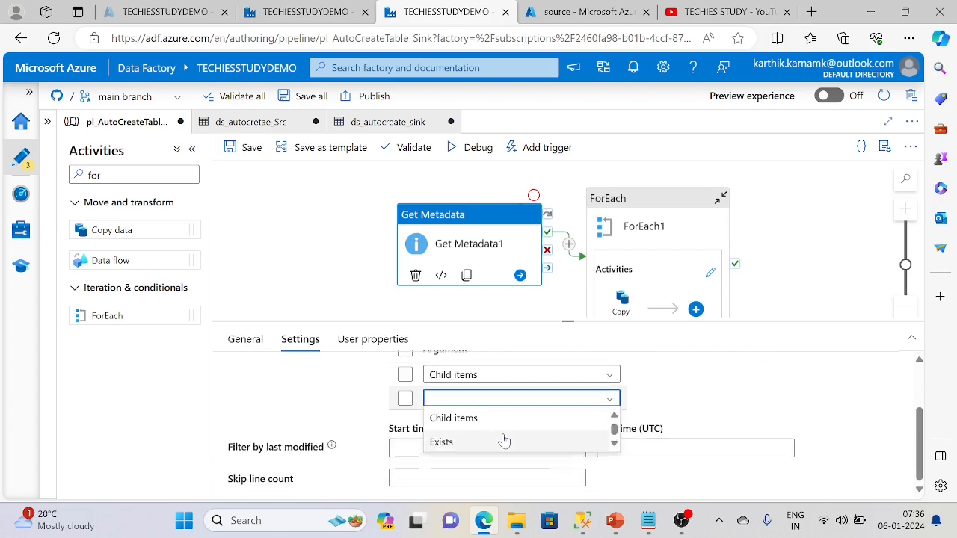
scroll(504, 442, "down", 4)
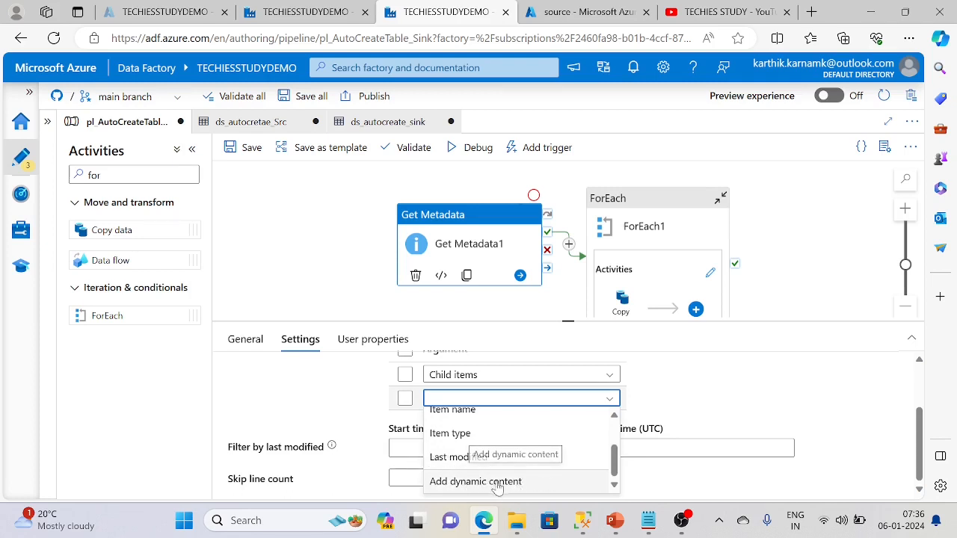
scroll(449, 464, "up", 2)
left_click(319, 404)
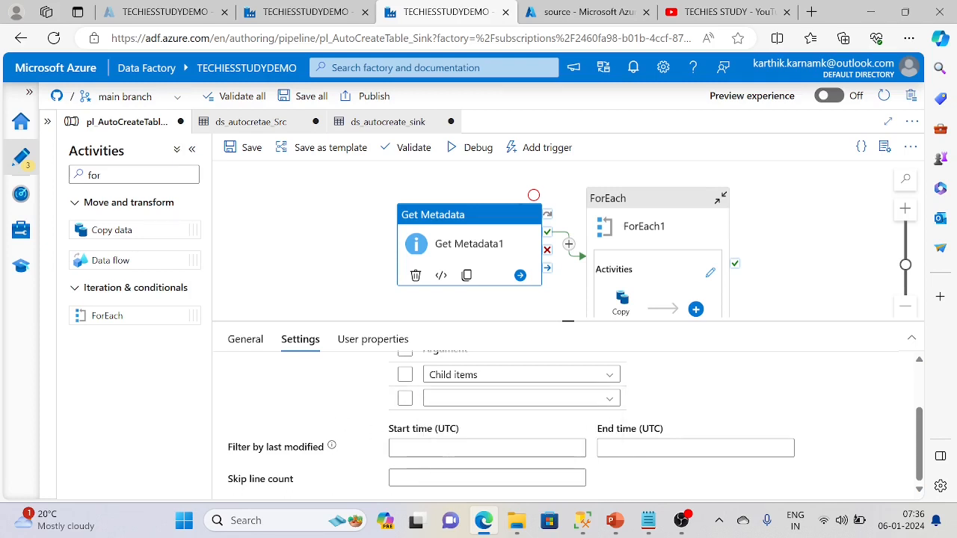
left_click(405, 398)
scroll(374, 423, "up", 1)
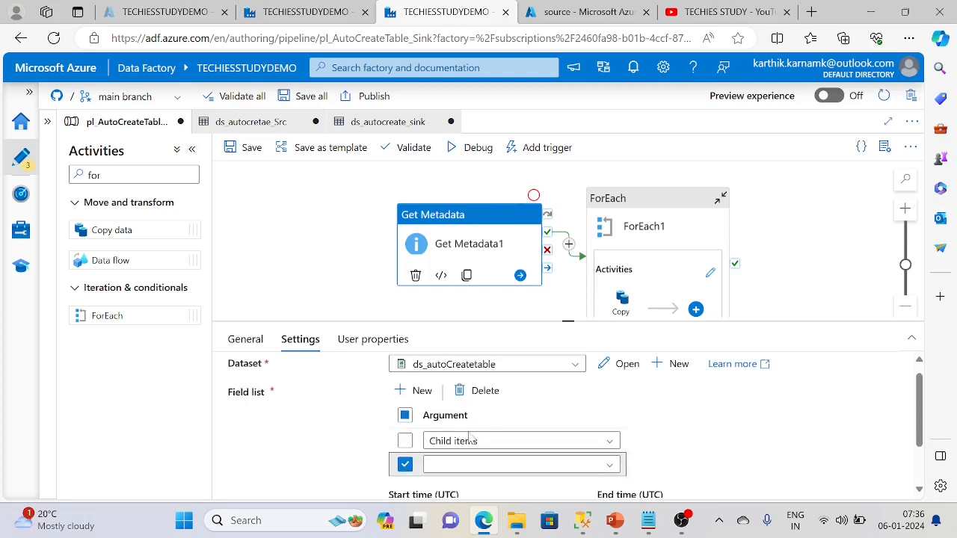
left_click(479, 389)
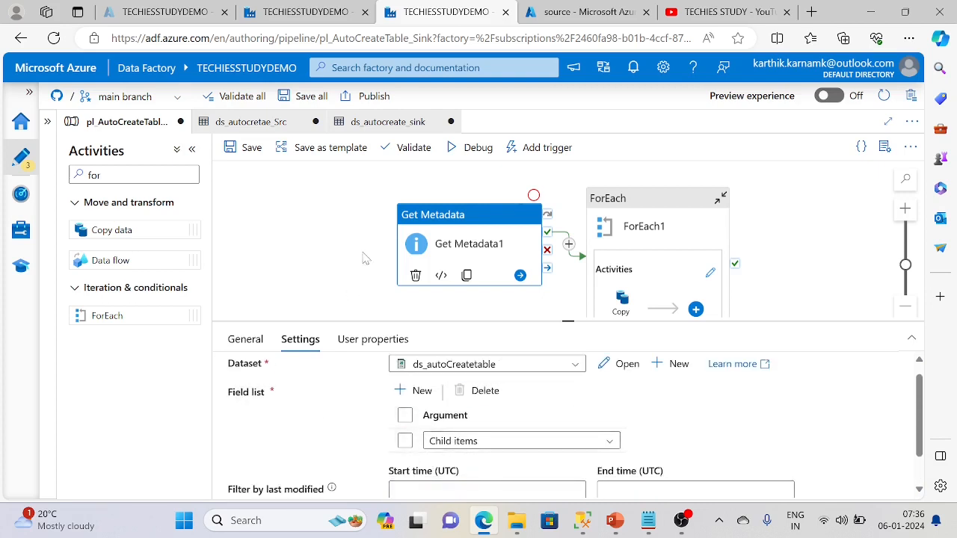
- Examine the ForEach1 Items expression and the Get Metadata1 activity outputs offered in the expression builder, leaving the expression as it is
left_click(632, 220)
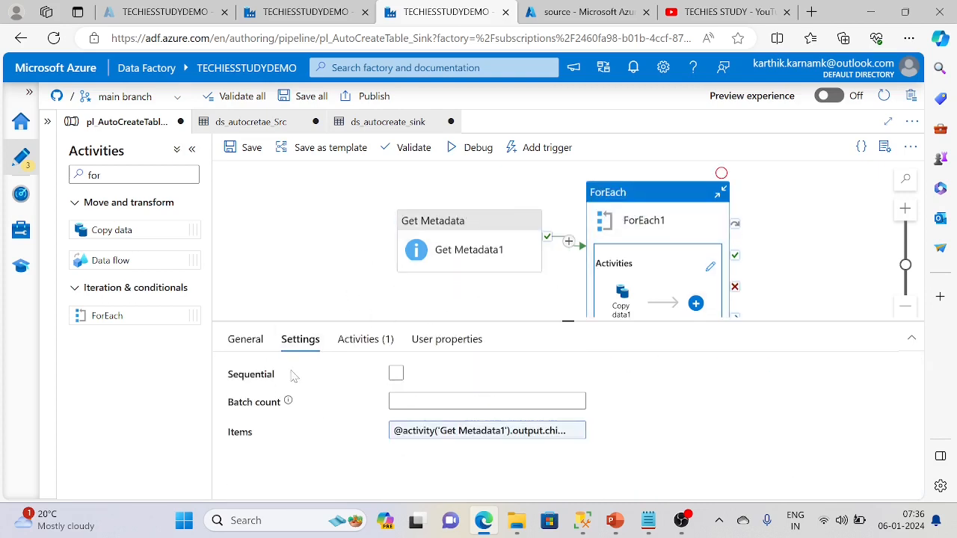
left_click(390, 431)
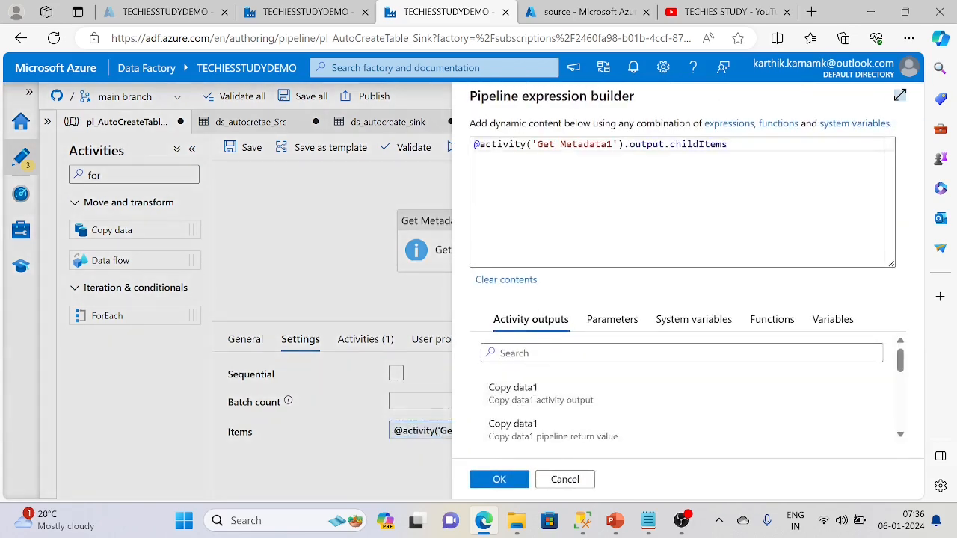
scroll(651, 423, "down", 3)
scroll(647, 425, "down", 1)
scroll(645, 425, "up", 2)
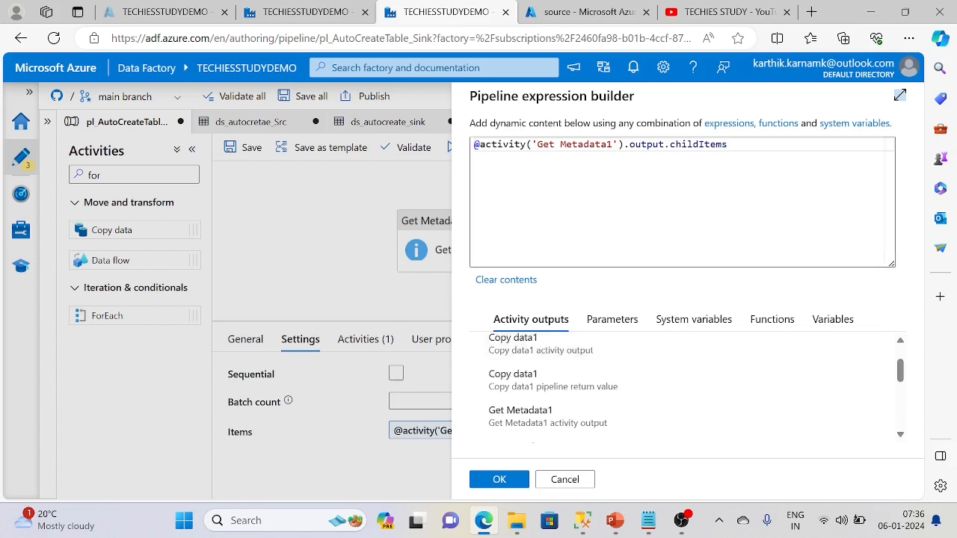
scroll(579, 387, "up", 1)
scroll(581, 392, "down", 2)
scroll(604, 427, "down", 3)
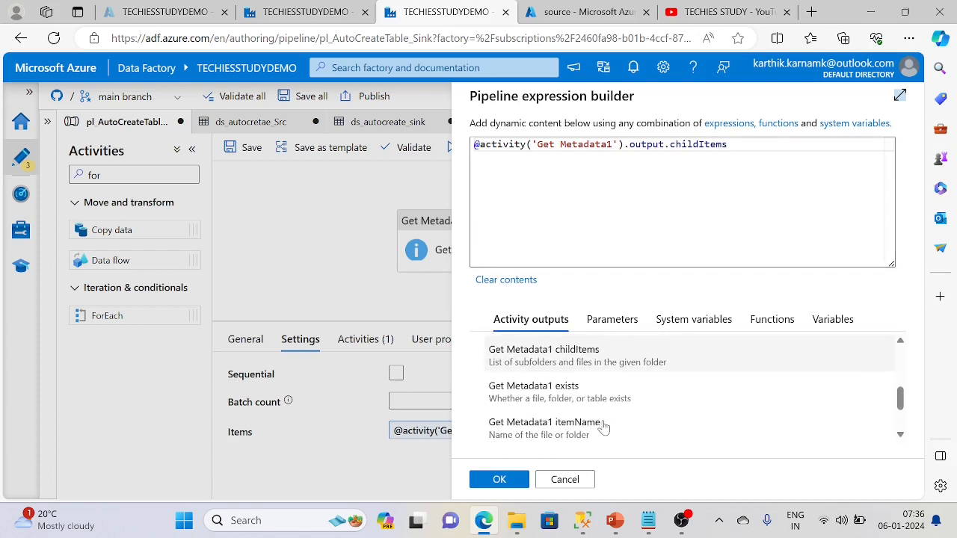
scroll(604, 427, "down", 2)
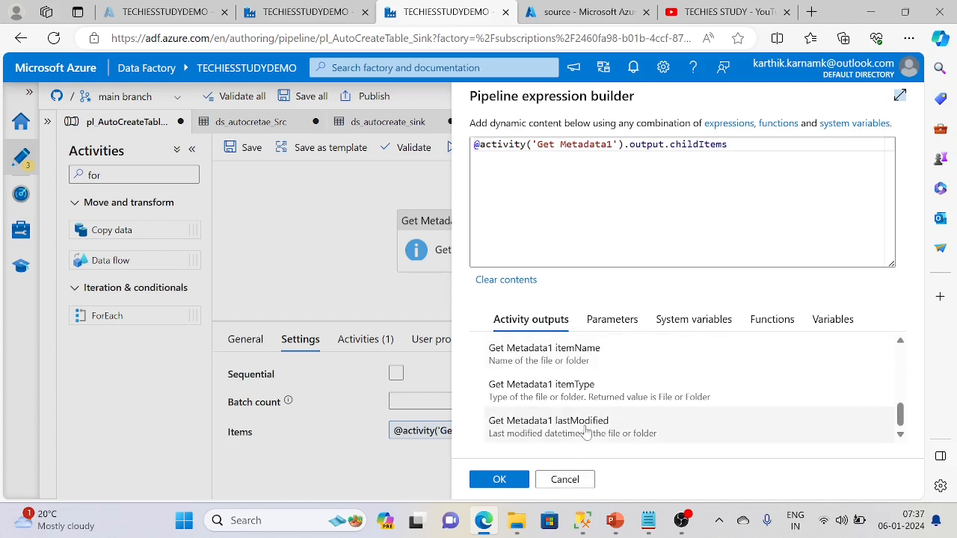
scroll(583, 423, "up", 2)
scroll(585, 433, "up", 6)
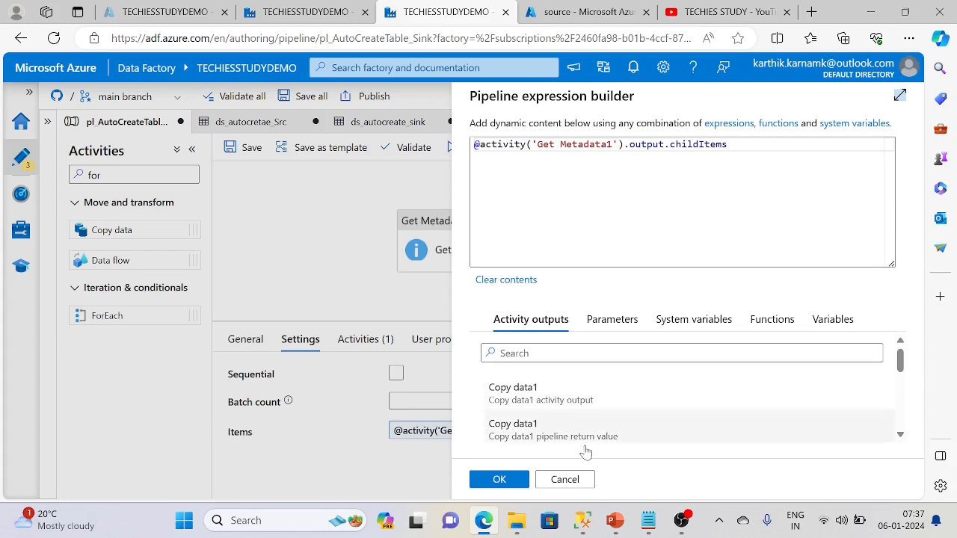
left_click(586, 480)
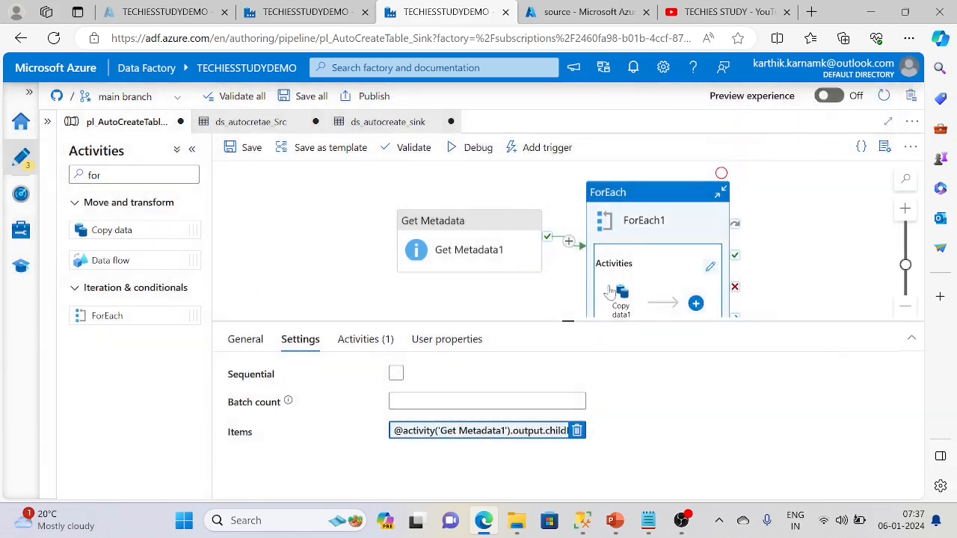
- Open Copy data1 inside ForEach1 and check its source dataset ds_autocretae_Src, including connection and parameters, before returning to the pipeline
left_click(711, 267)
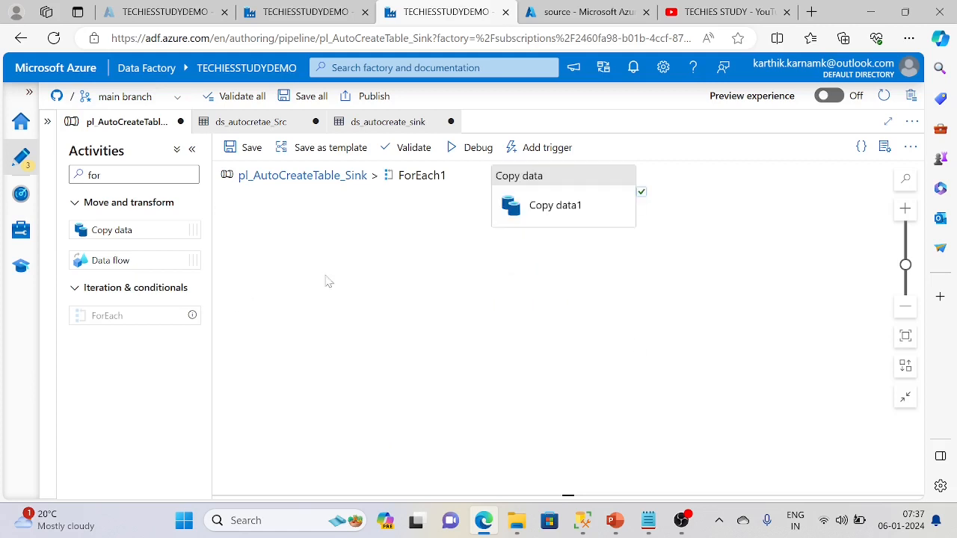
left_click(532, 215)
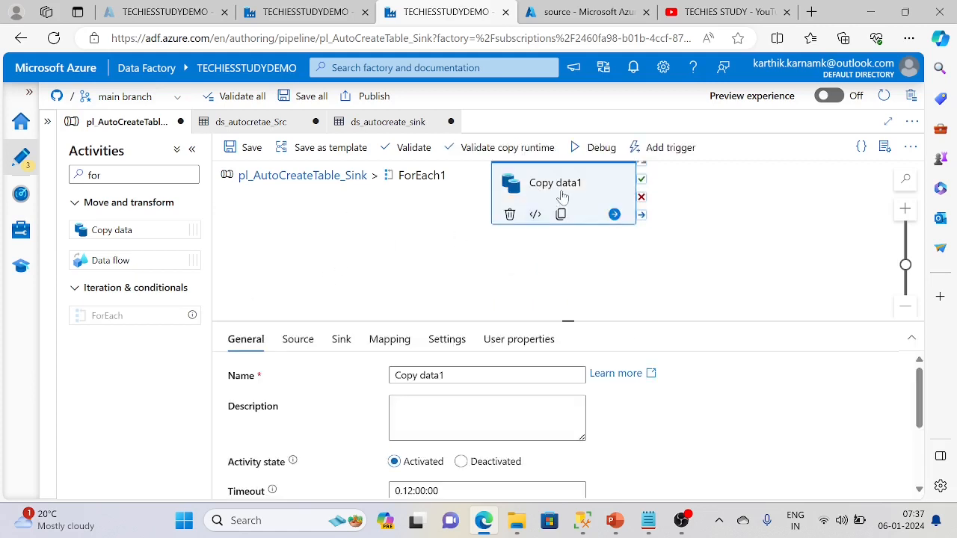
left_click(292, 341)
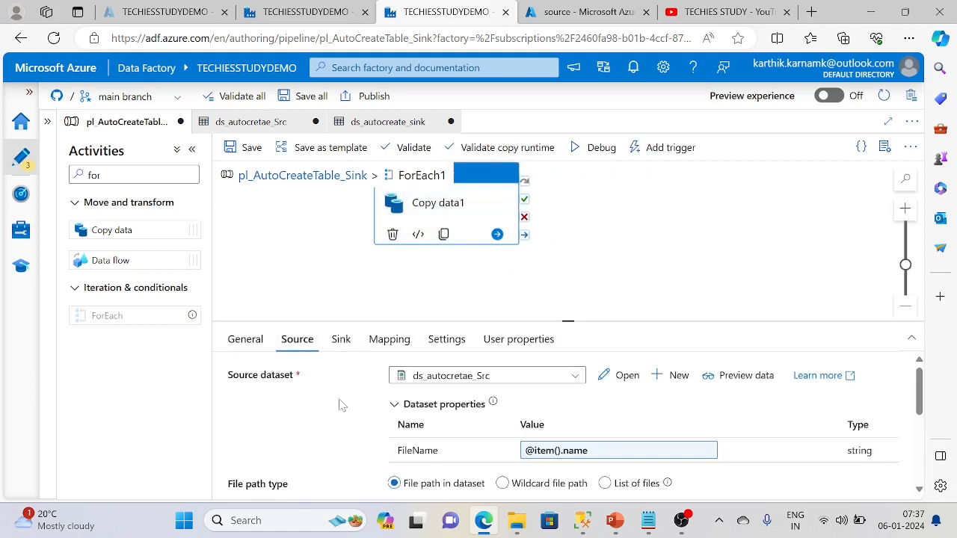
left_click(626, 382)
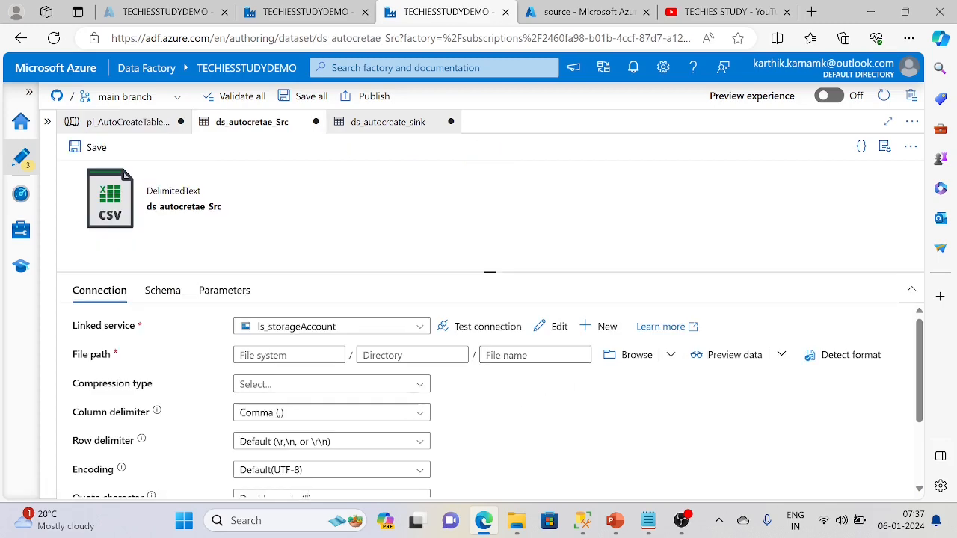
scroll(576, 433, "down", 2)
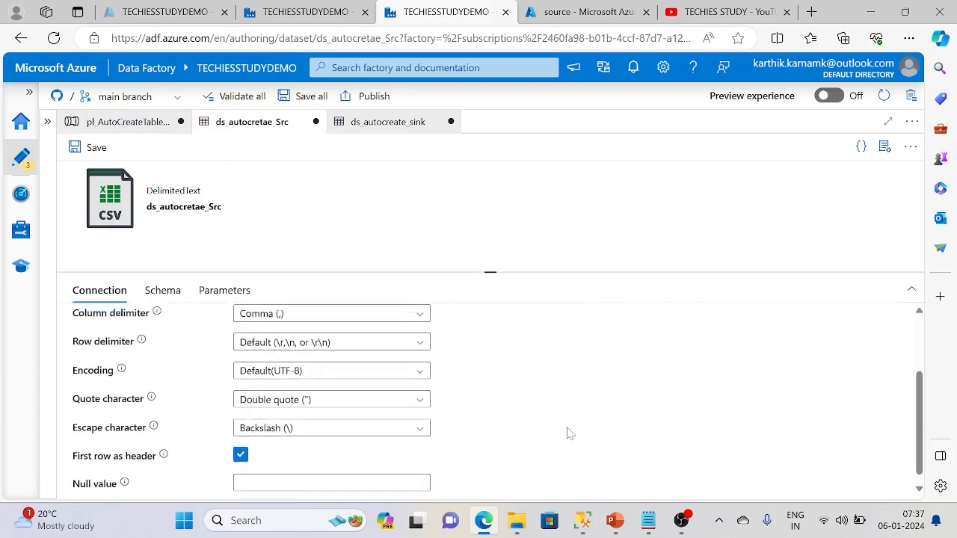
scroll(228, 310, "up", 2)
left_click(227, 292)
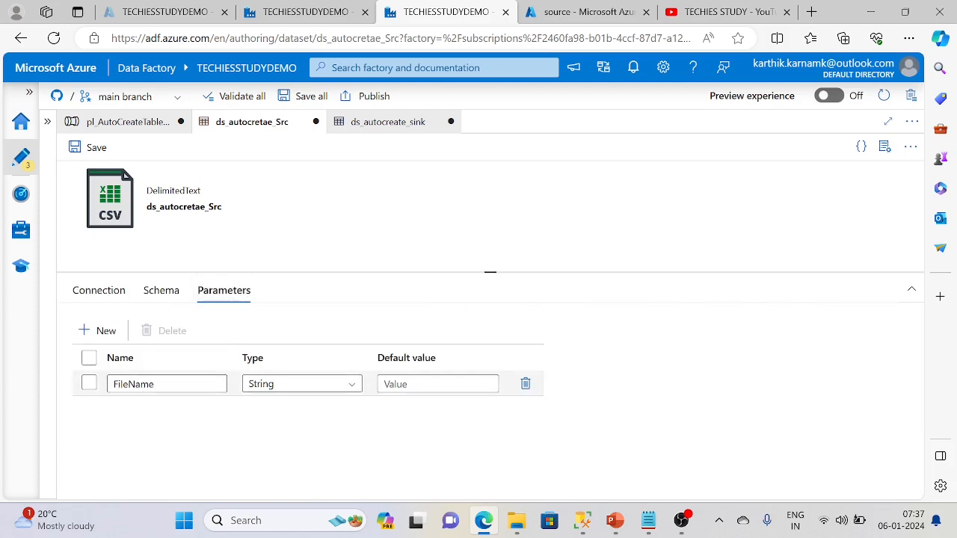
left_click(127, 122)
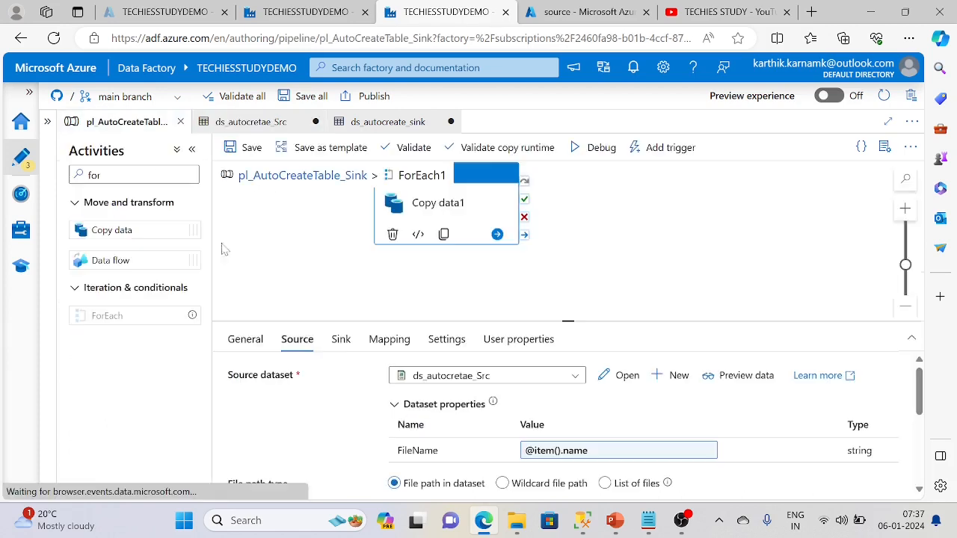
- Review the remaining Copy data1 source settings and the CSV files in the source container in the Azure portal
scroll(322, 434, "down", 1)
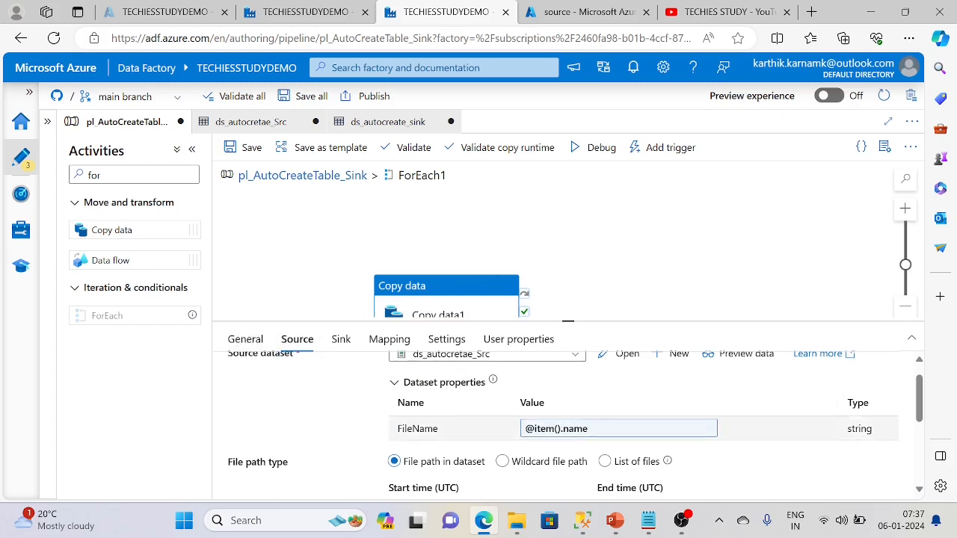
scroll(449, 434, "down", 1)
scroll(387, 430, "down", 1)
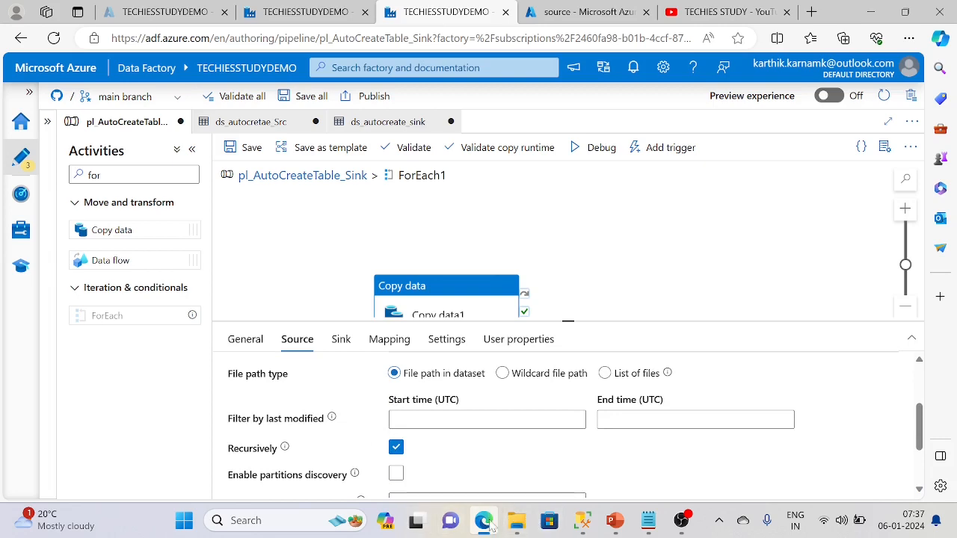
left_click(568, 12)
left_click_drag(336, 398, 259, 297)
left_click(290, 435)
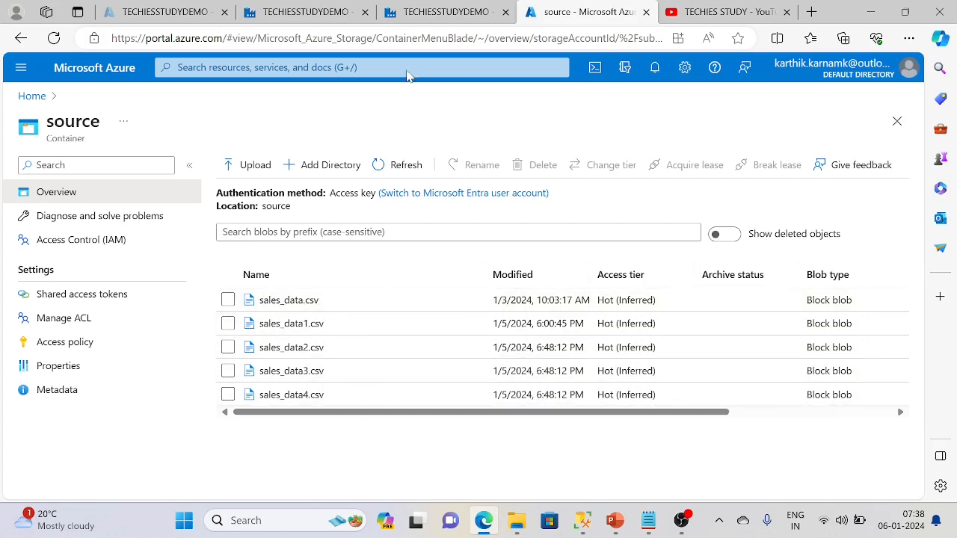
- Back in Data Factory, validate the pipeline, read the Copy data1 validation output and close it
left_click(426, 13)
left_click(414, 148)
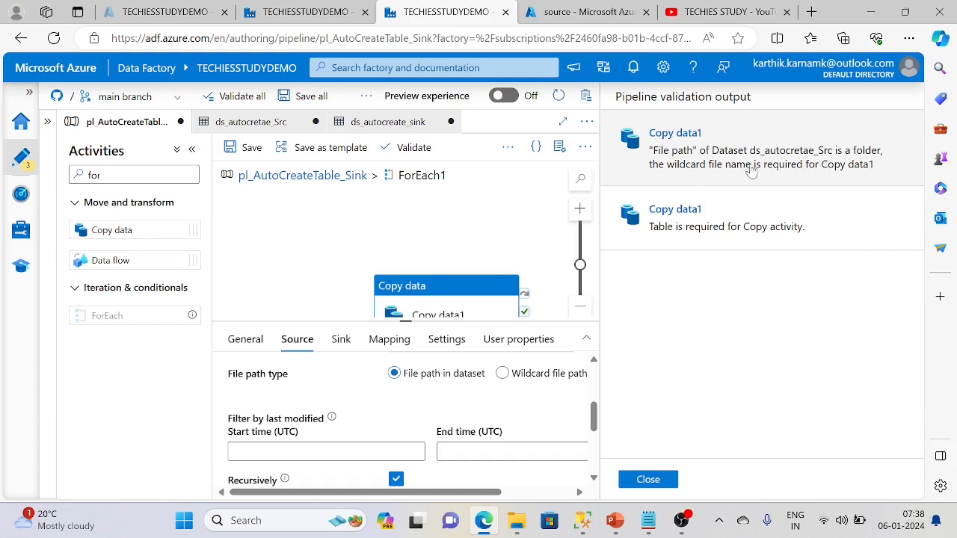
left_click(743, 239)
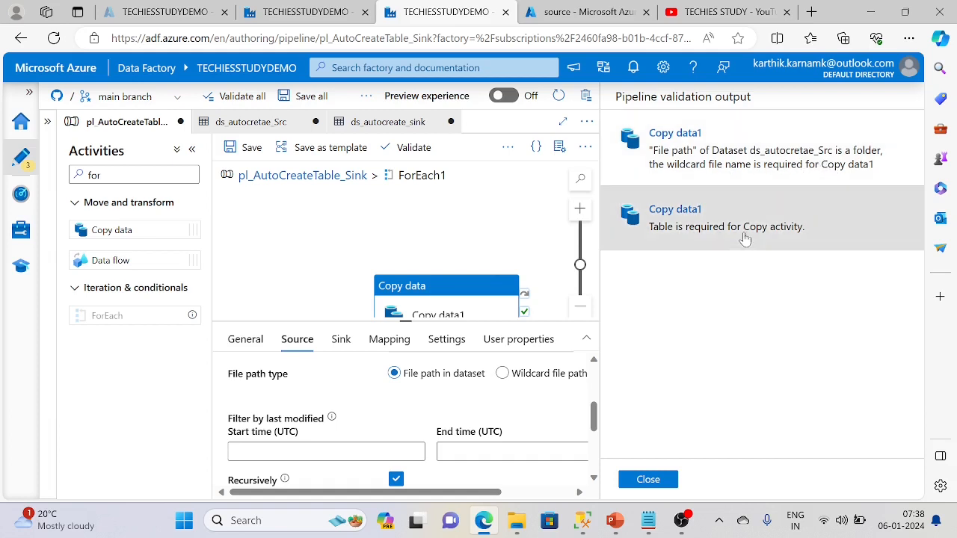
left_click(648, 480)
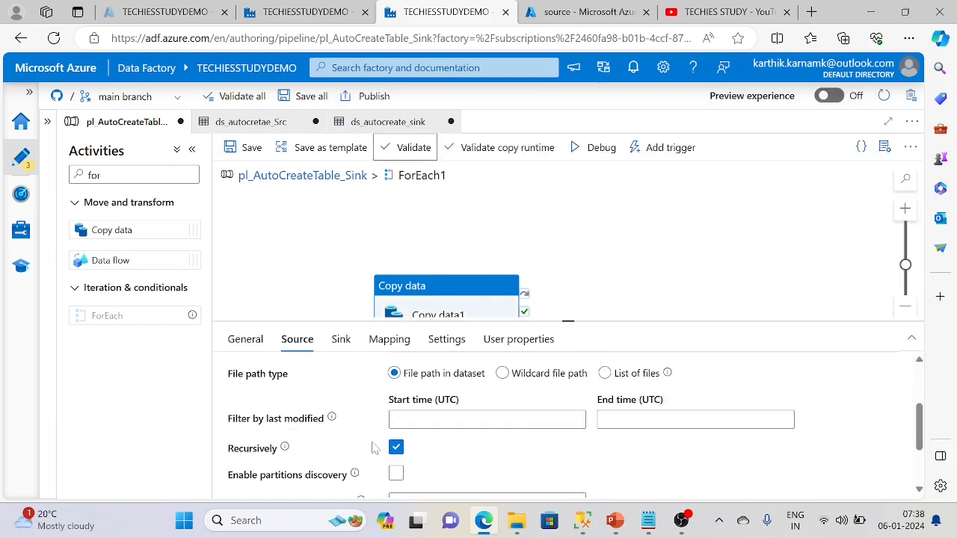
- Recheck the Copy data1 general and source settings, including the dynamic expression of the FileName property
left_click(252, 341)
scroll(322, 422, "down", 3)
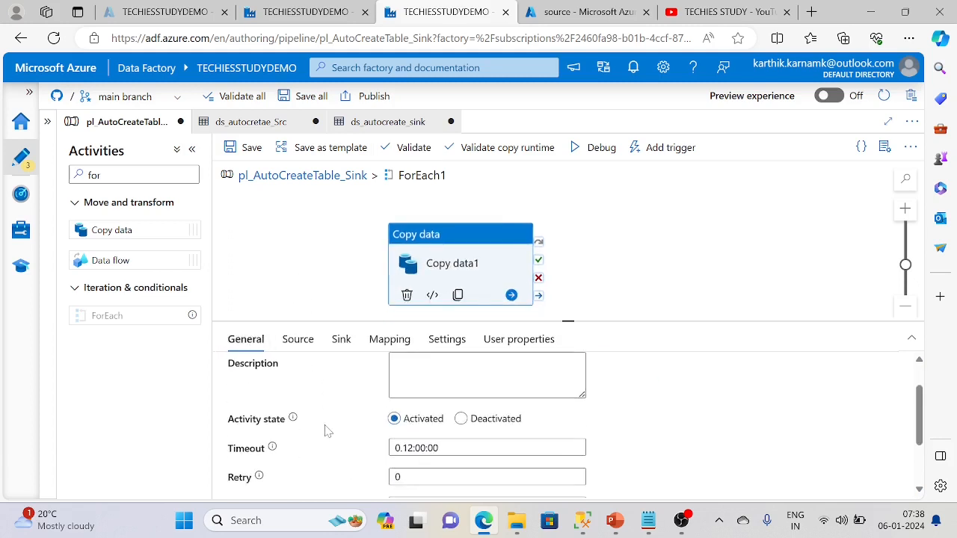
left_click(298, 340)
scroll(336, 419, "down", 3)
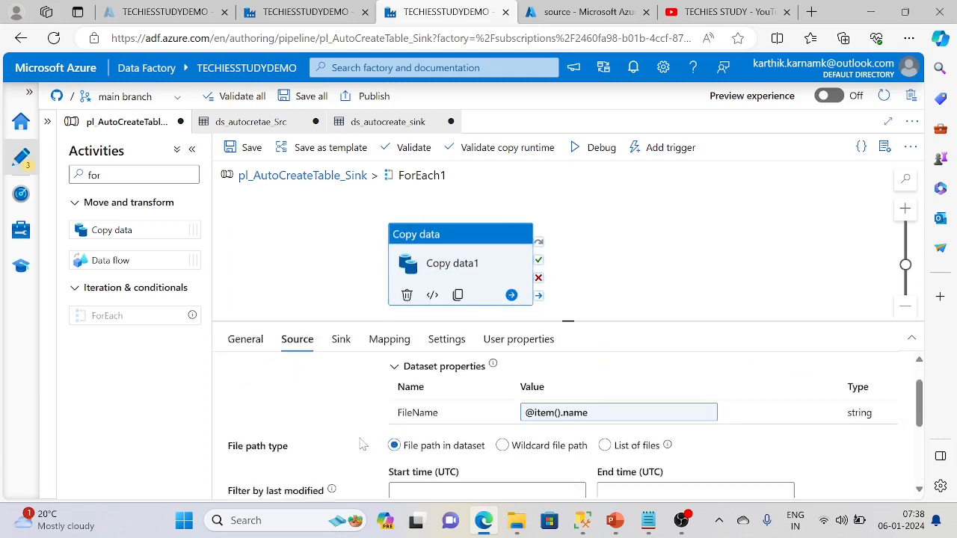
scroll(360, 444, "down", 2)
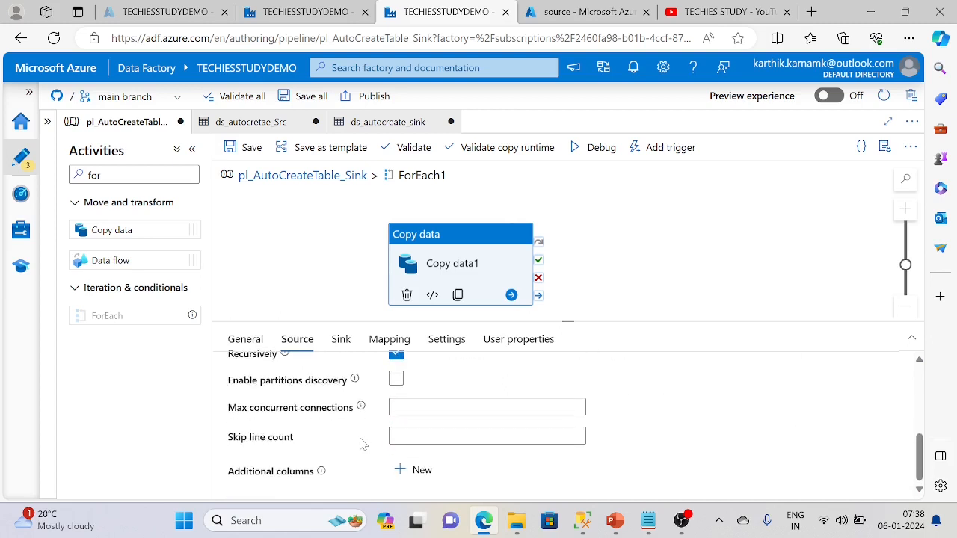
scroll(358, 444, "up", 5)
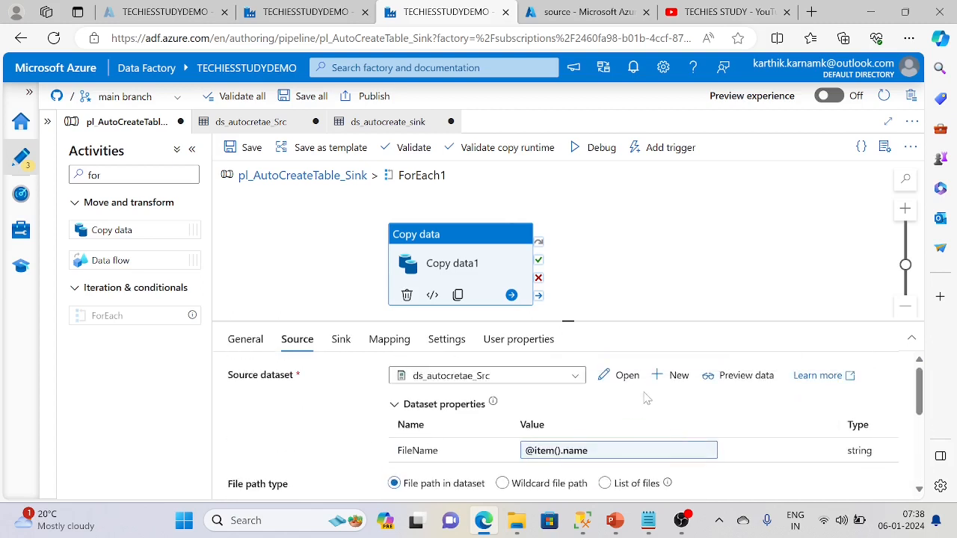
left_click(604, 452)
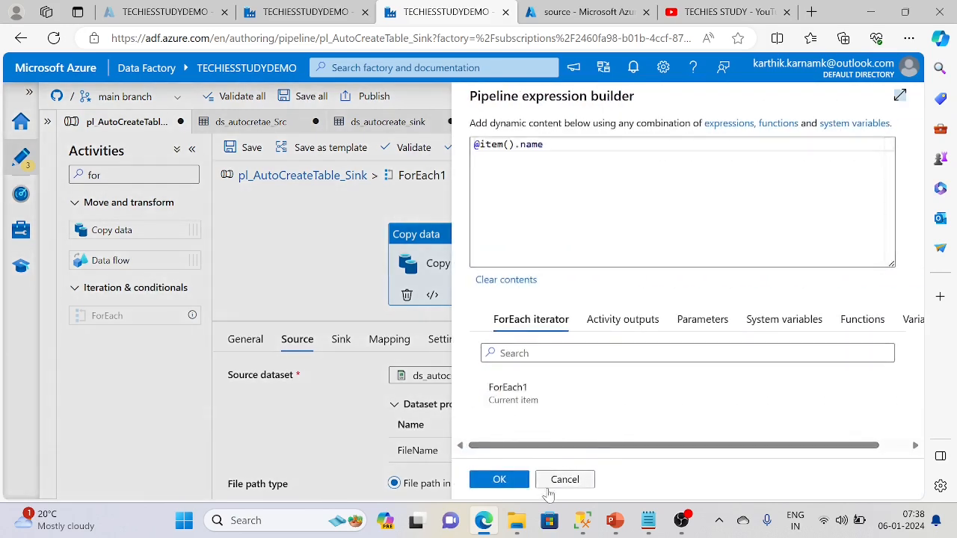
left_click(500, 480)
- Review the Copy data1 sink settings, including the TableName dataset property and the write behavior
left_click(341, 341)
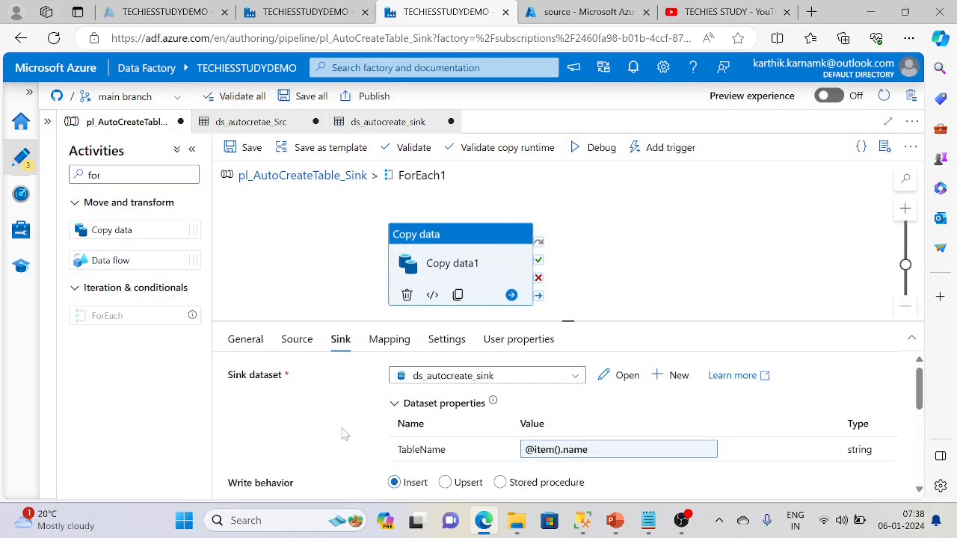
scroll(344, 433, "down", 2)
scroll(341, 441, "down", 2)
scroll(341, 449, "up", 3)
scroll(341, 449, "up", 2)
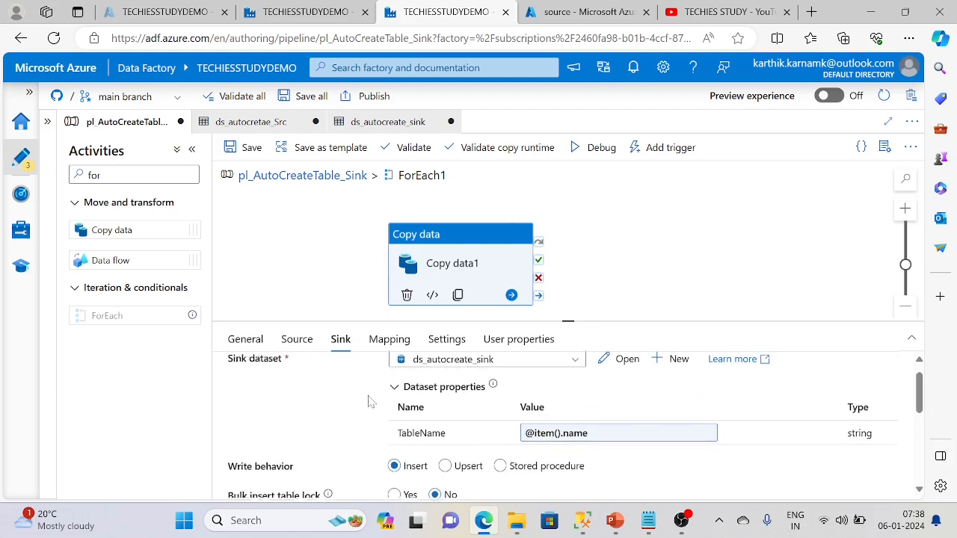
left_click(602, 374)
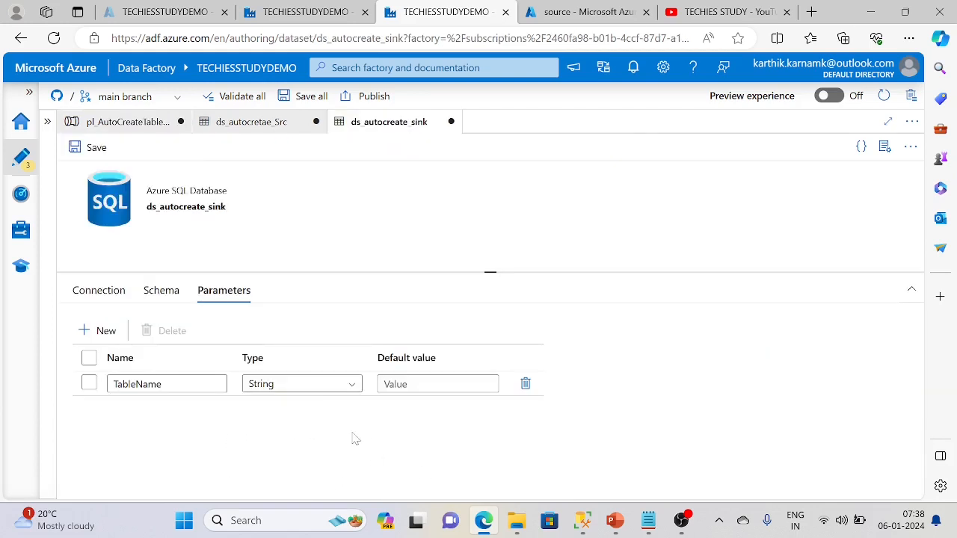
left_click(430, 384)
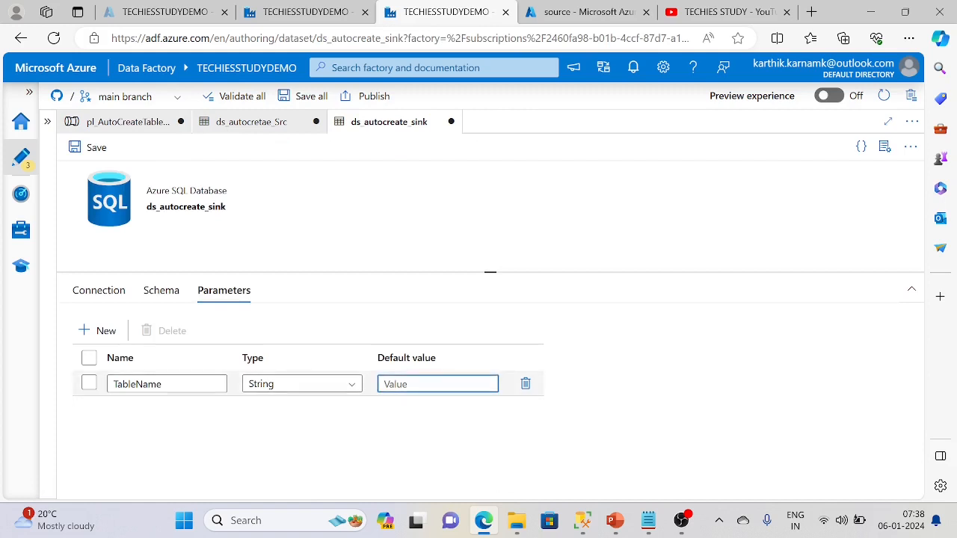
left_click(120, 300)
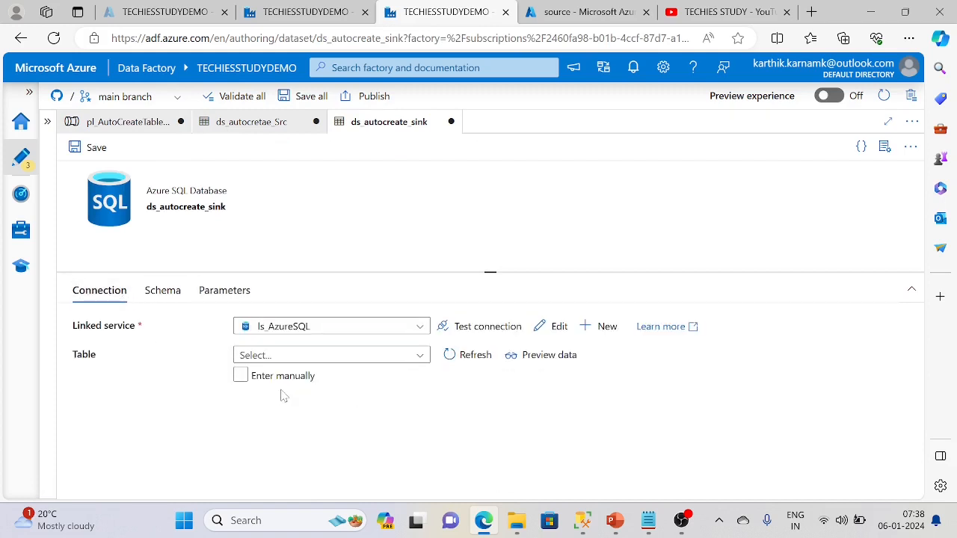
left_click(240, 376)
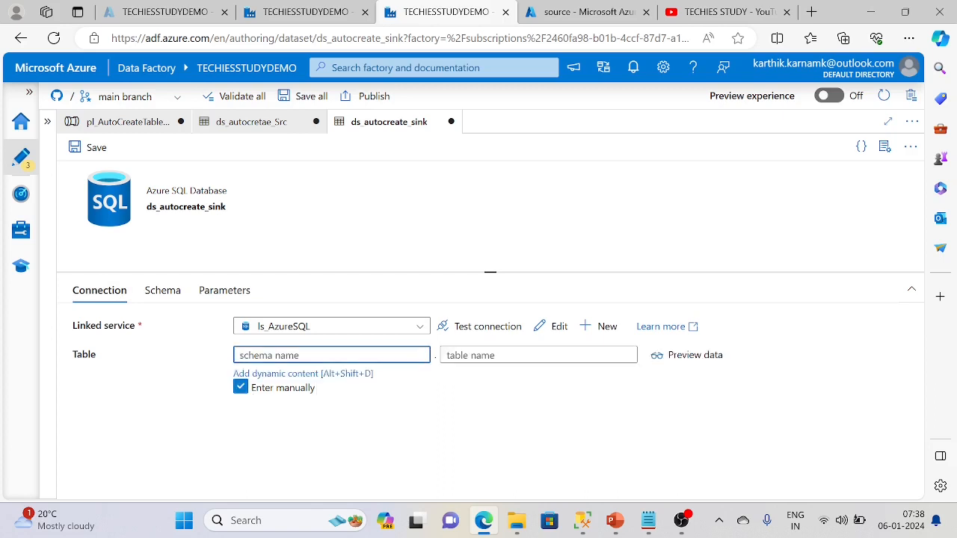
type("dbo")
key("Tab")
left_click(496, 381)
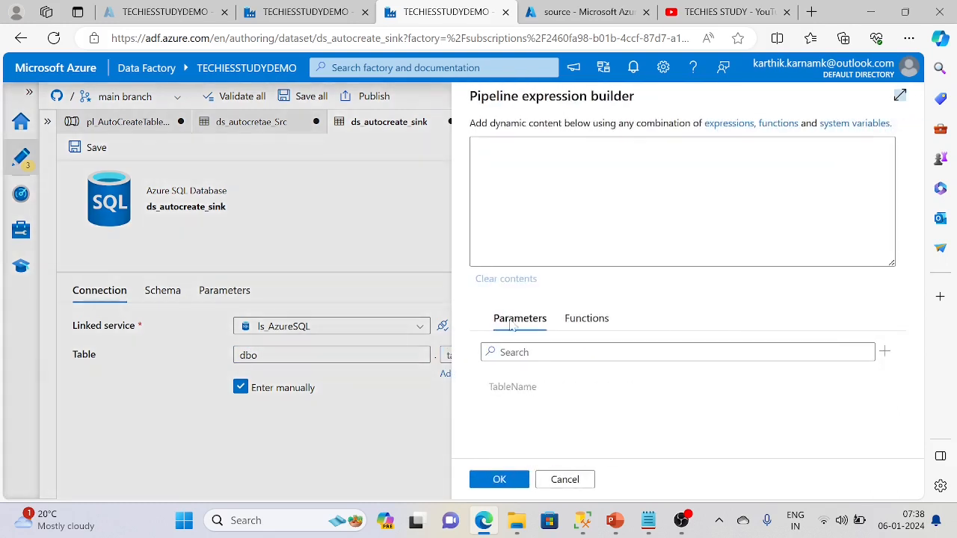
left_click(513, 388)
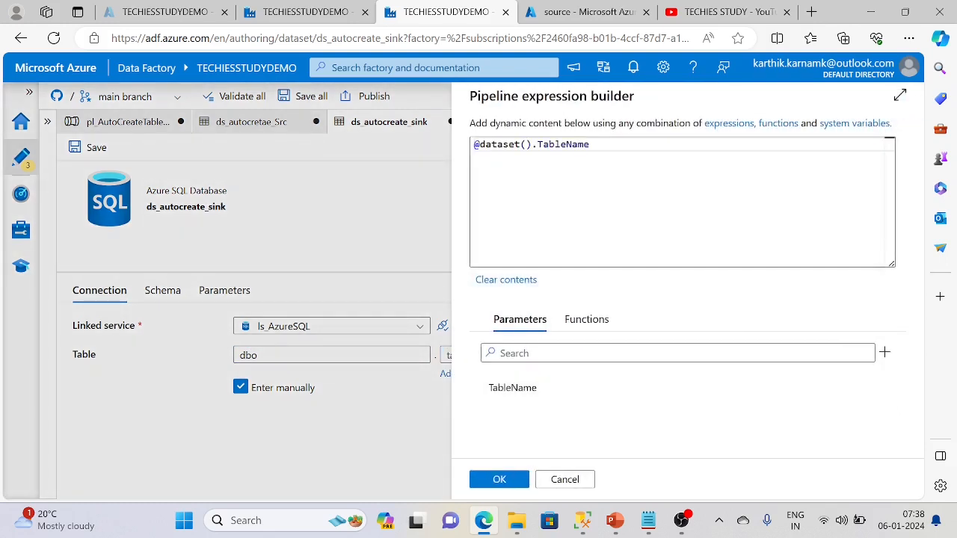
left_click(499, 479)
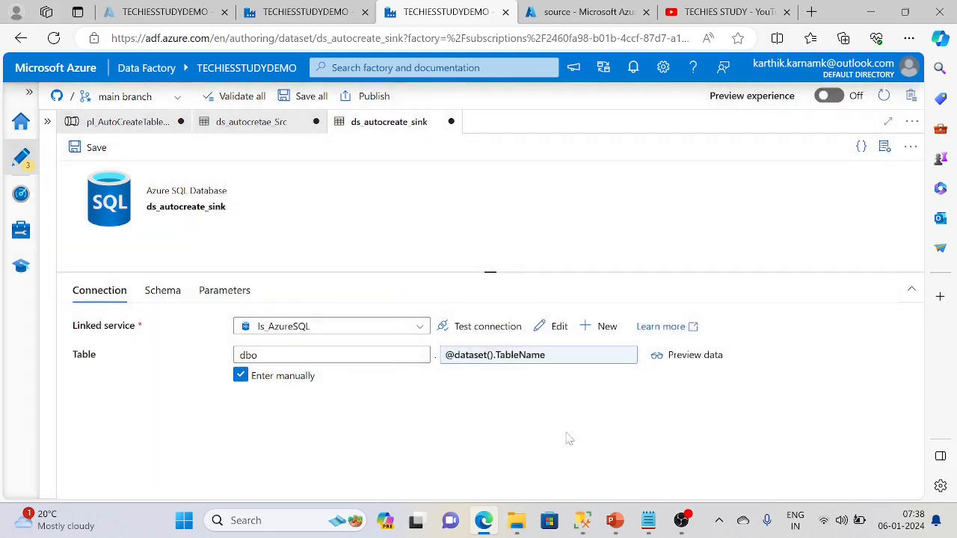
- Return to the pl_AutoCreateTable_Sink pipeline, validate it, then read and close the validation output
left_click(120, 122)
left_click(413, 147)
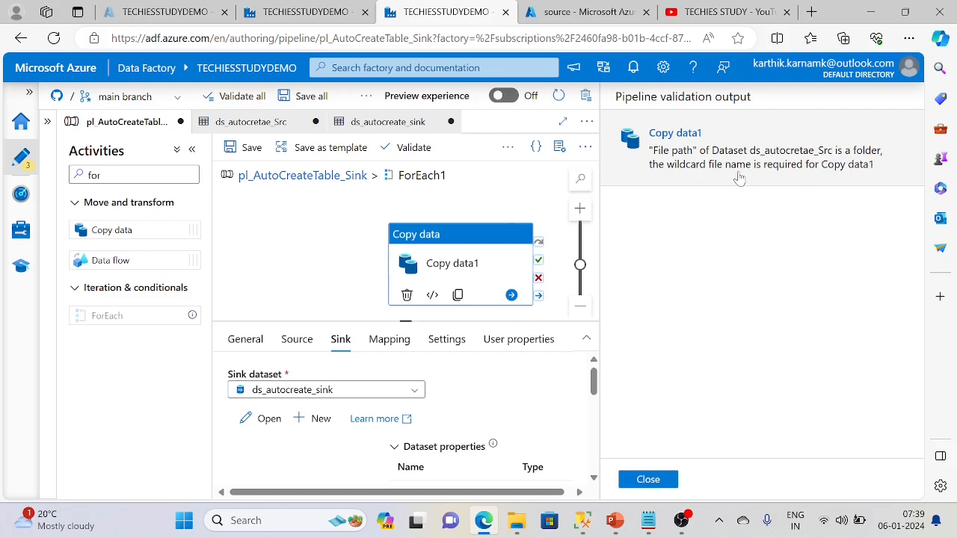
left_click(647, 479)
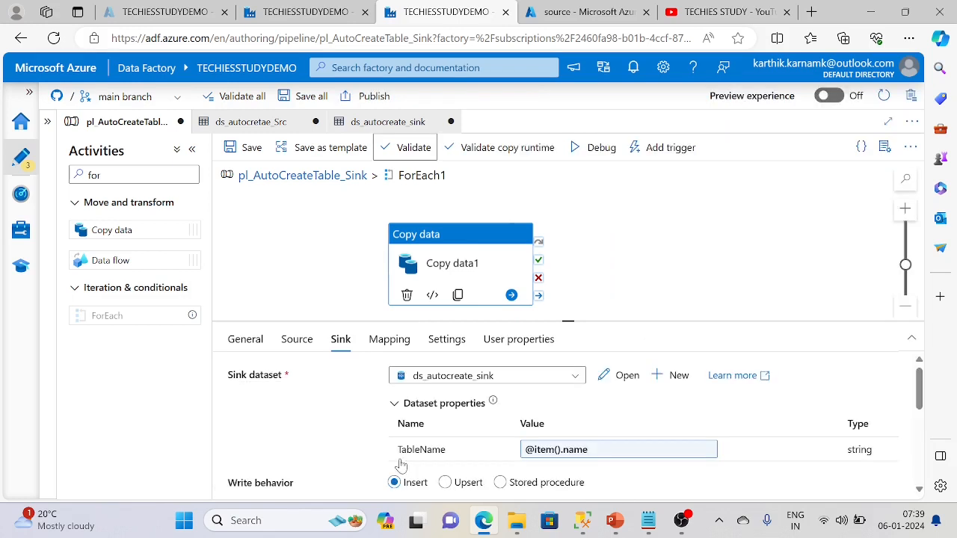
left_click(303, 341)
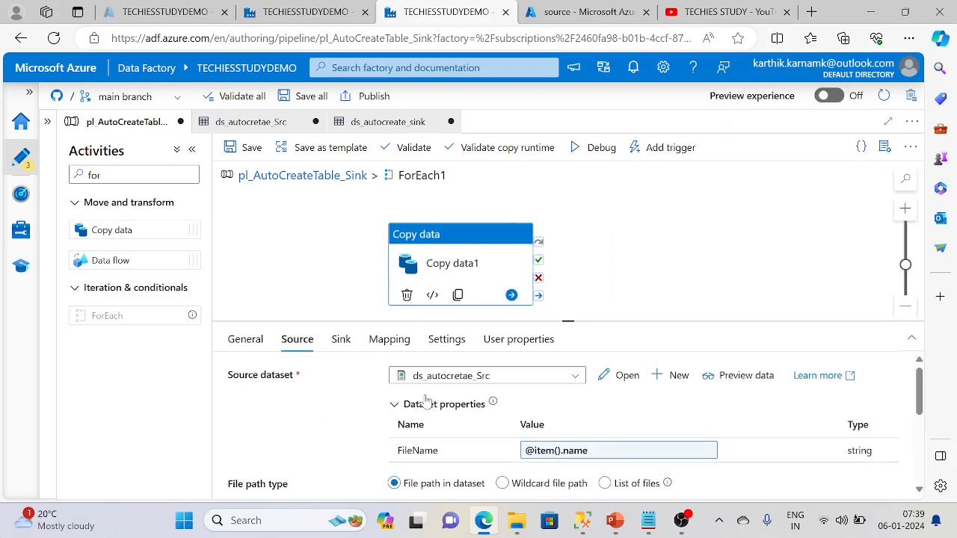
left_click(617, 382)
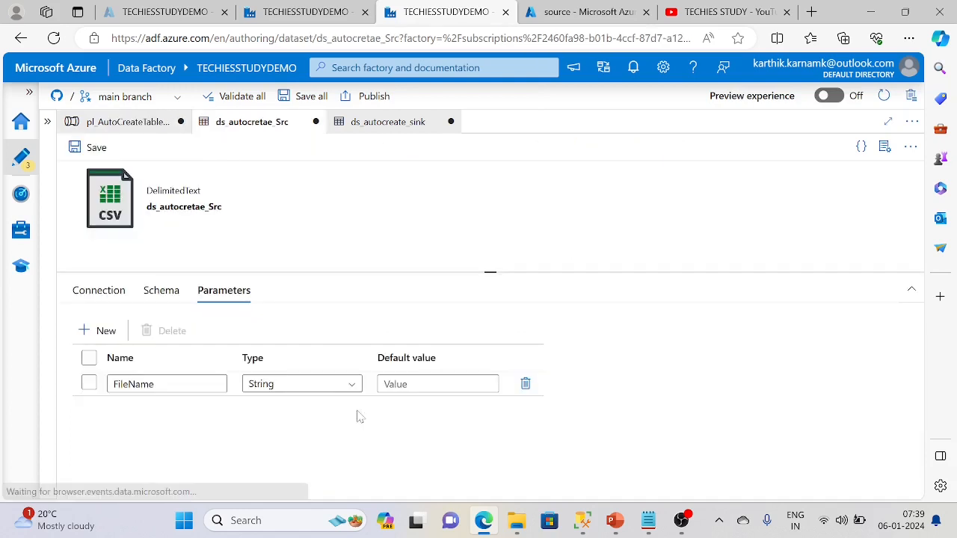
left_click(99, 291)
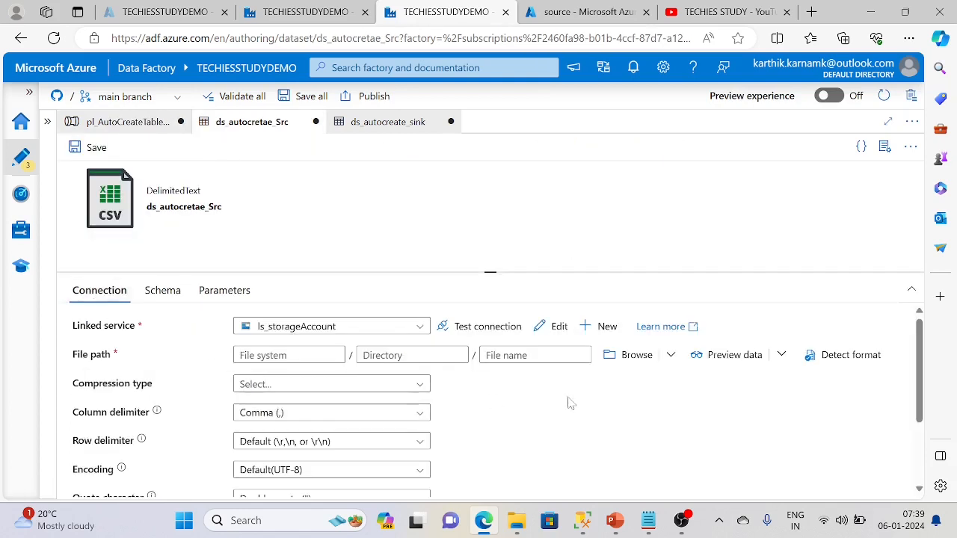
left_click(534, 356)
left_click(522, 374)
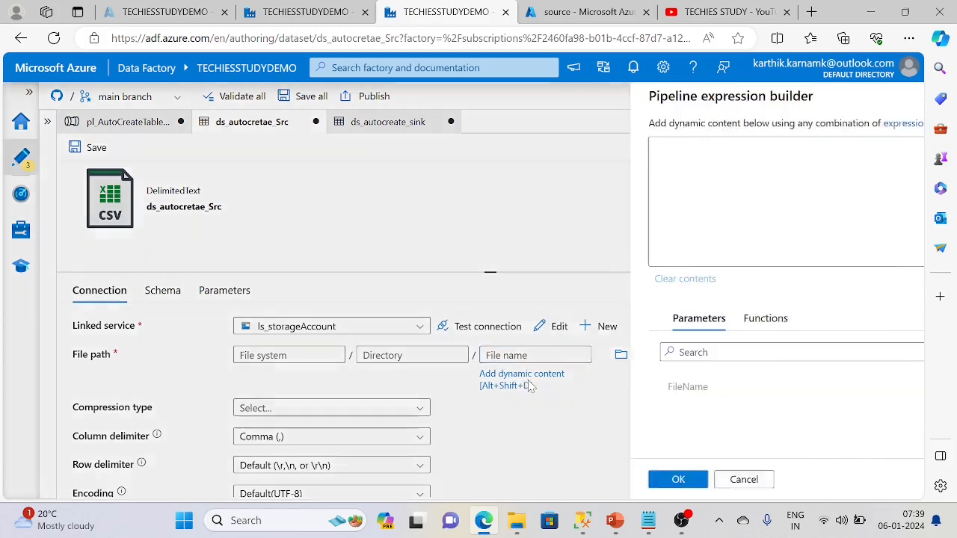
left_click(524, 387)
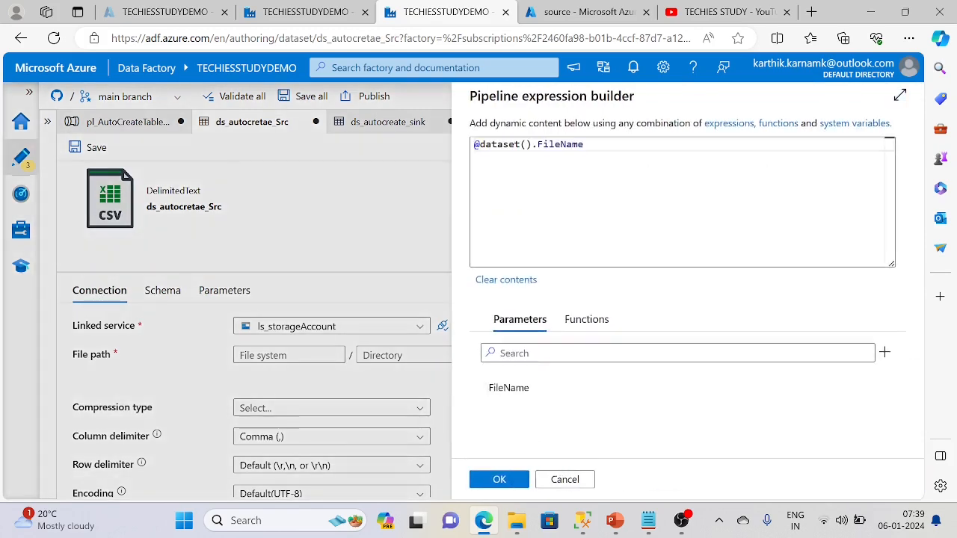
left_click(498, 482)
- Validate the pipeline again with the updated source dataset, close the validation output and start a debug run
left_click(127, 127)
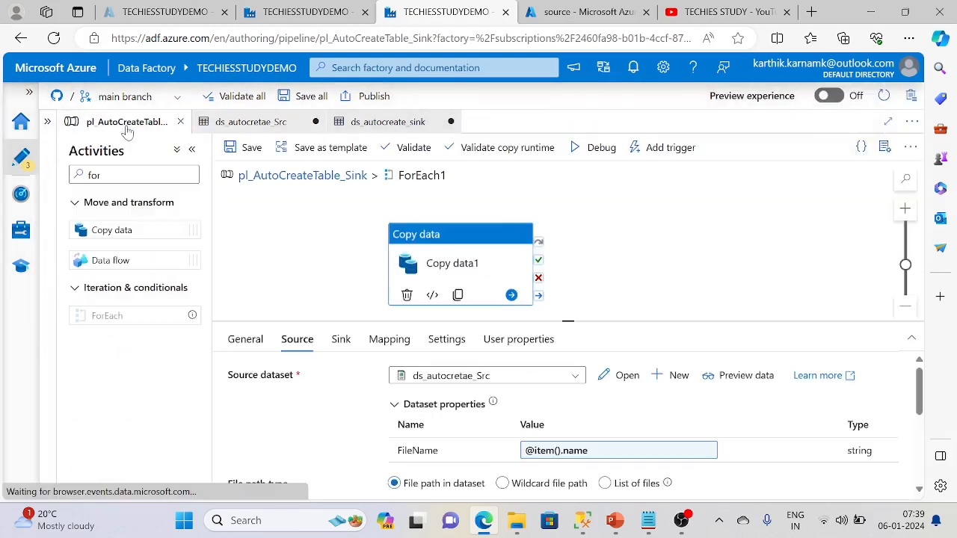
left_click(413, 147)
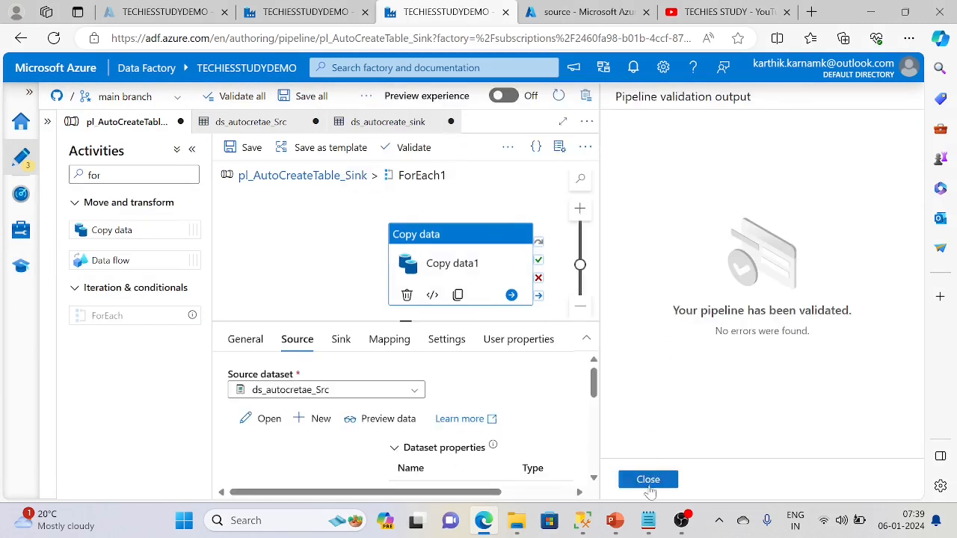
left_click(647, 480)
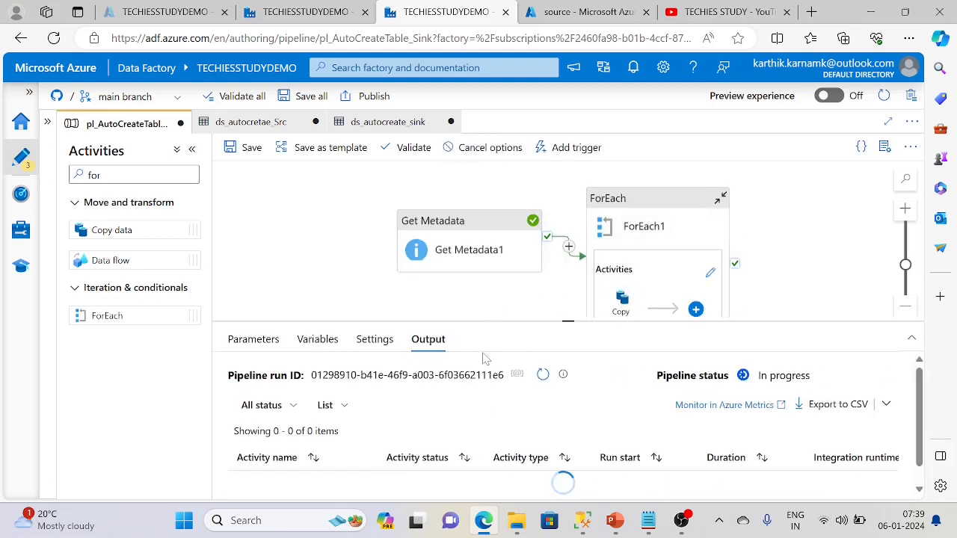
- Enlarge the debug output area, review the activity runs and check the item count in the ForEach1 input
left_click_drag(568, 329, 571, 234)
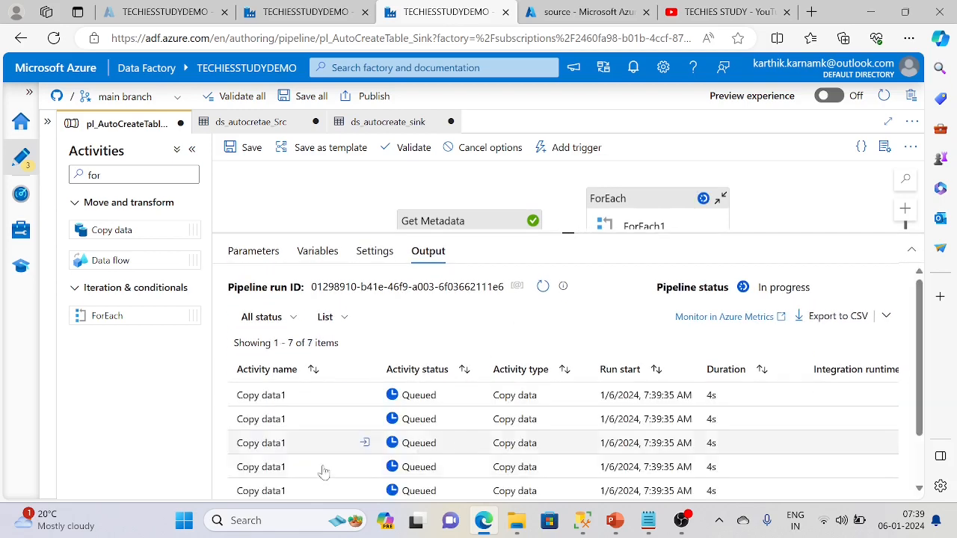
scroll(329, 464, "down", 1)
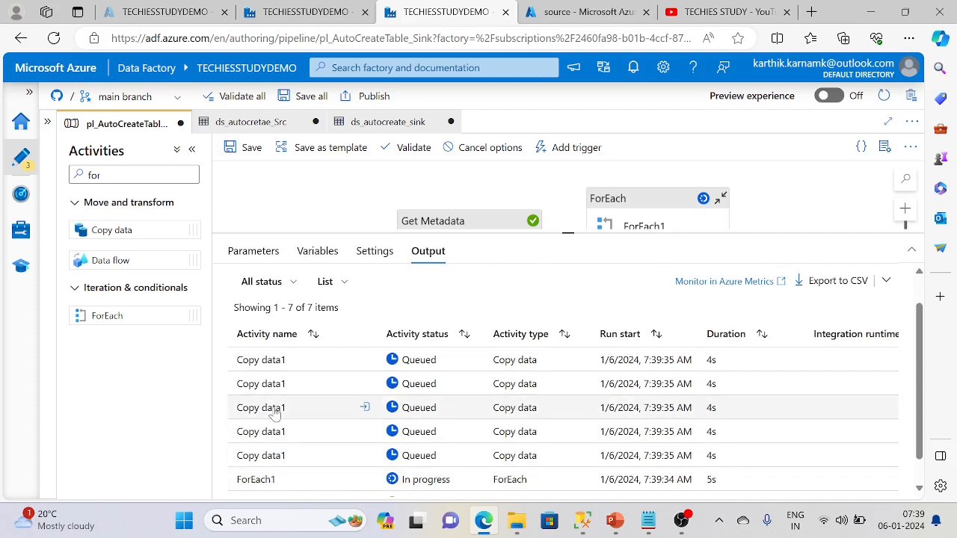
scroll(351, 467, "down", 1)
left_click(365, 451)
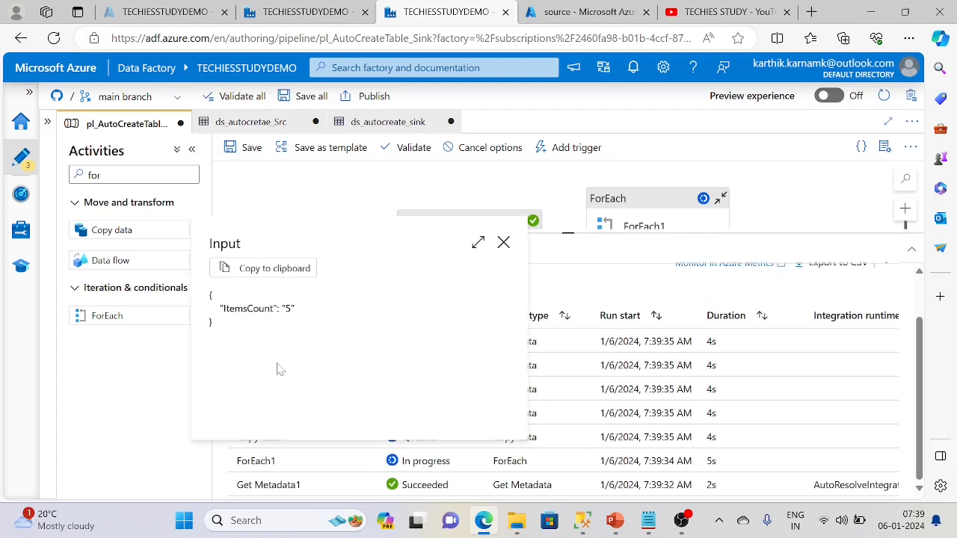
left_click_drag(296, 314, 240, 300)
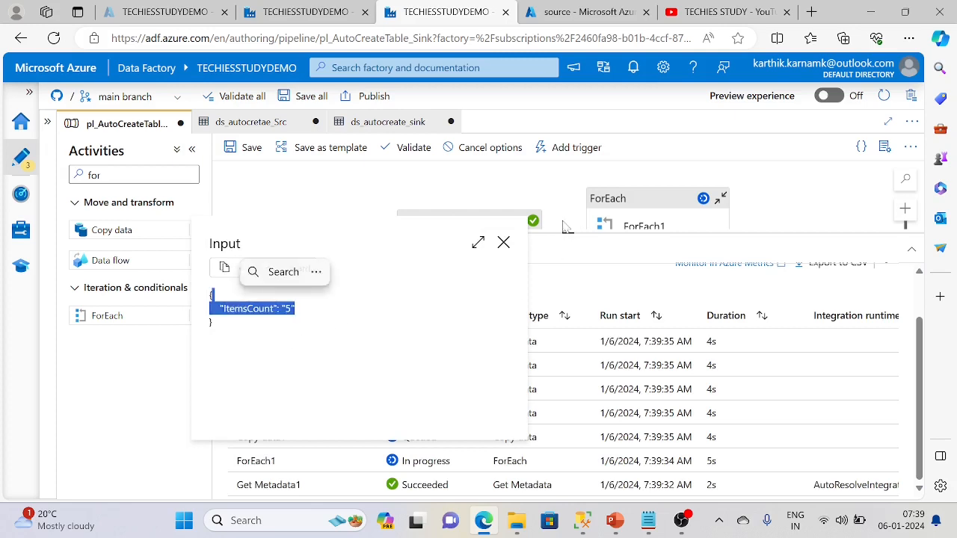
left_click(504, 242)
left_click(504, 243)
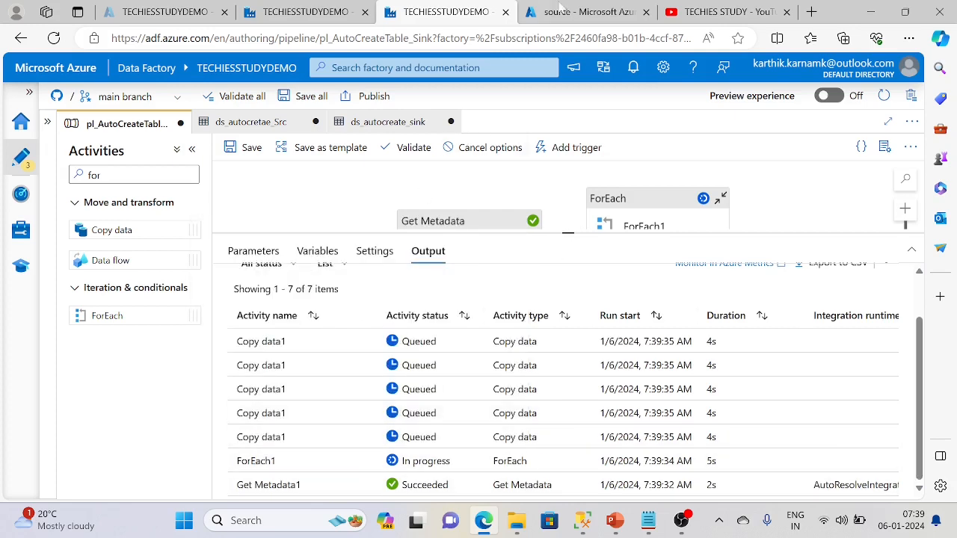
- Check the CSV files in the source container in the Azure portal against the ForEach item count
left_click(580, 12)
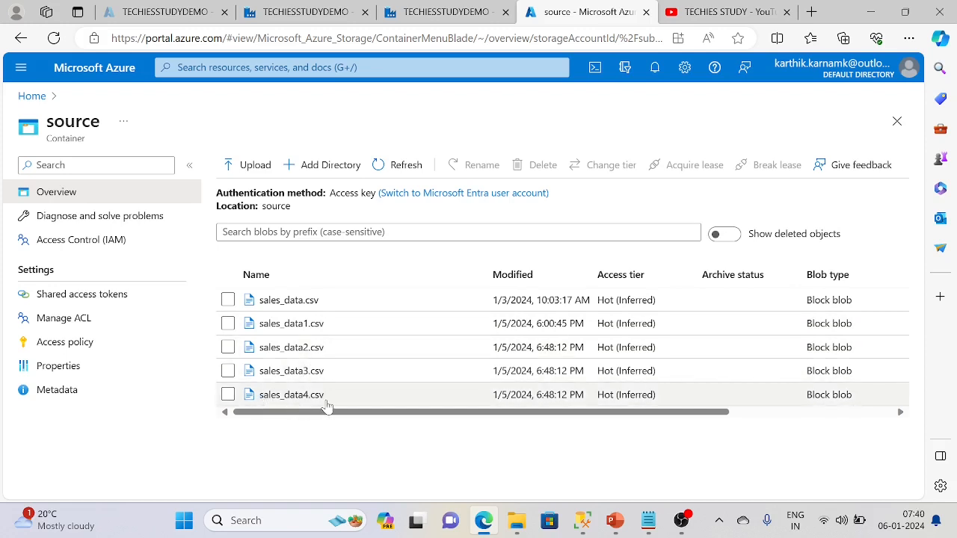
left_click_drag(324, 394, 260, 300)
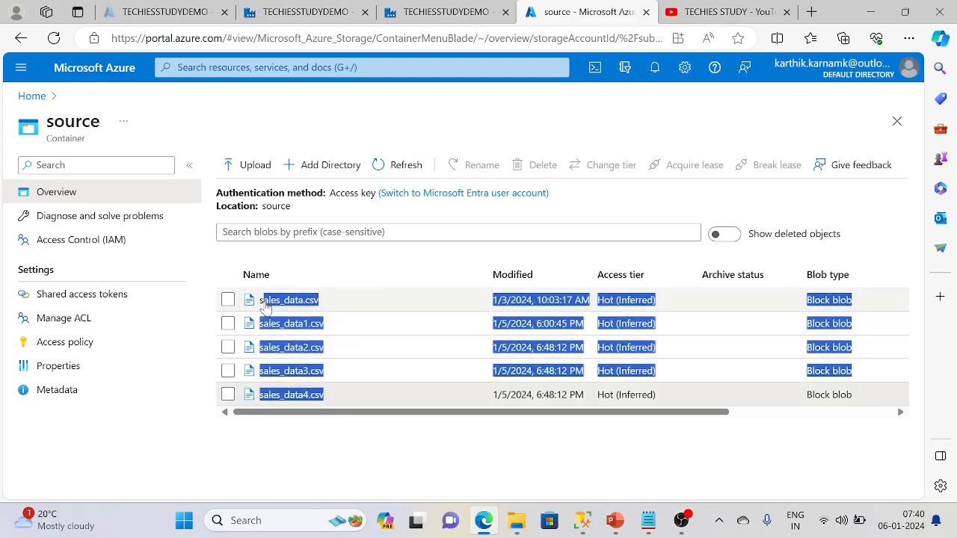
mouse_move(561, 530)
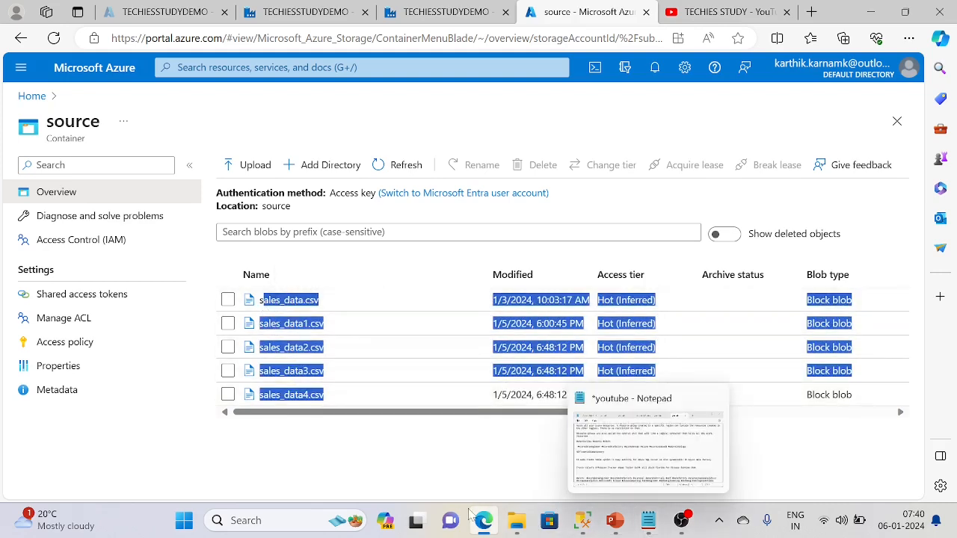
- Back in Data Factory, read the error details of the first Copy data1 run in the debug output and close them
left_click(438, 9)
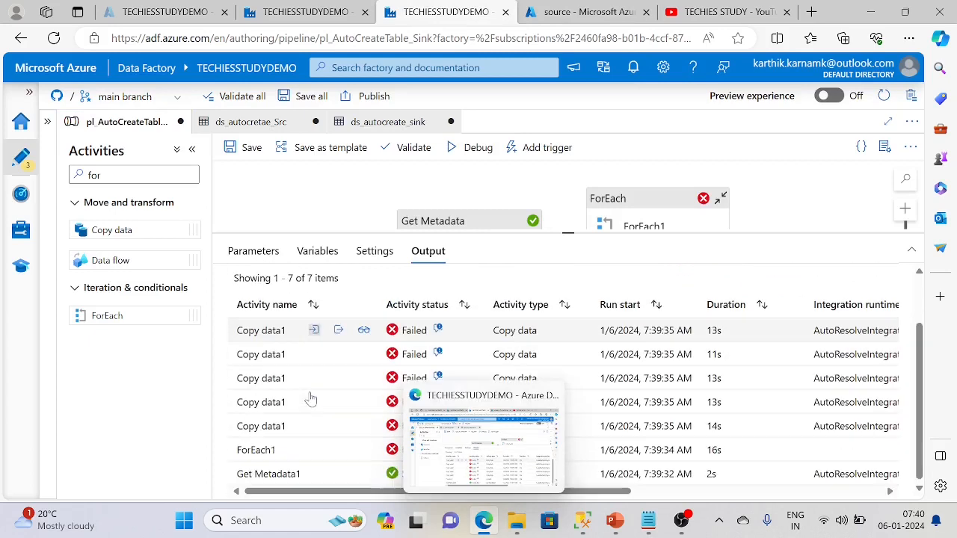
scroll(528, 276, "down", 2)
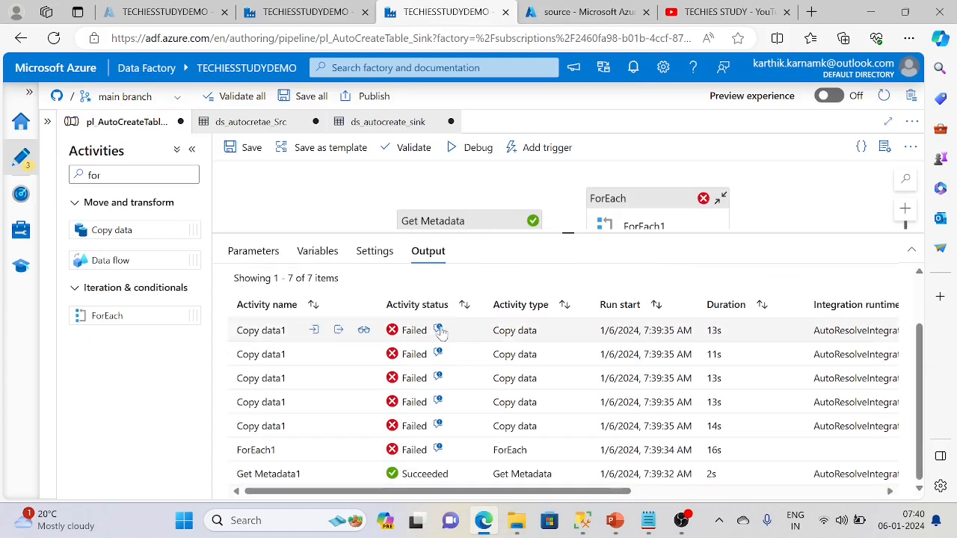
left_click(438, 333)
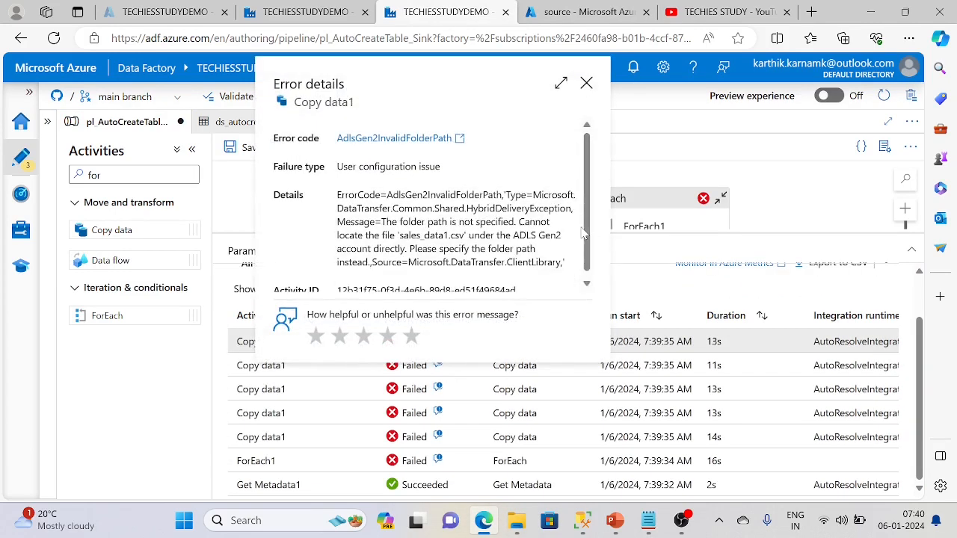
left_click_drag(588, 237, 585, 255)
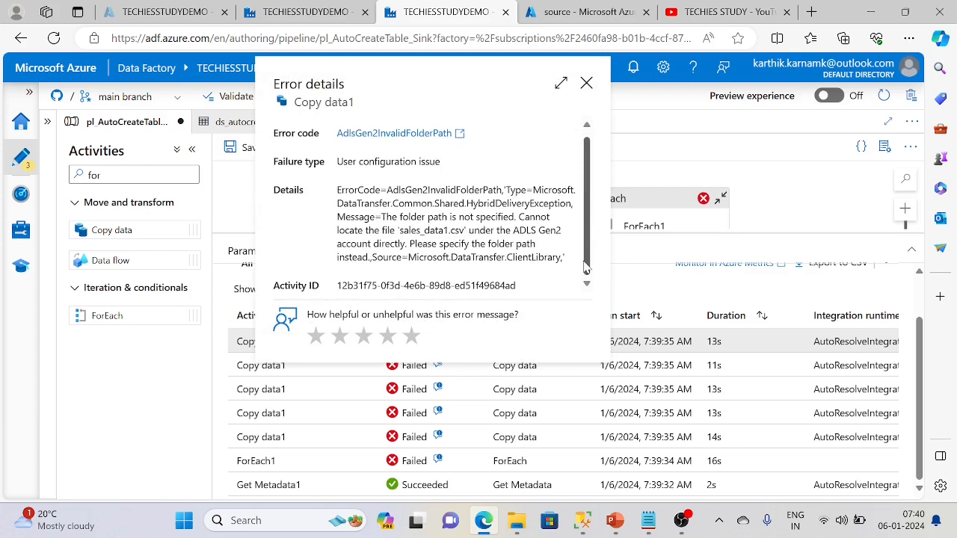
scroll(419, 266, "down", 1)
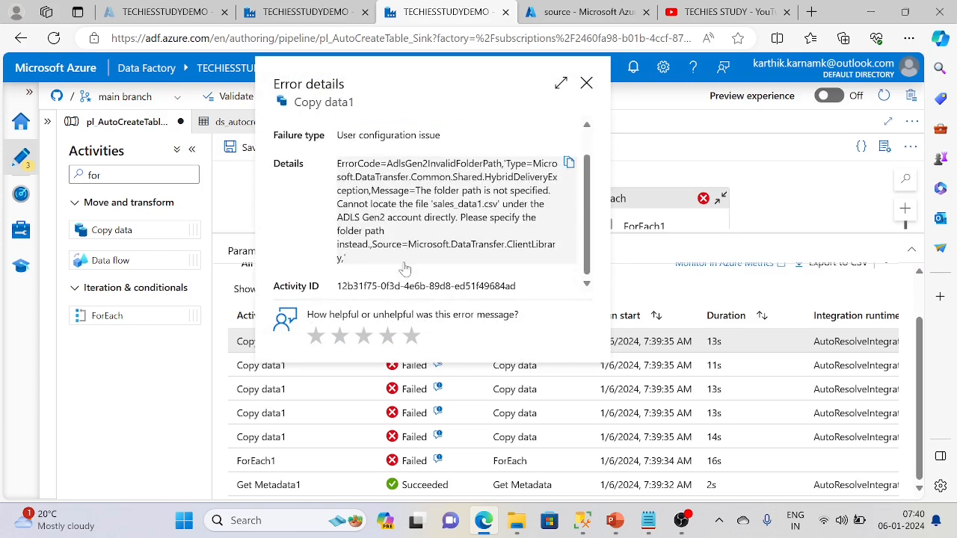
scroll(404, 268, "up", 1)
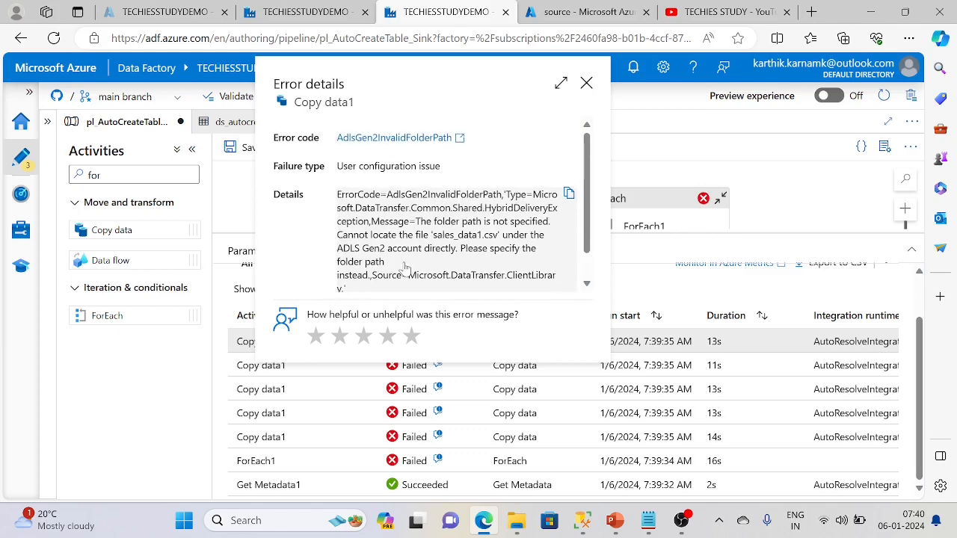
left_click(586, 82)
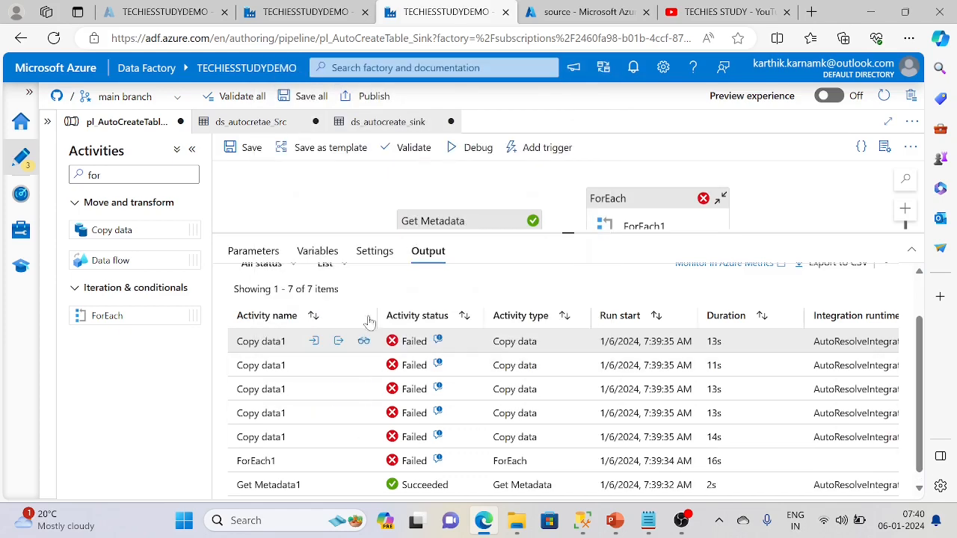
- Go into the ForEach1 activities and open the source dataset ds_autocretae_Src from Copy data1
left_click(628, 214)
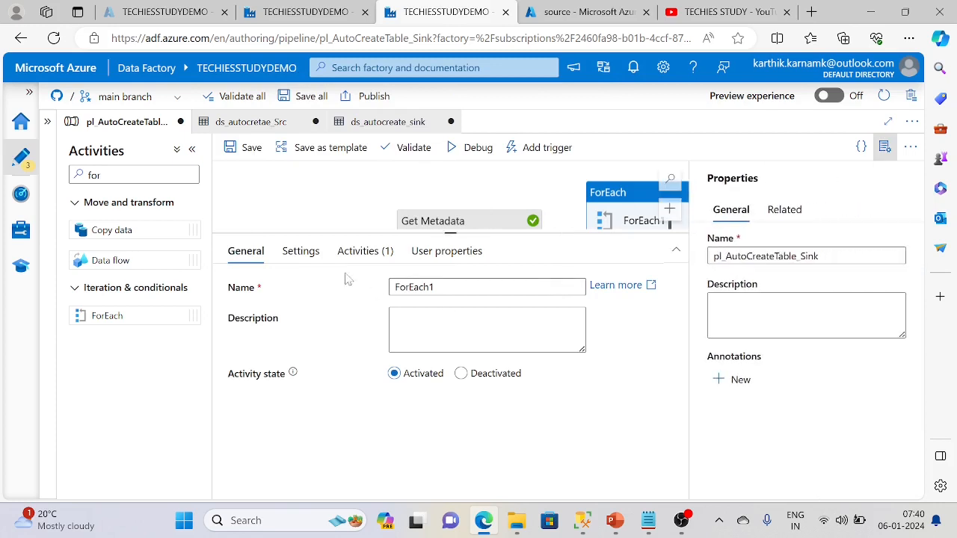
left_click_drag(647, 217, 647, 209)
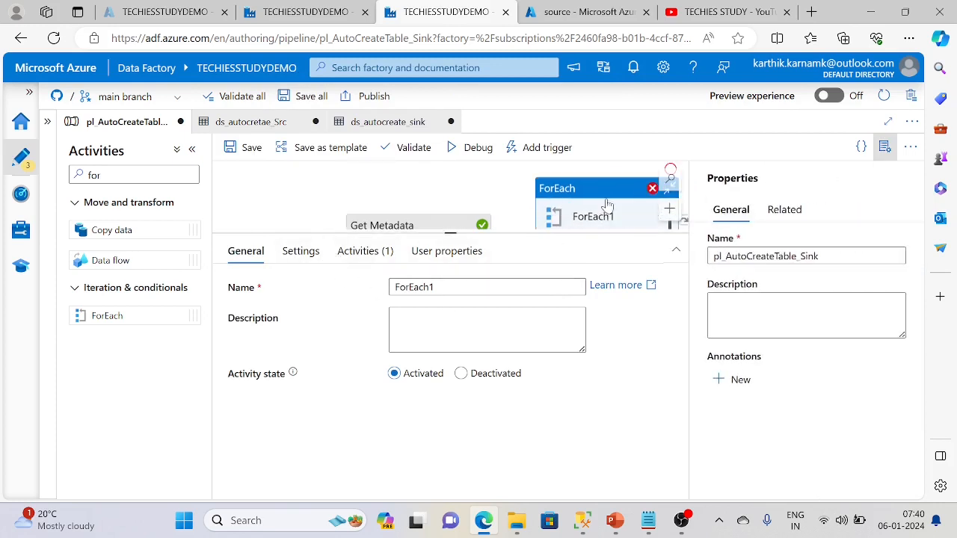
left_click(885, 148)
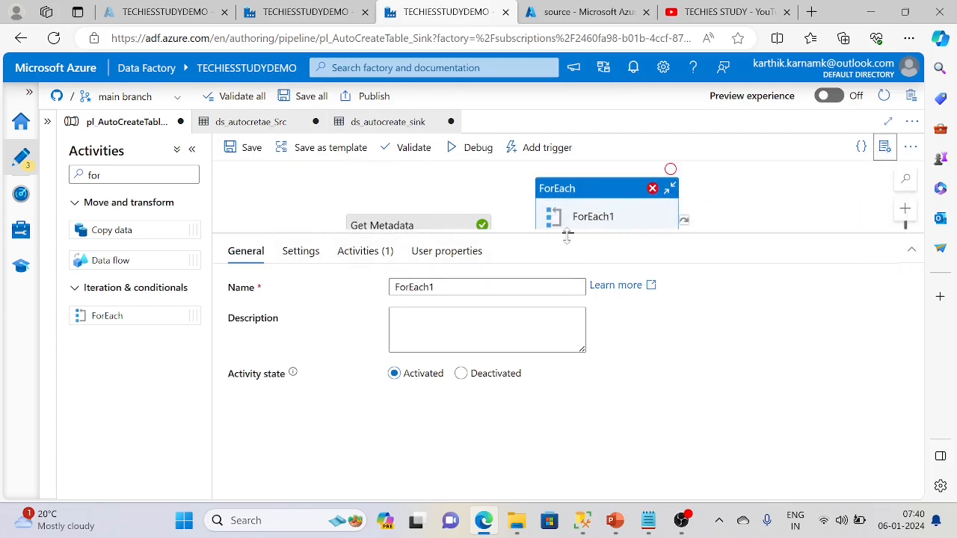
left_click_drag(566, 234, 578, 285)
left_click(659, 263)
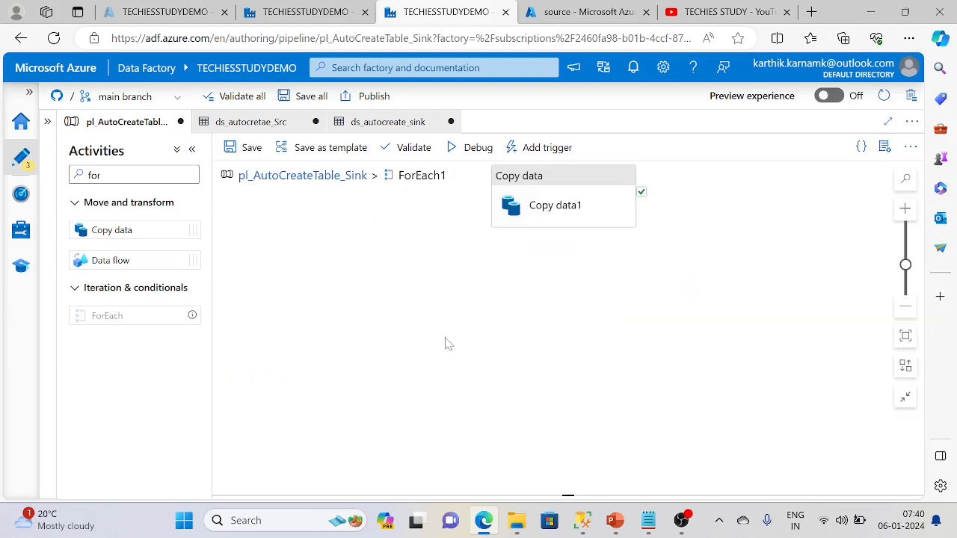
left_click(548, 225)
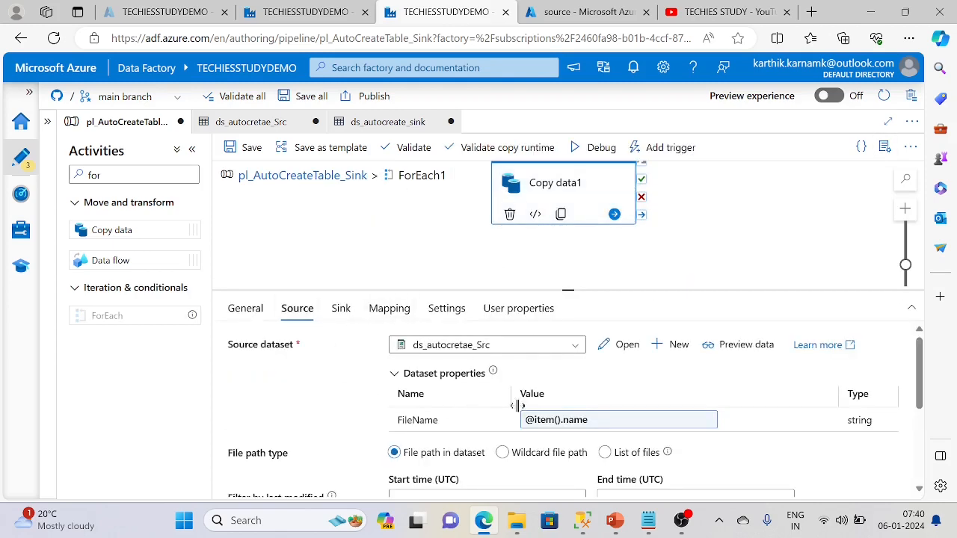
left_click(621, 345)
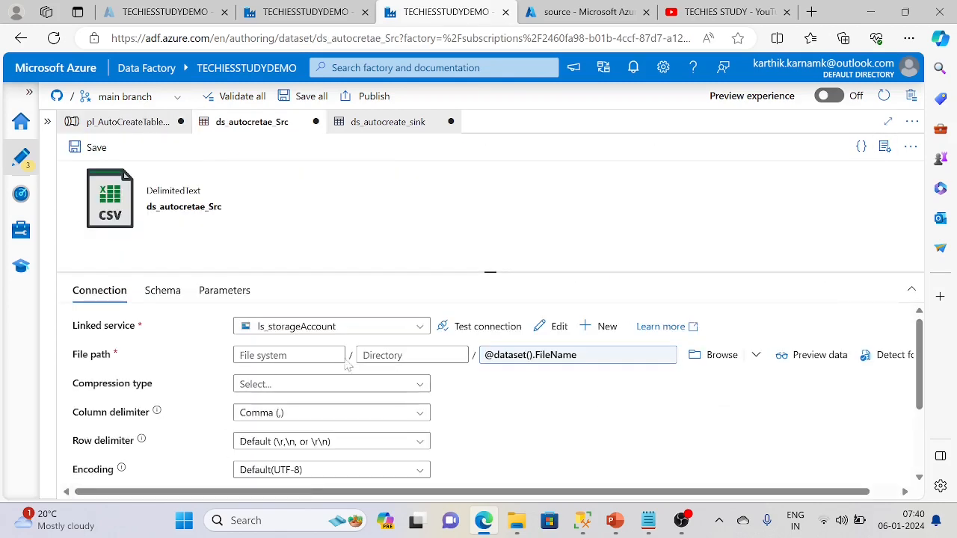
- Set the source dataset's file path container to source by browsing the storage account
left_click(288, 356)
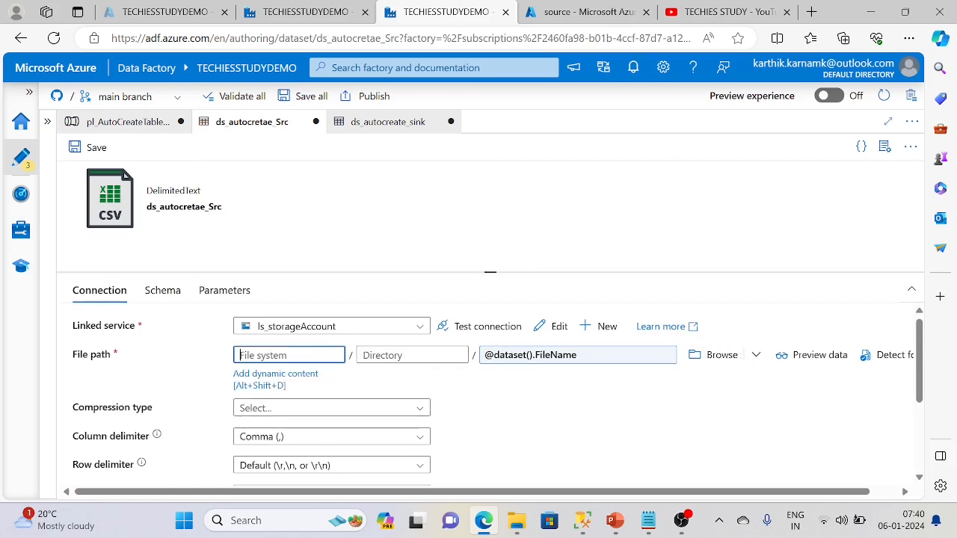
left_click(718, 355)
left_click(509, 178)
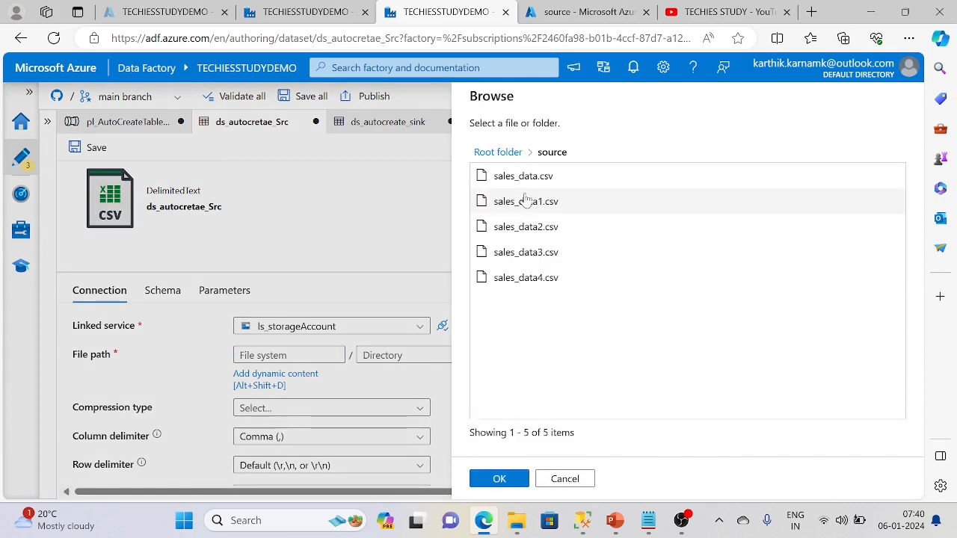
left_click(497, 479)
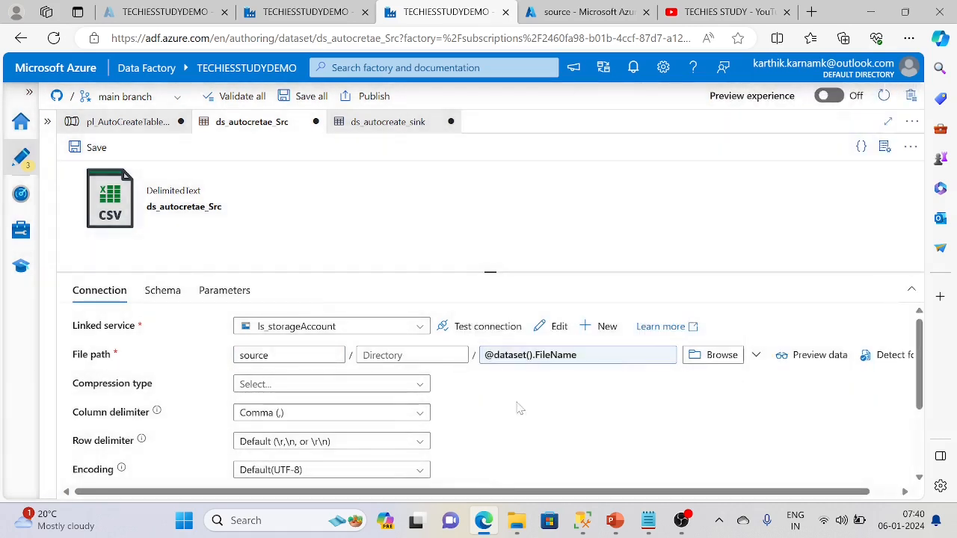
- Return to the pl_AutoCreateTable_Sink pipeline, start a debug run and enlarge the output area to follow its activity runs
left_click(119, 125)
left_click(598, 147)
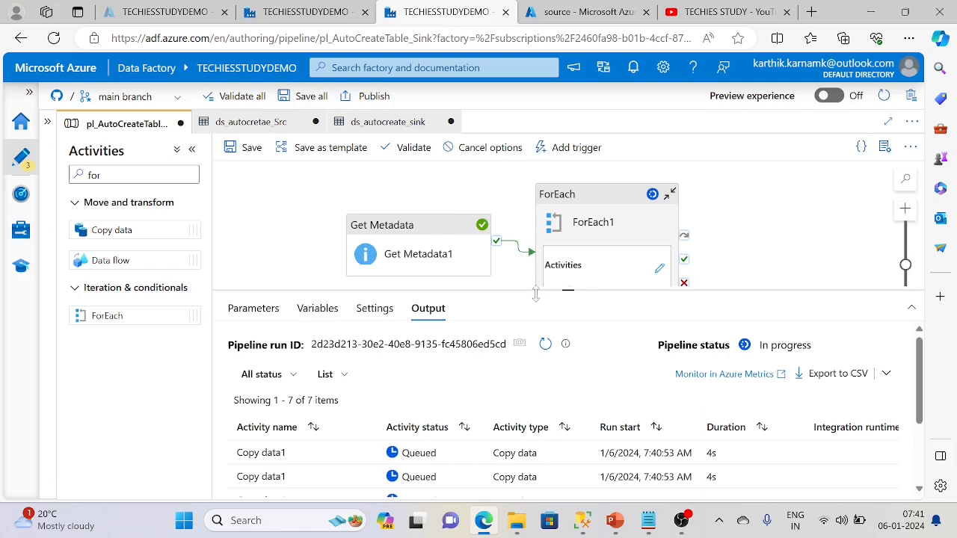
left_click_drag(536, 296, 536, 238)
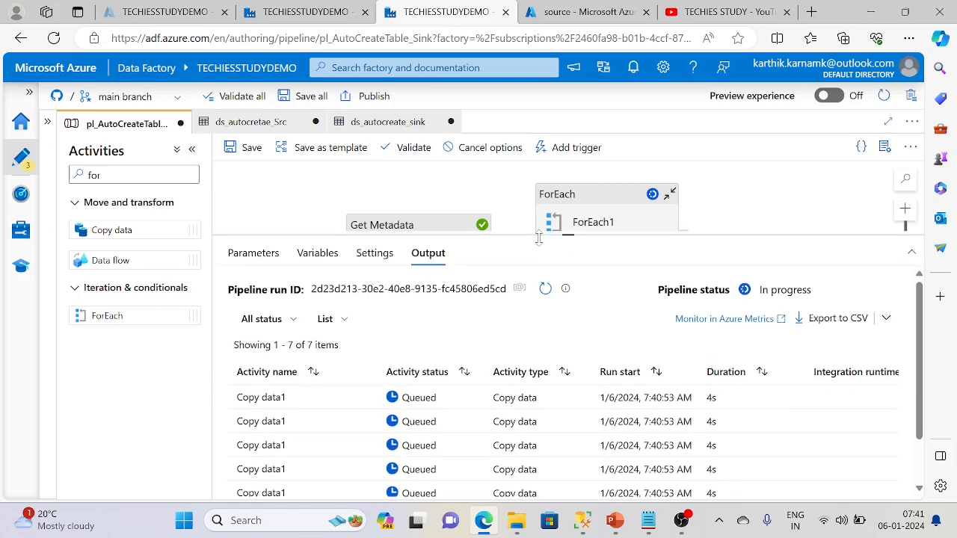
scroll(363, 431, "down", 2)
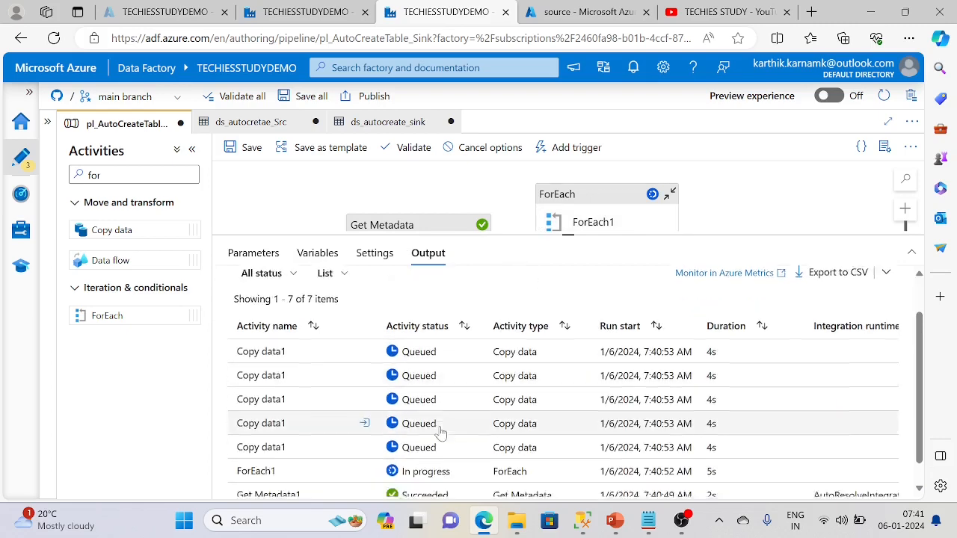
- Check the ForEach1 item count and the input of the last-listed Copy data1 run in the debug output
left_click(365, 449)
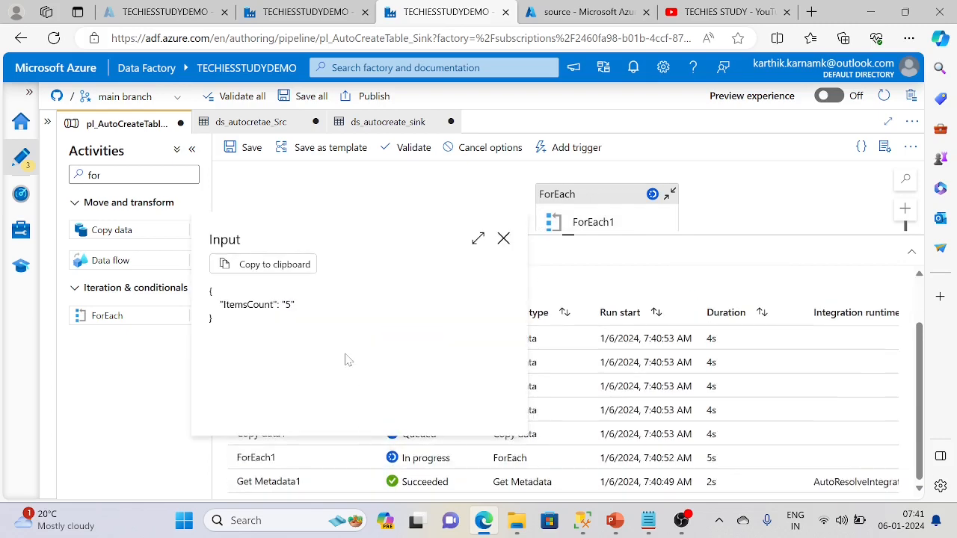
left_click(505, 243)
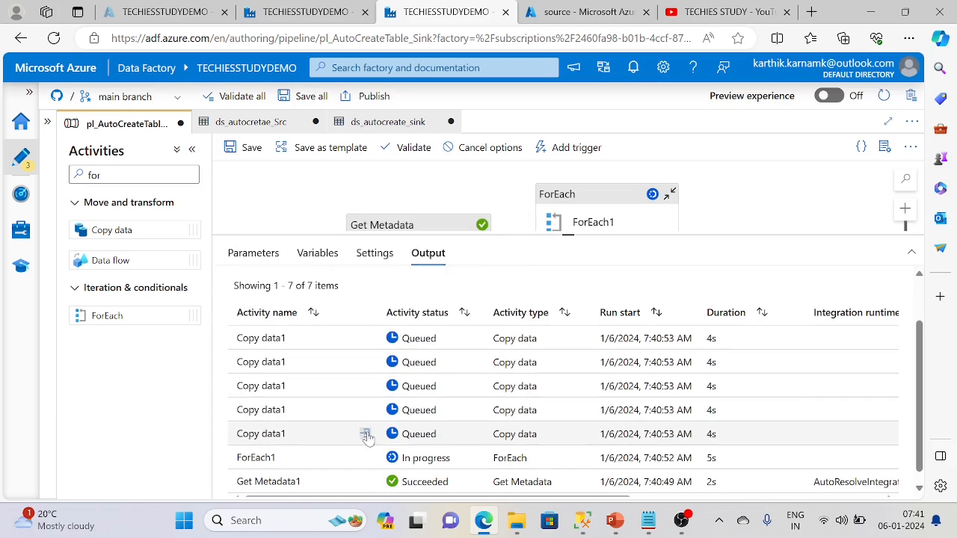
left_click(365, 436)
left_click_drag(505, 303, 505, 283)
left_click(503, 225)
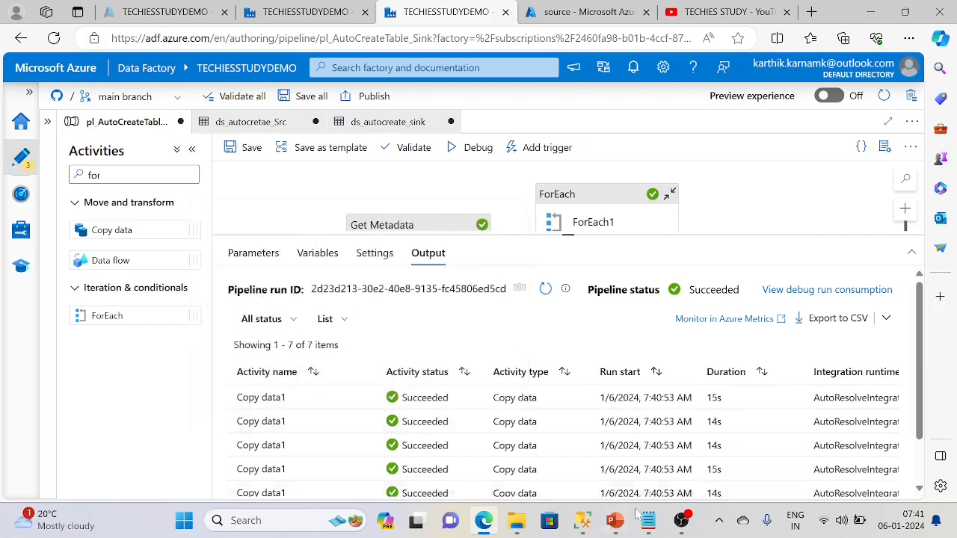
- Switch to SQL Server Management Studio and refresh the Tables folder of the techiesstudy database
left_click(583, 521)
left_click(69, 202)
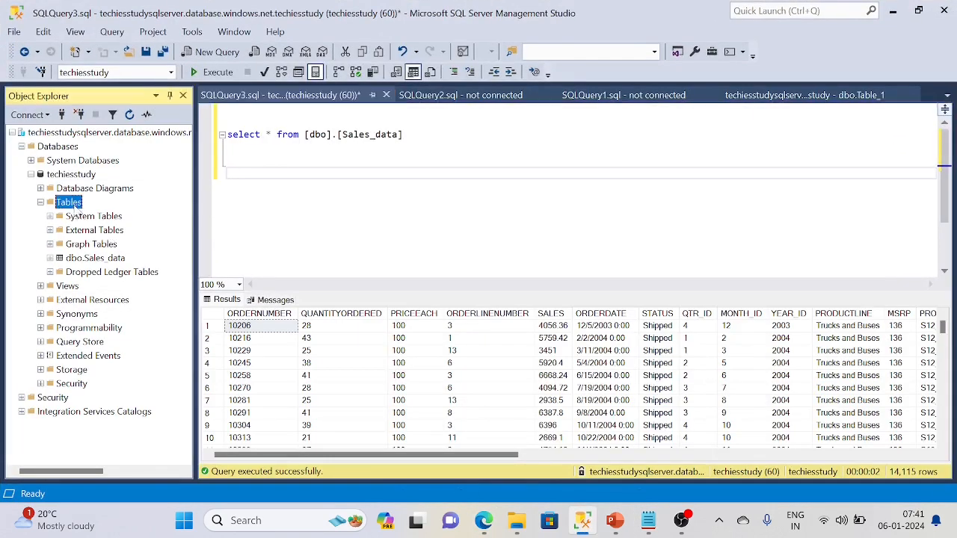
key("F5")
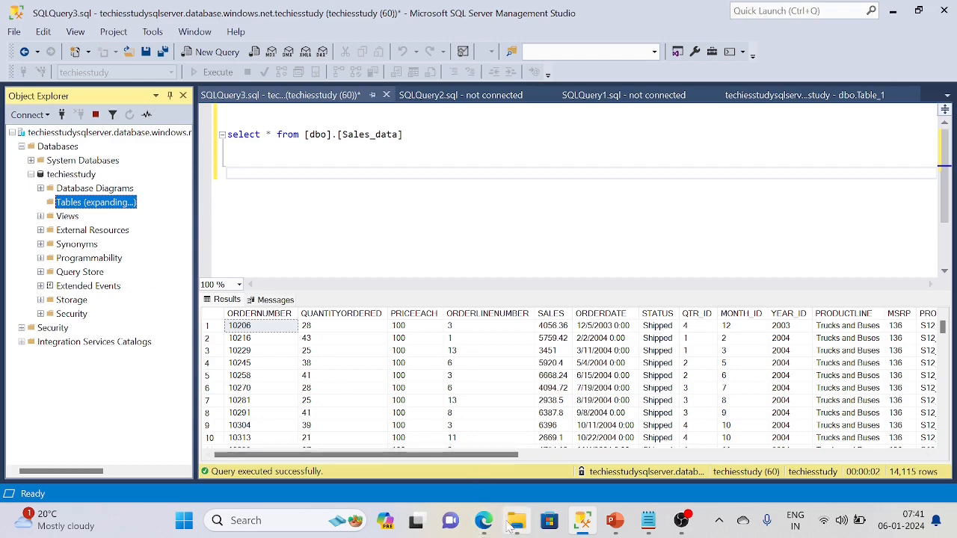
- Back in Data Factory, review the rows written and durations in the first Copy data1 run's details and close them
left_click(484, 520)
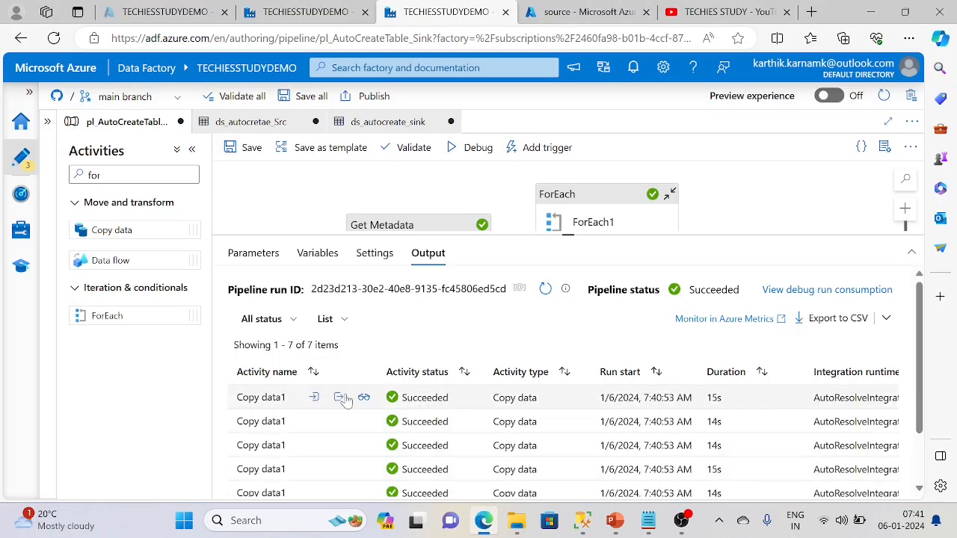
left_click(363, 398)
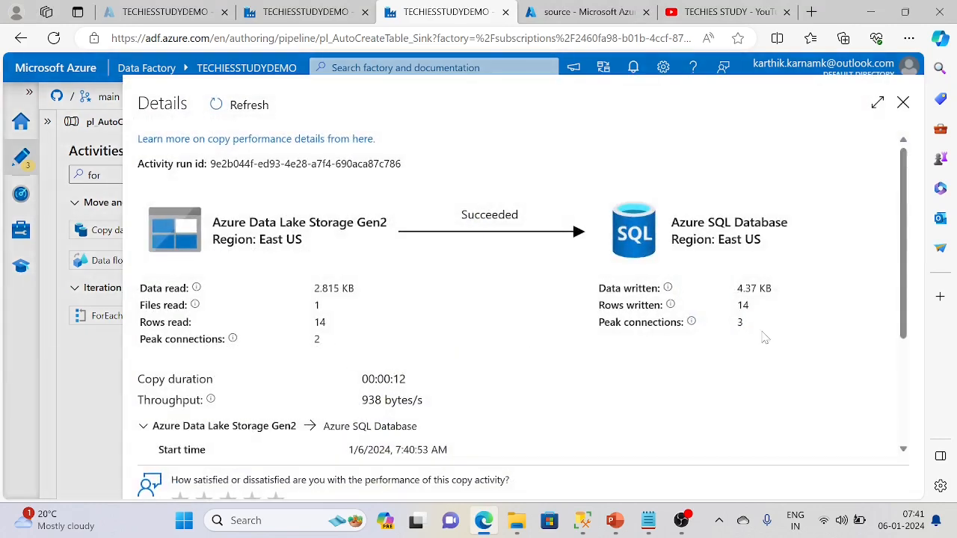
double_click(742, 305)
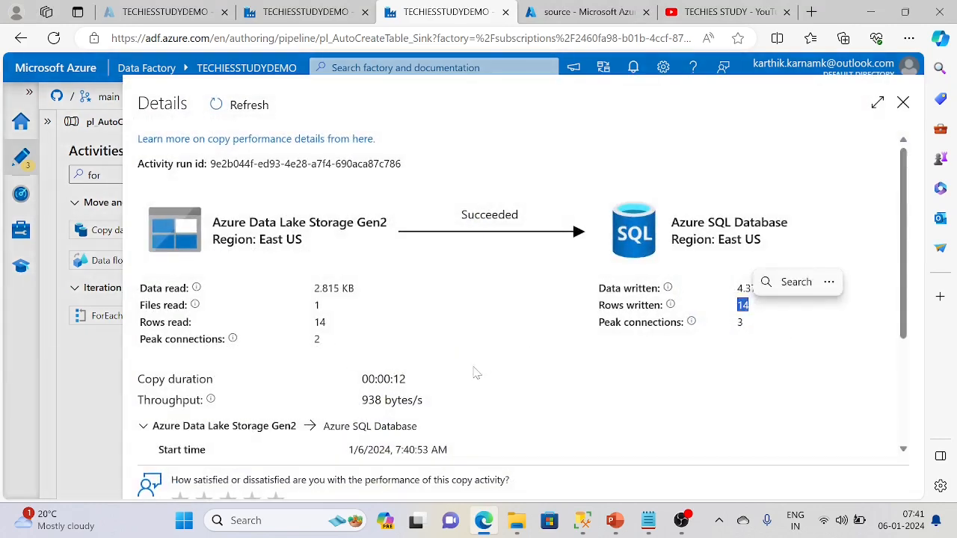
scroll(475, 371, "down", 2)
scroll(321, 325, "up", 3)
scroll(521, 366, "down", 4)
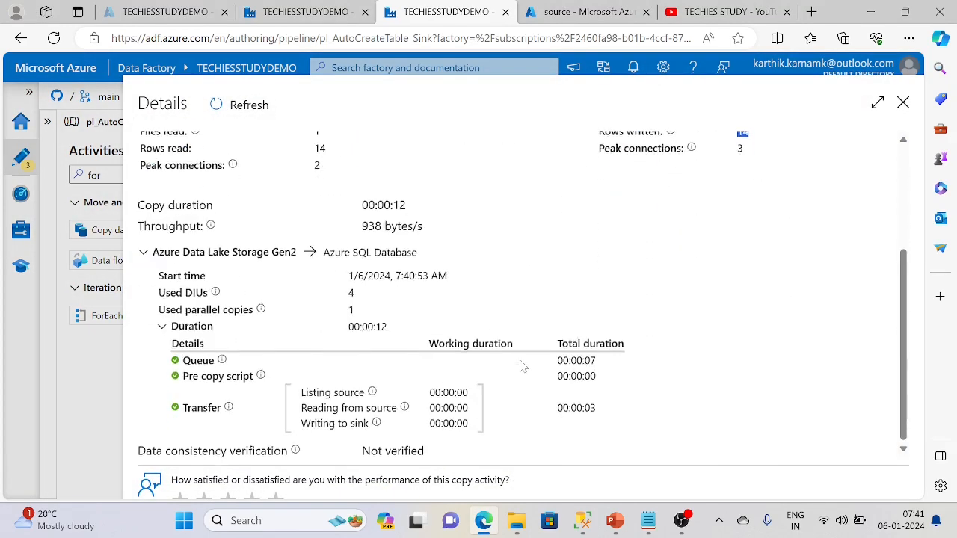
left_click(903, 102)
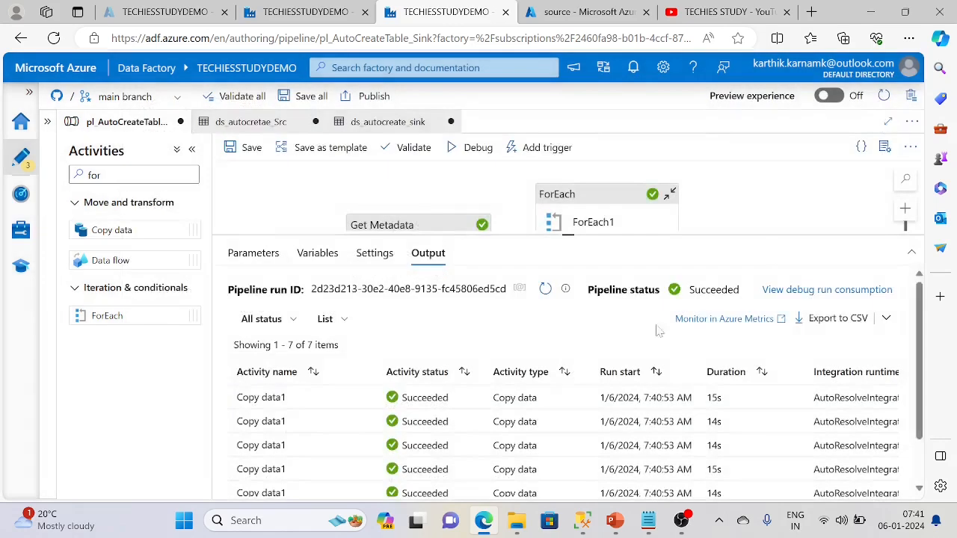
- In SQL Server Management Studio, check the auto-created tables from dbo.sales_data.csv to dbo.sales_data4.csv in the Tables folder
left_click(583, 520)
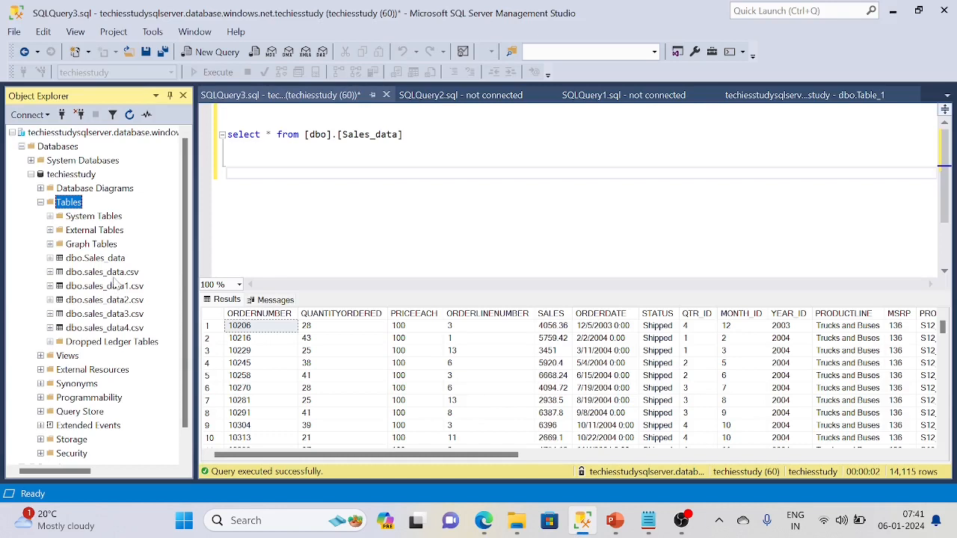
left_click(81, 275)
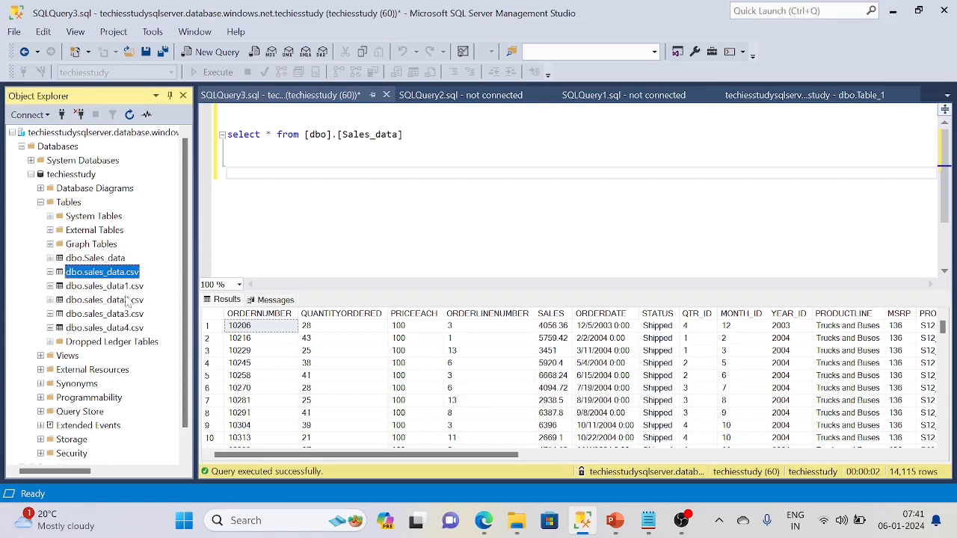
left_click(128, 287)
left_click(131, 301)
left_click(117, 317)
left_click(115, 328)
left_click(114, 313)
left_click(117, 299)
left_click(122, 287)
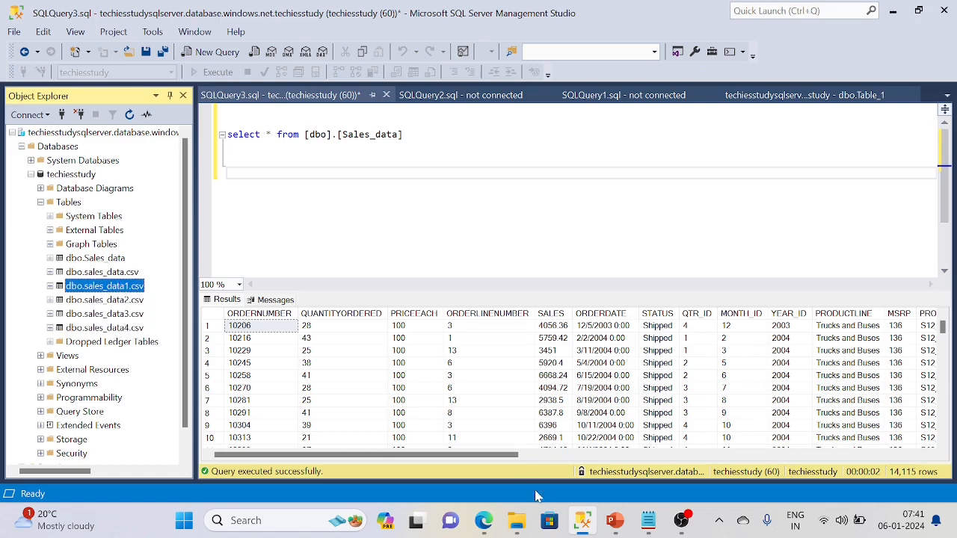
- Back in Data Factory, open the sink TableName expression of Copy data1 inside ForEach1 for editing
left_click(484, 521)
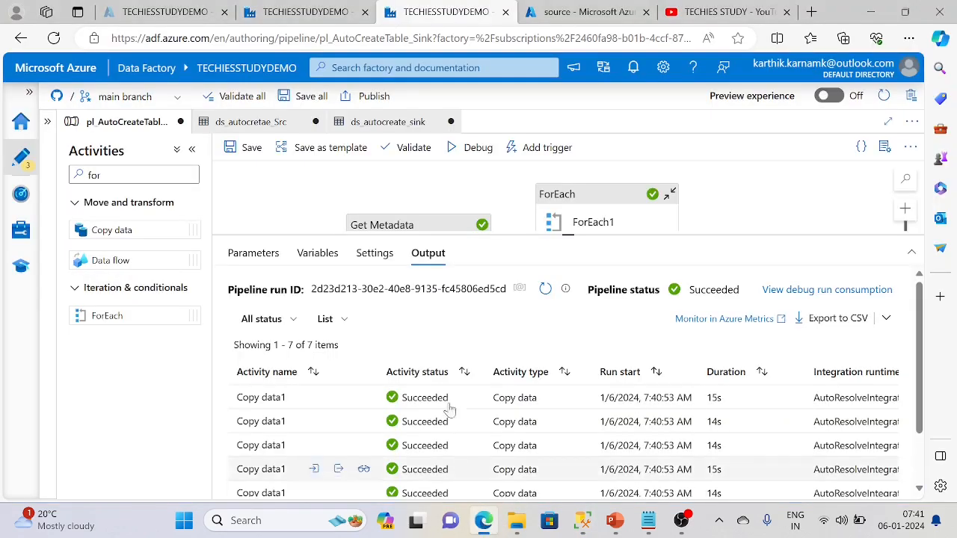
left_click(575, 221)
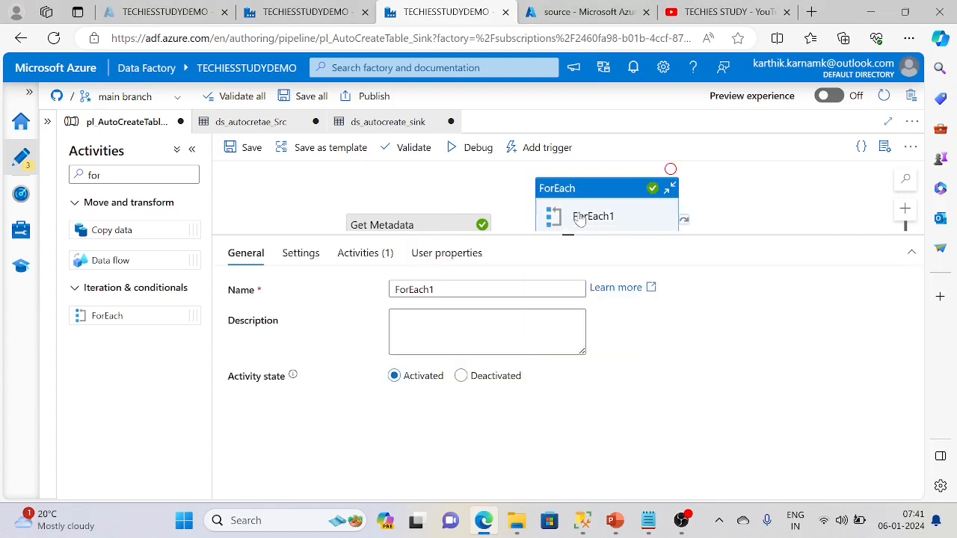
left_click(885, 147)
left_click_drag(570, 238, 569, 337)
left_click(659, 263)
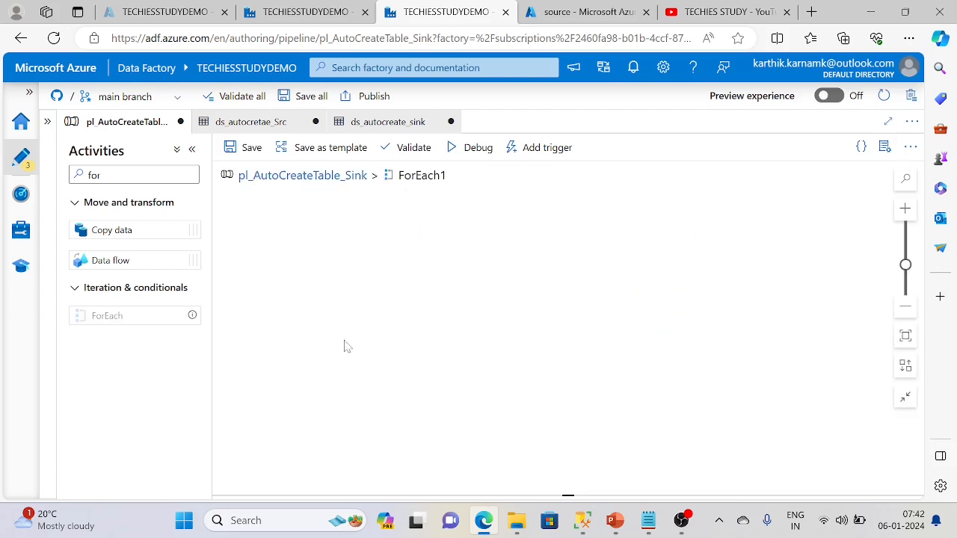
left_click(573, 211)
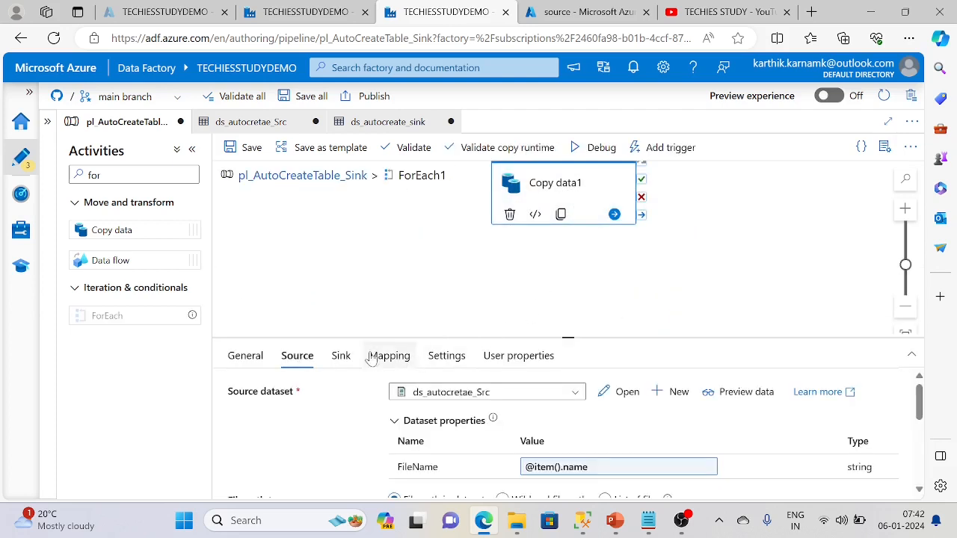
left_click(340, 356)
scroll(557, 463, "down", 1)
left_click(557, 427)
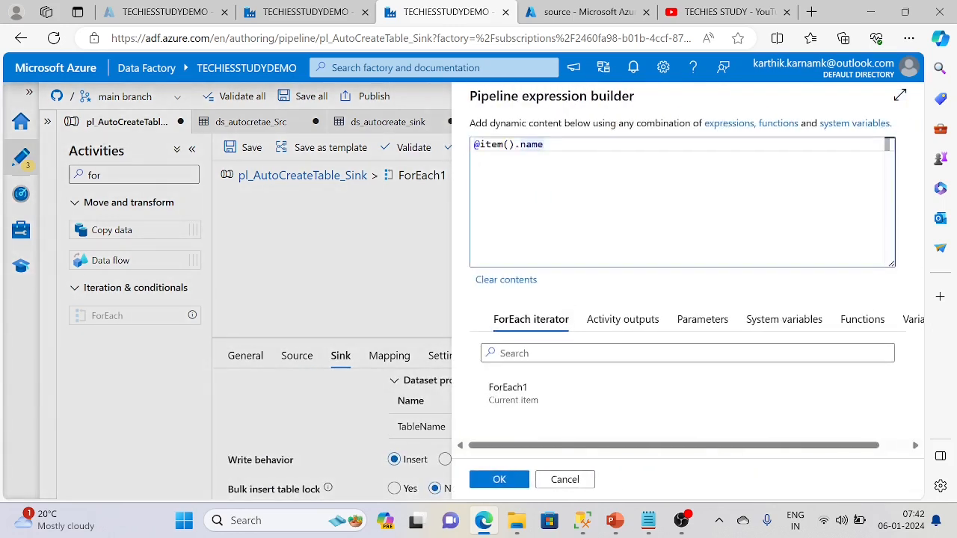
left_click(479, 144)
type("replace(")
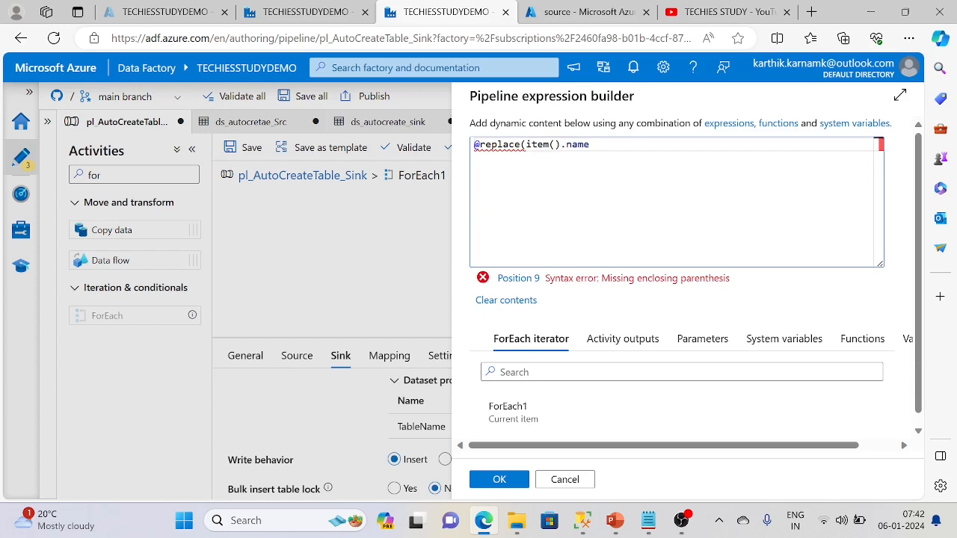
type(",'_','')")
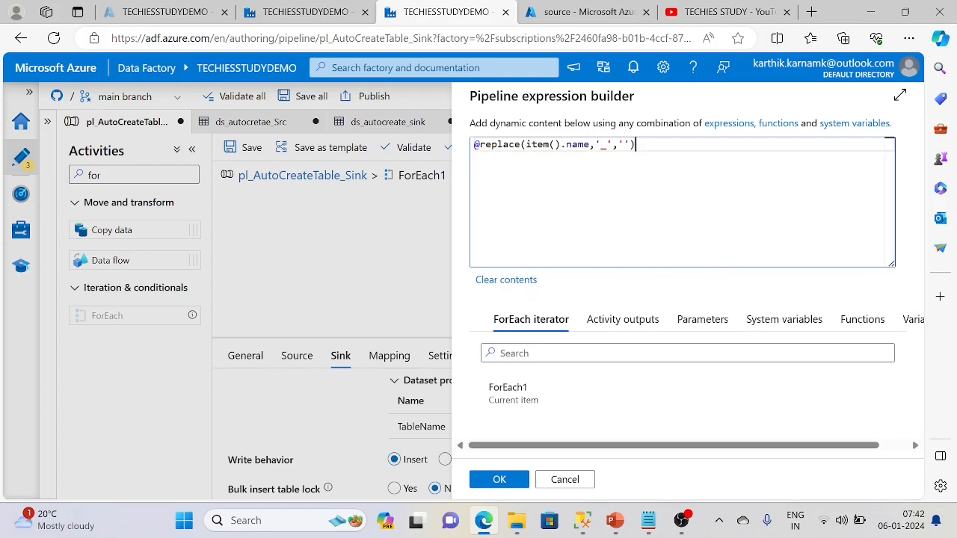
type("(replace(")
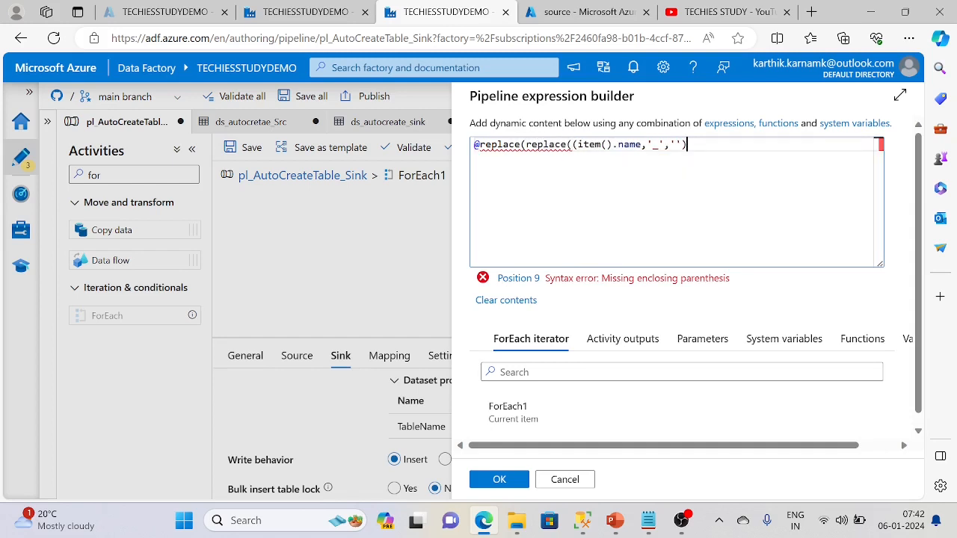
type("'.csv','")
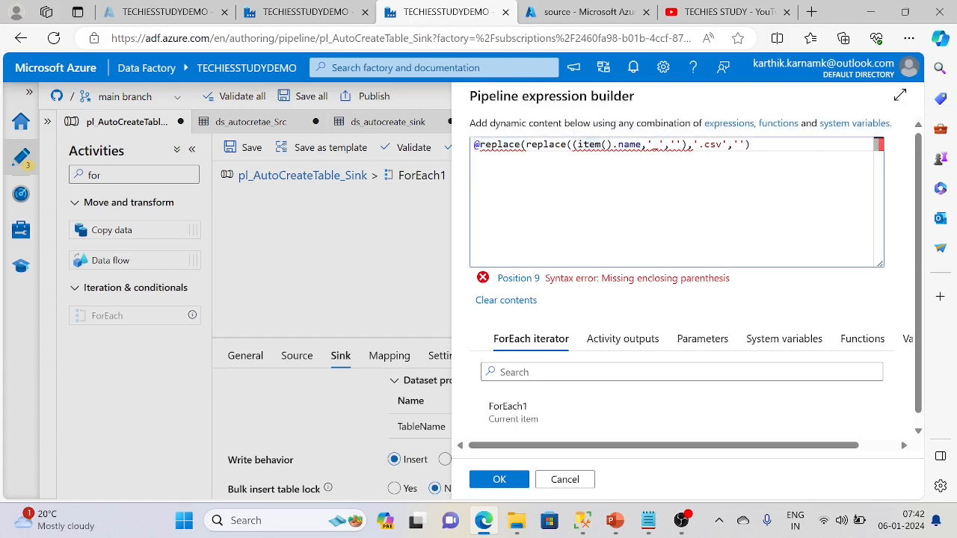
type(")")
left_click(690, 144)
key("BackSpace")
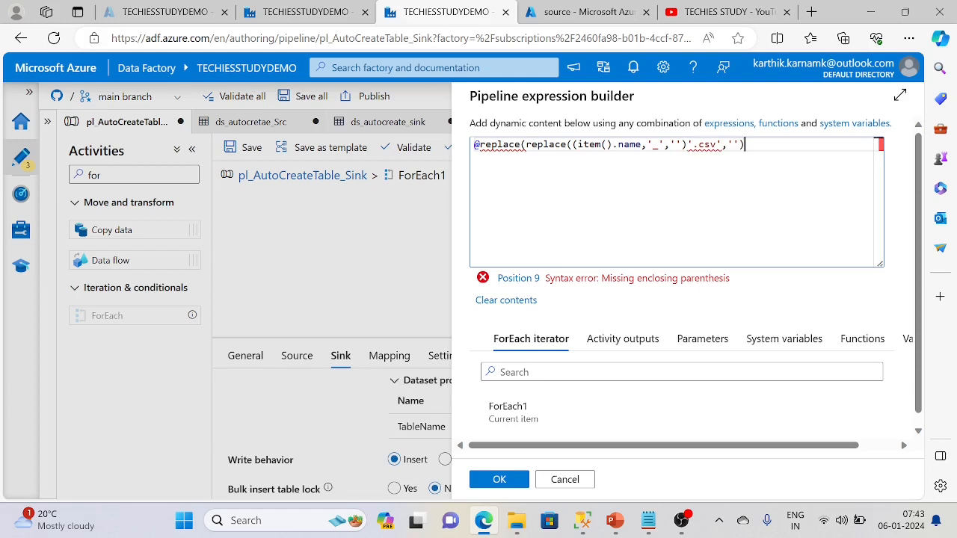
left_click(526, 144)
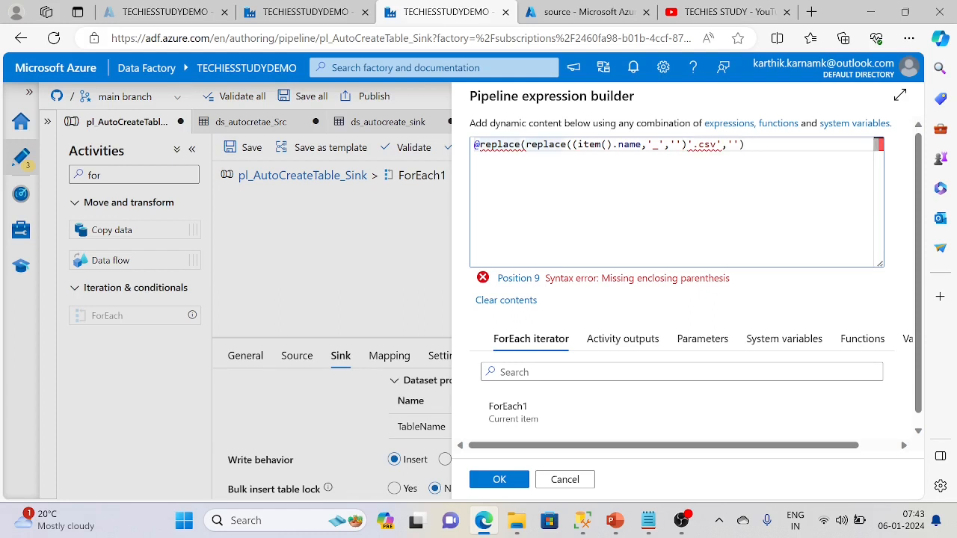
type("@")
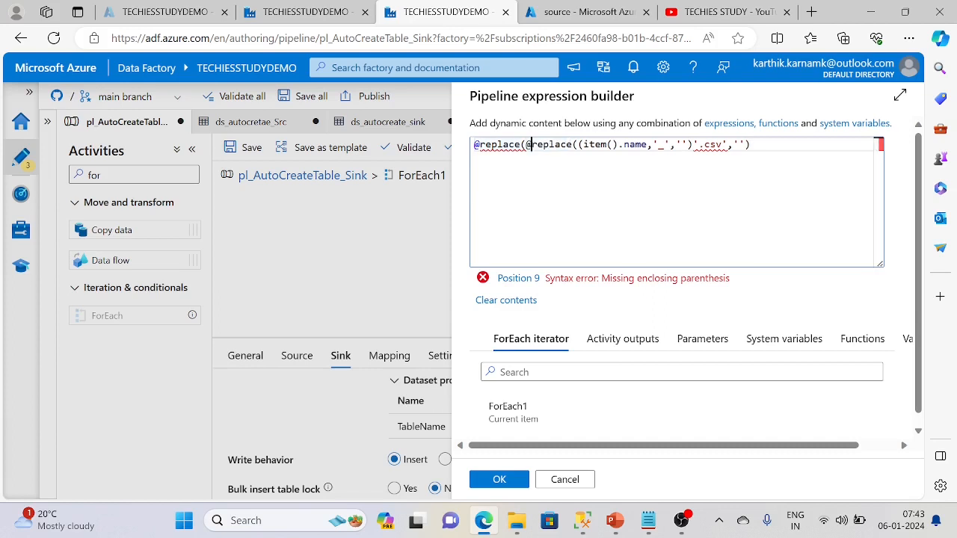
key("BackSpace")
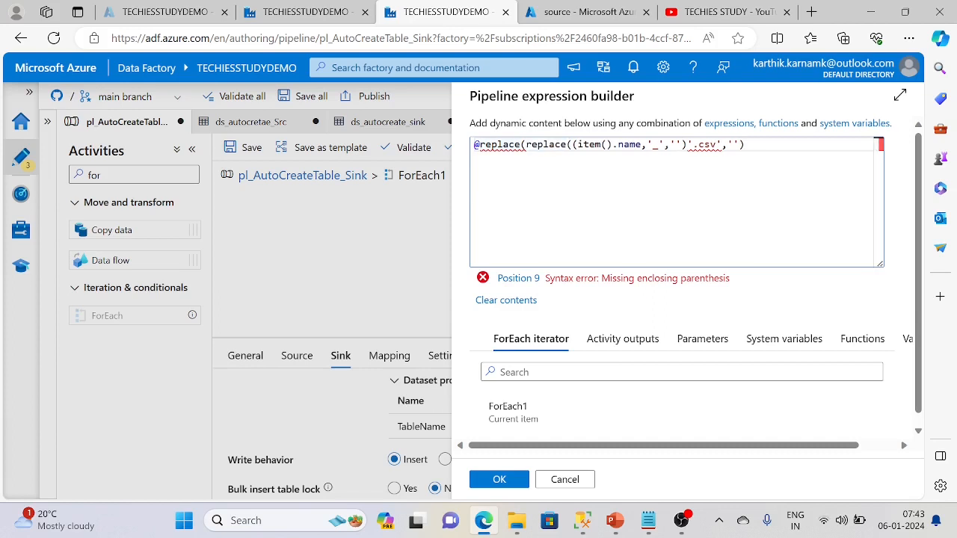
left_click(752, 145)
left_click(780, 174)
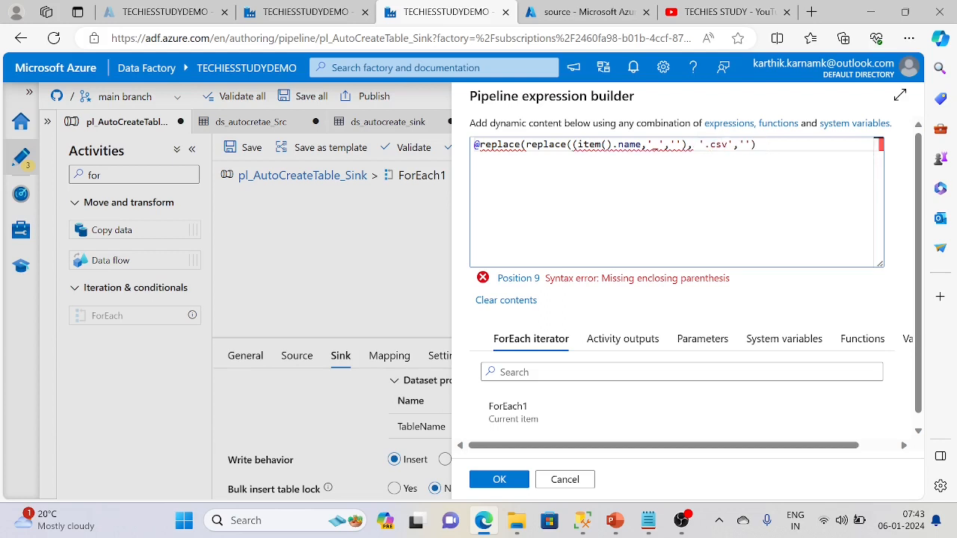
key("BackSpace")
type(")")
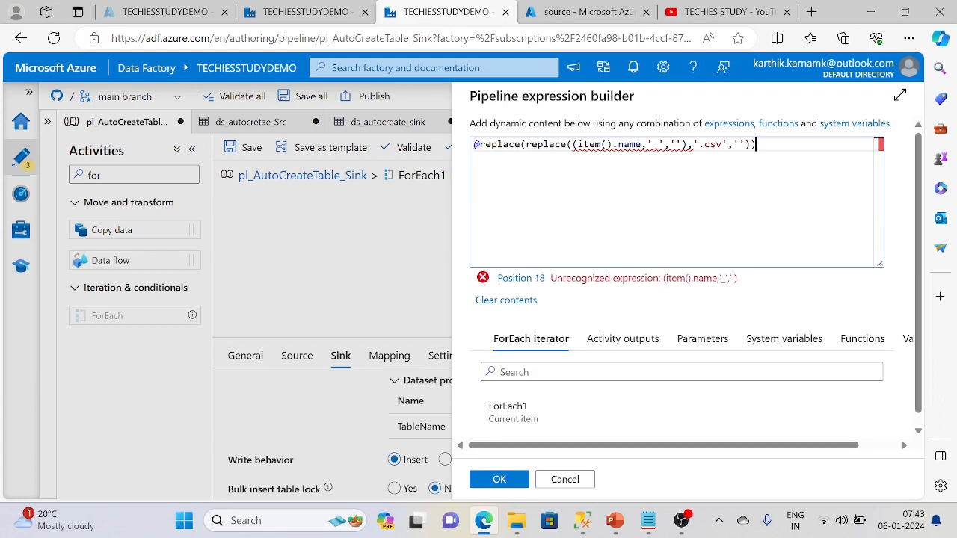
key("ctrl+z")
key("ctrl+z")
key("ctrl+z")
key("ctrl+z")
key("ctrl+y")
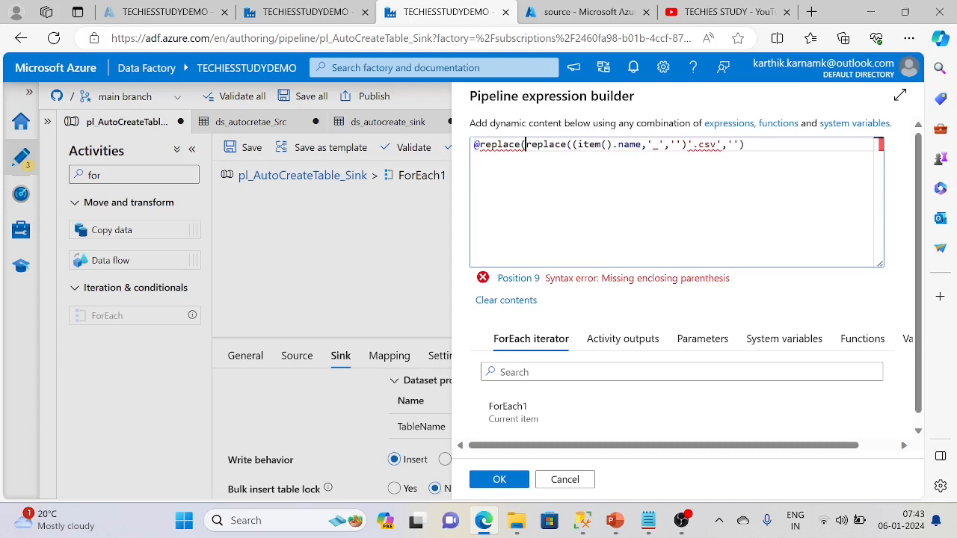
type(",")
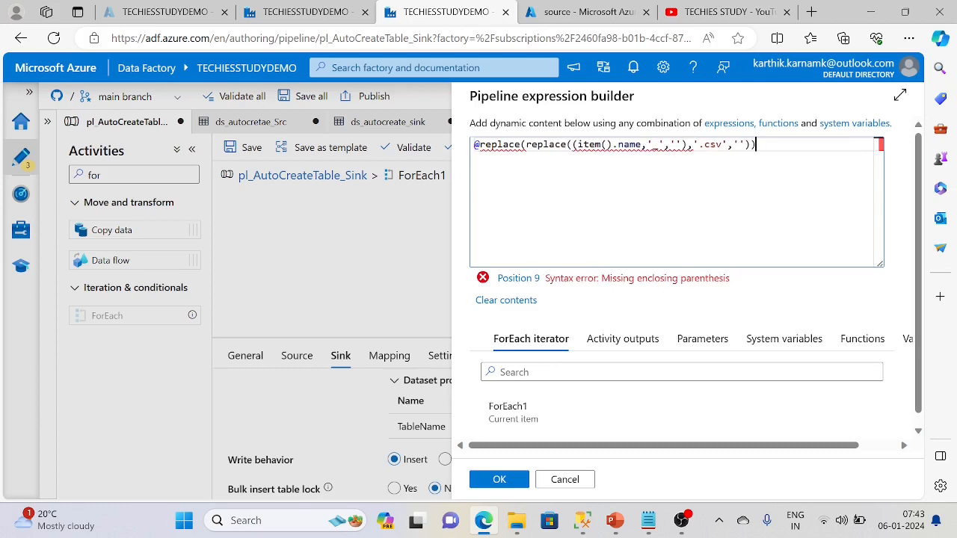
key("BackSpace")
key("BackSpace")
key("BackSpace")
key("BackSpace")
key("BackSpace")
key("BackSpace")
key("BackSpace")
key("BackSpace")
key("BackSpace")
key("BackSpace")
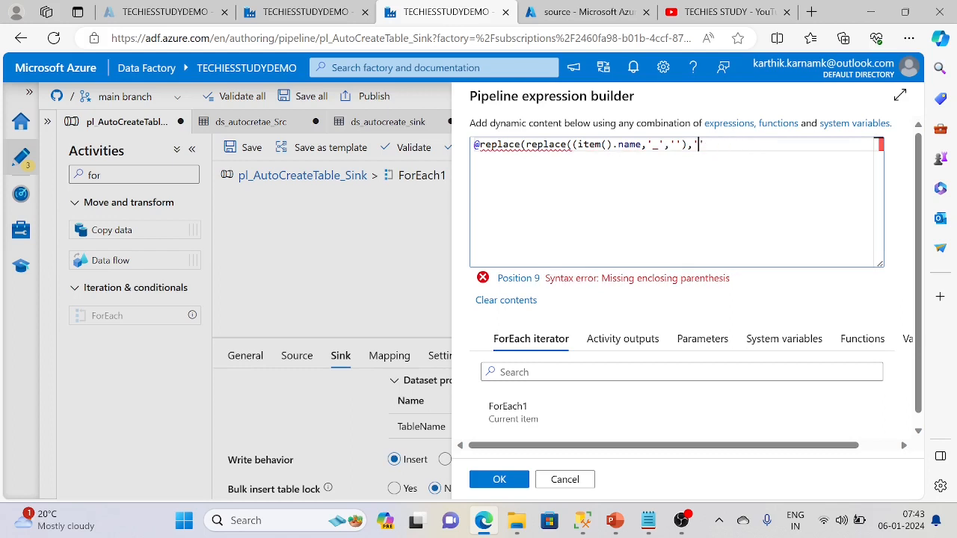
key("ctrl+z")
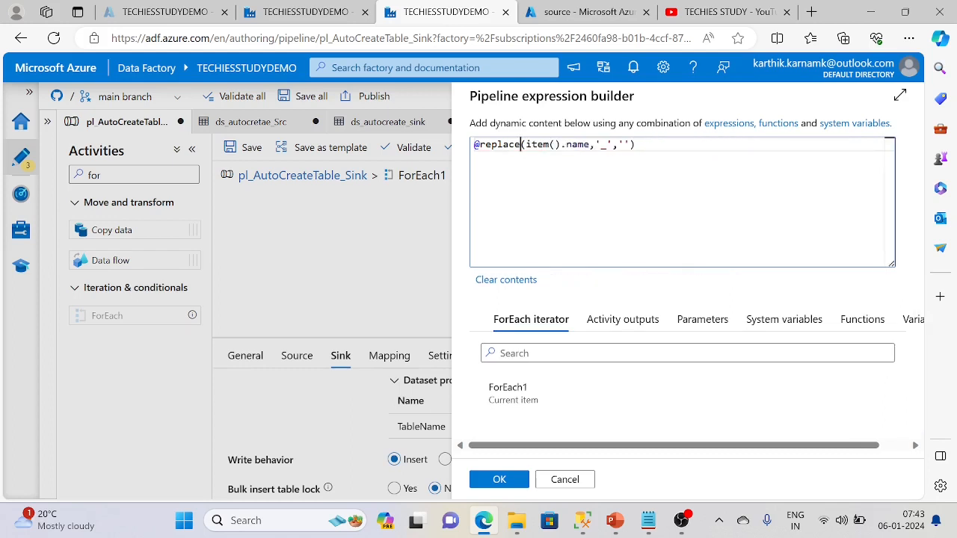
left_click(637, 145)
left_click(521, 144)
type("(repl")
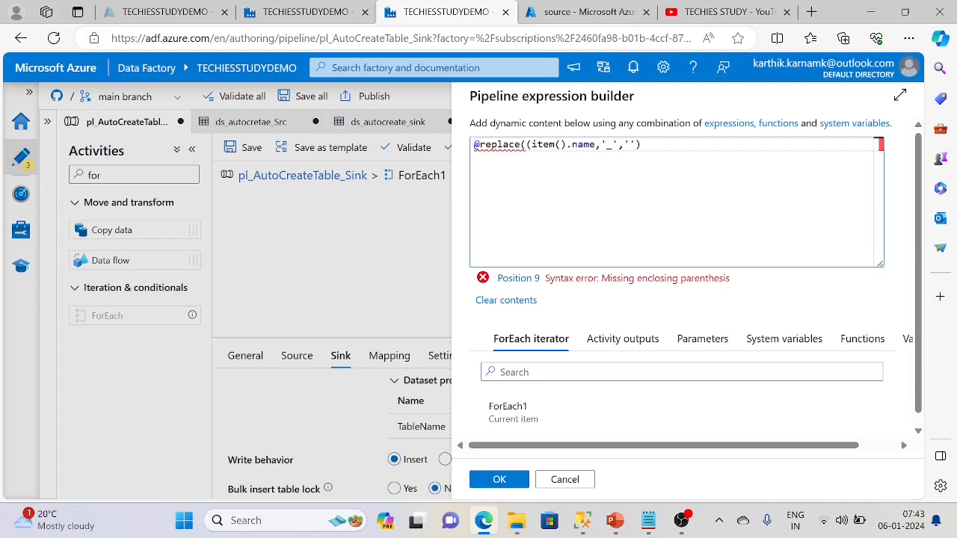
type("ace")
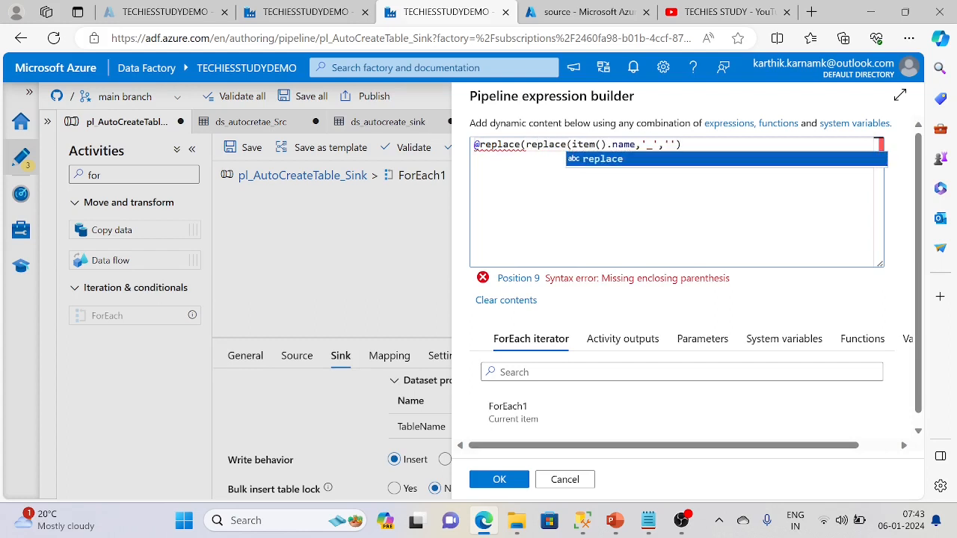
key("Escape")
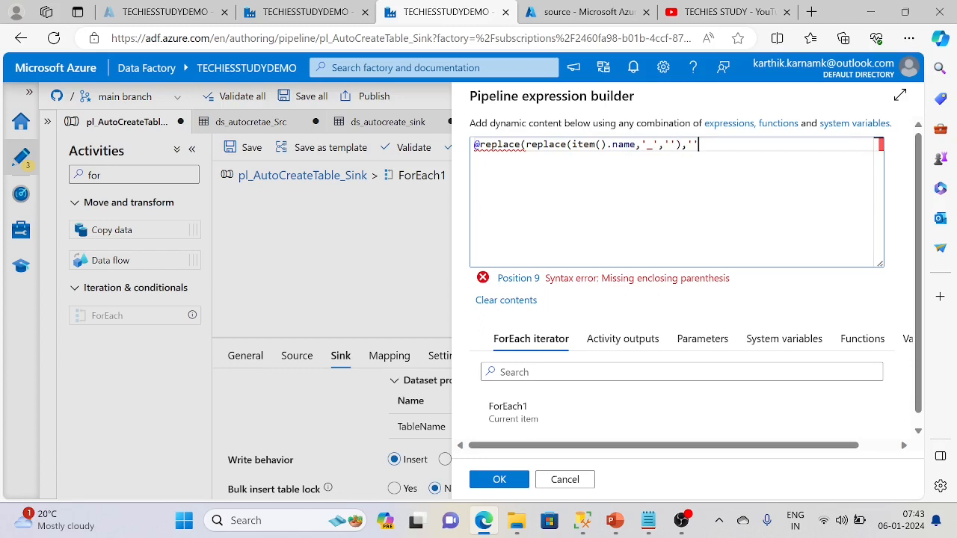
type(".csv','')")
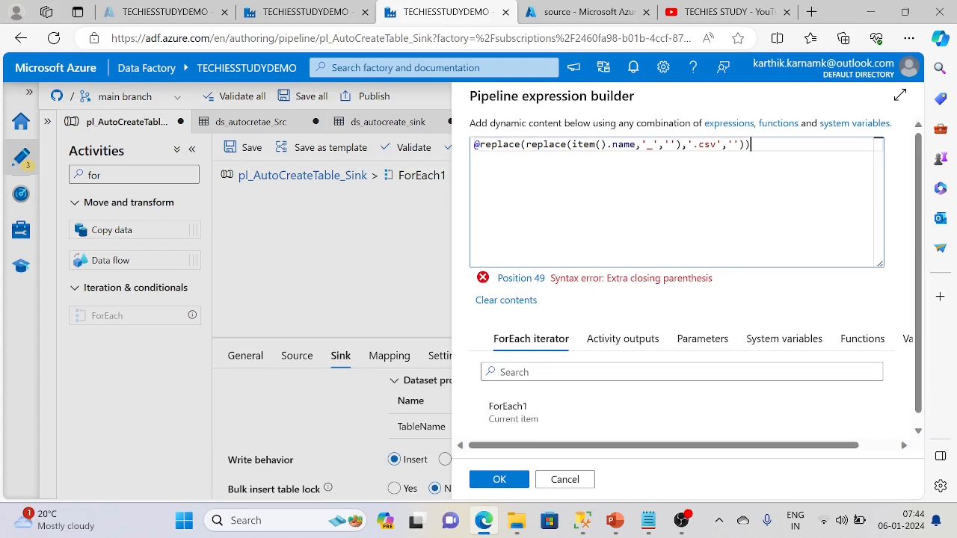
key("BackSpace")
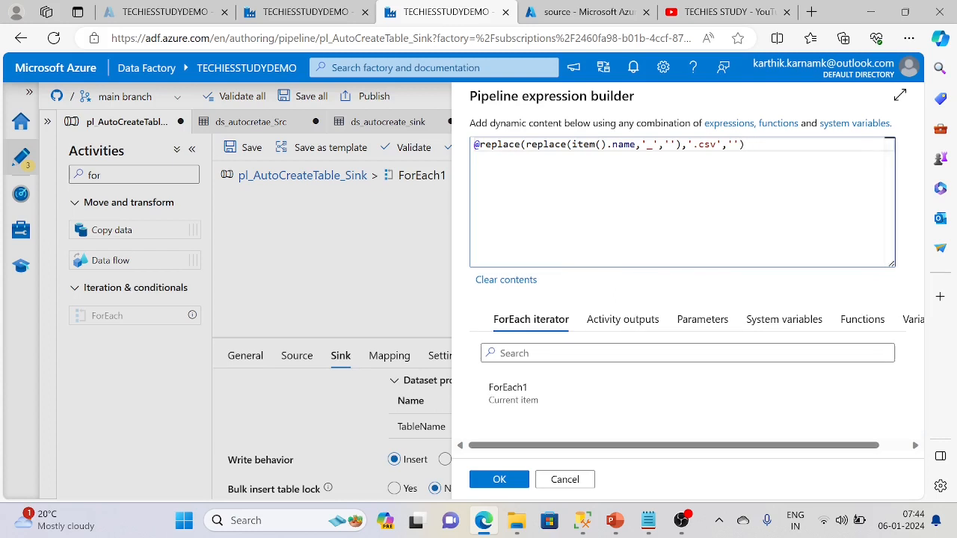
left_click_drag(744, 143, 676, 143)
left_click(745, 144)
- Check the CSV file names in the source container in the Azure portal, and return to the Data Factory expression
left_click(580, 12)
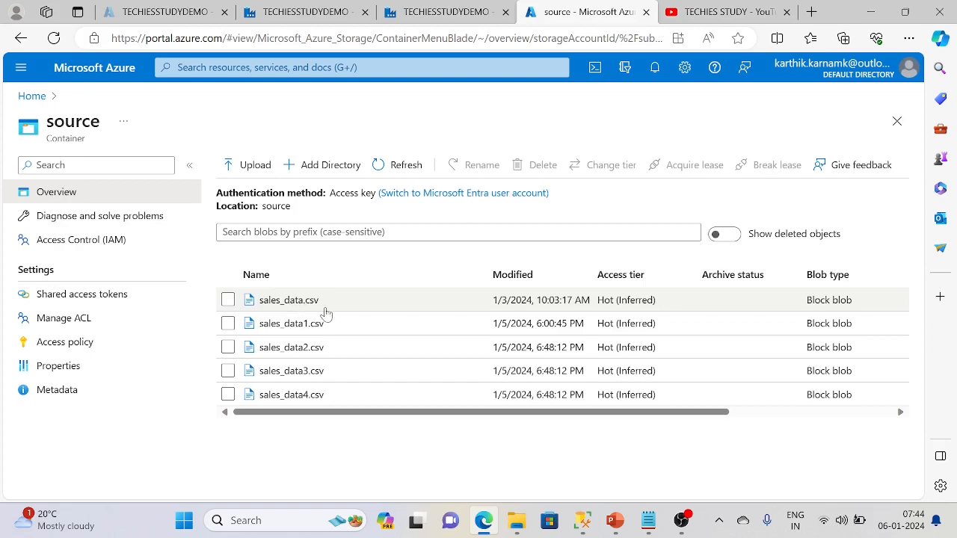
left_click(722, 12)
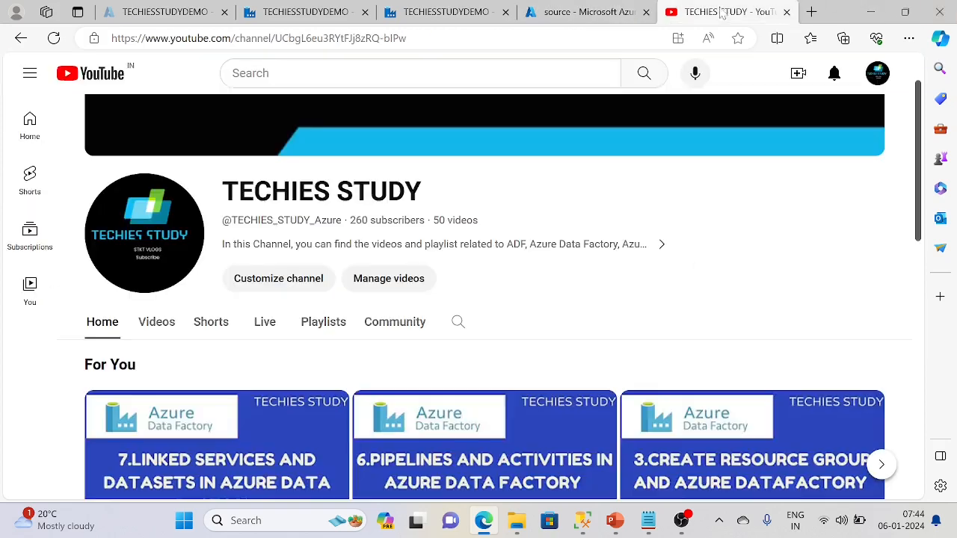
left_click(464, 9)
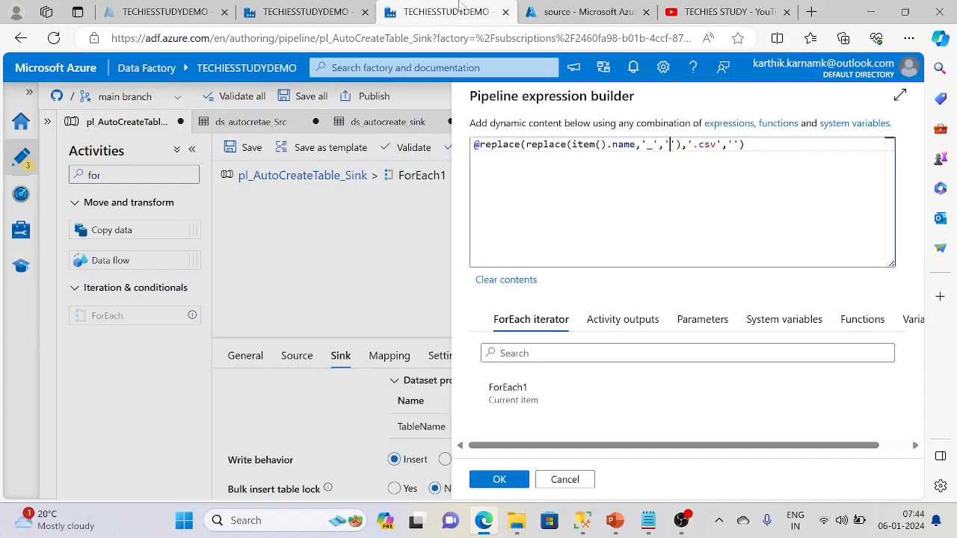
- Apply the nested replace expression to the sink TableName and start a debug run of pl_AutoCreateTable_Sink
left_click(746, 145)
left_click(498, 479)
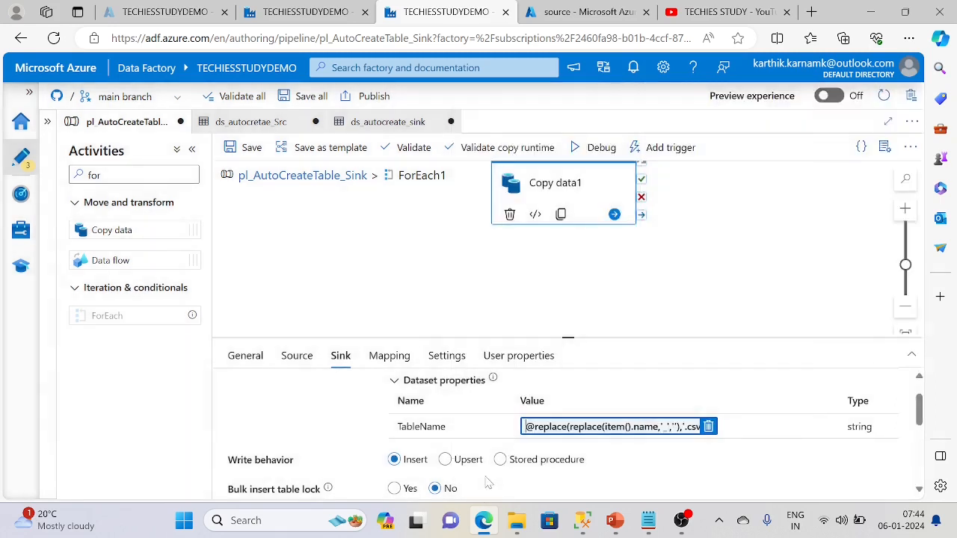
left_click(410, 278)
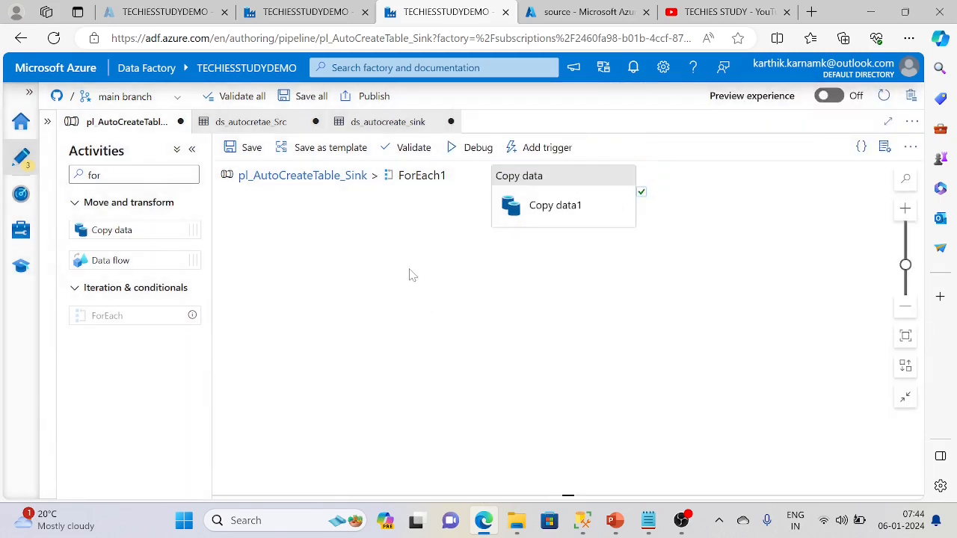
left_click(472, 152)
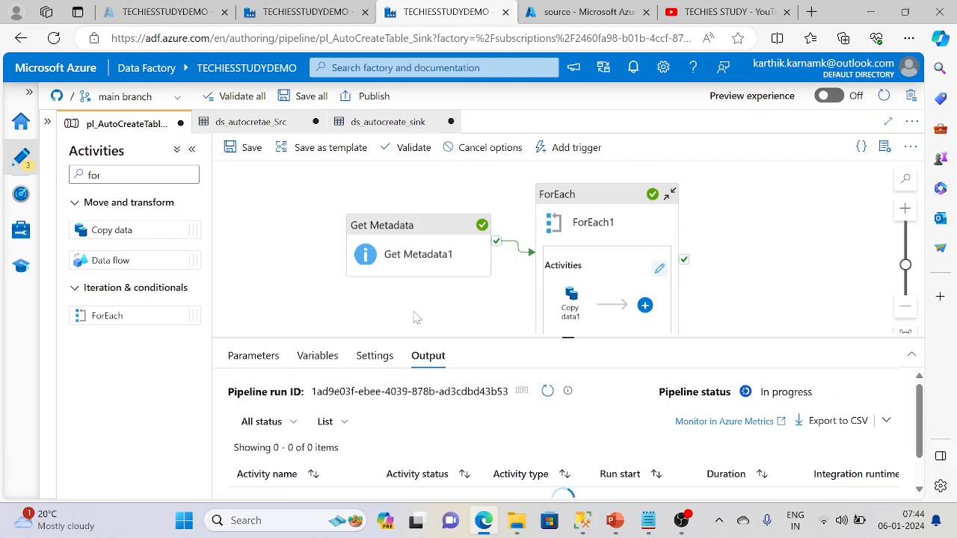
- Enlarge the debug run output and refresh it to check the status of the Copy data1, ForEach1 and Get Metadata1 activities
left_click_drag(576, 338, 585, 249)
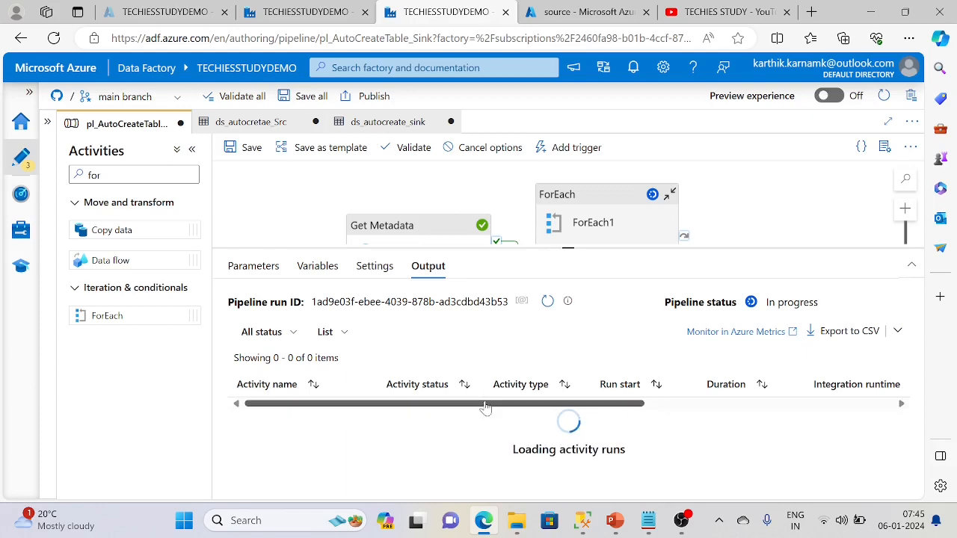
left_click_drag(570, 250, 585, 188)
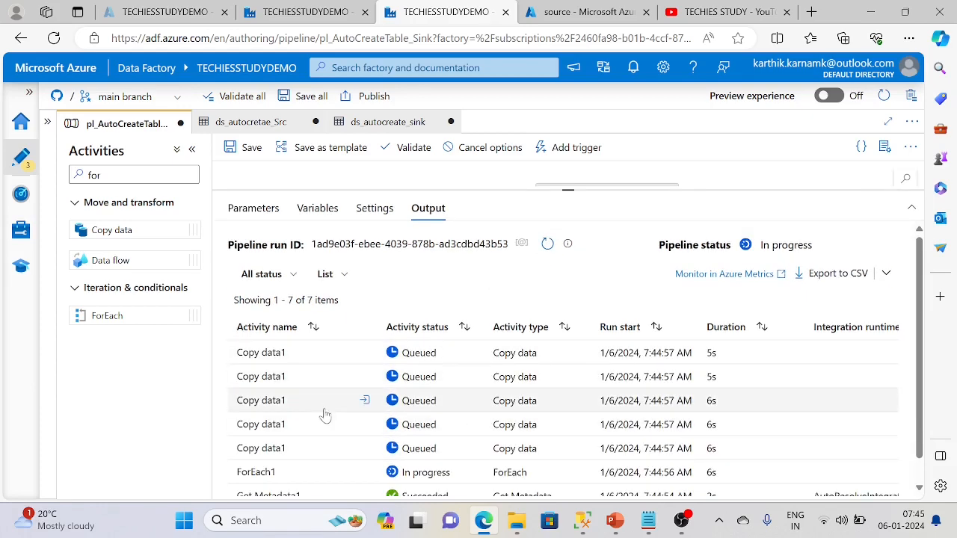
scroll(327, 412, "down", 1)
scroll(333, 435, "up", 1)
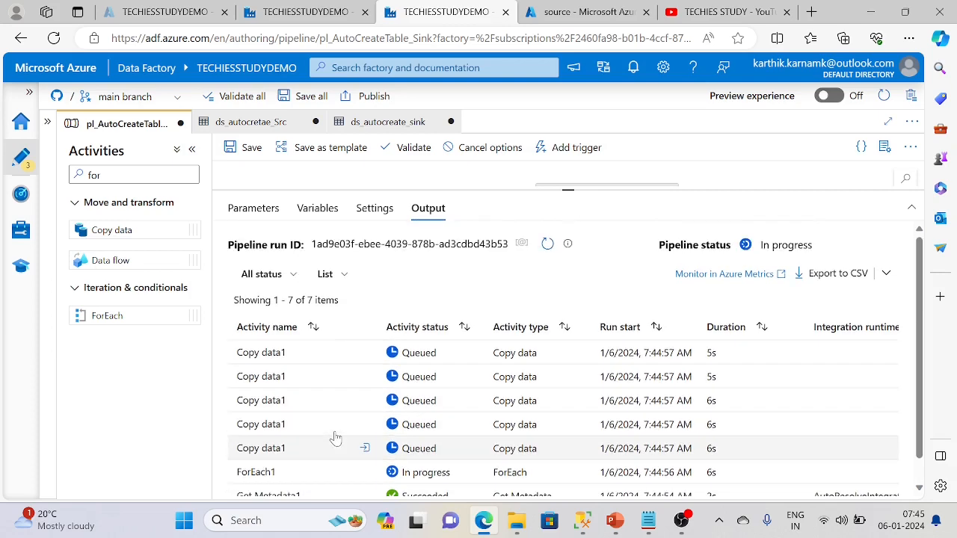
left_click(584, 521)
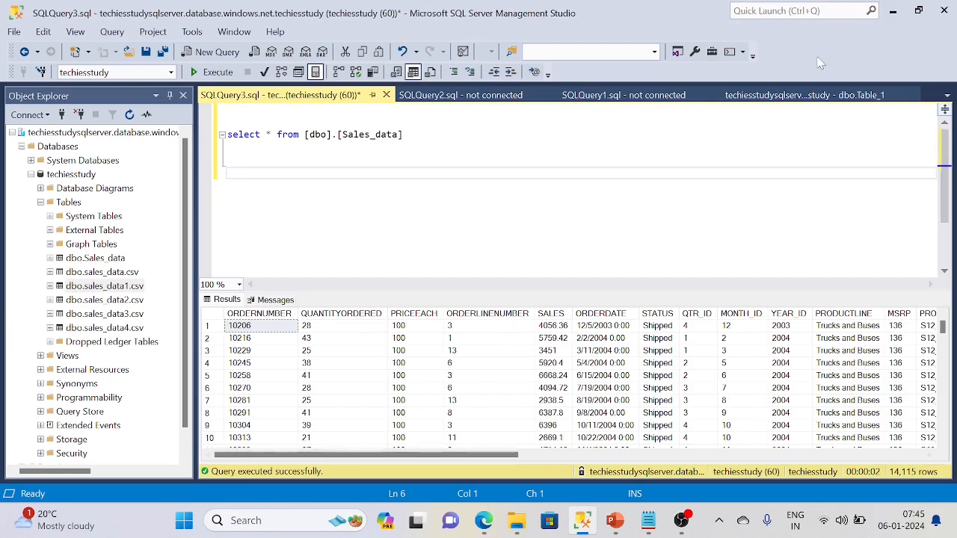
left_click(892, 12)
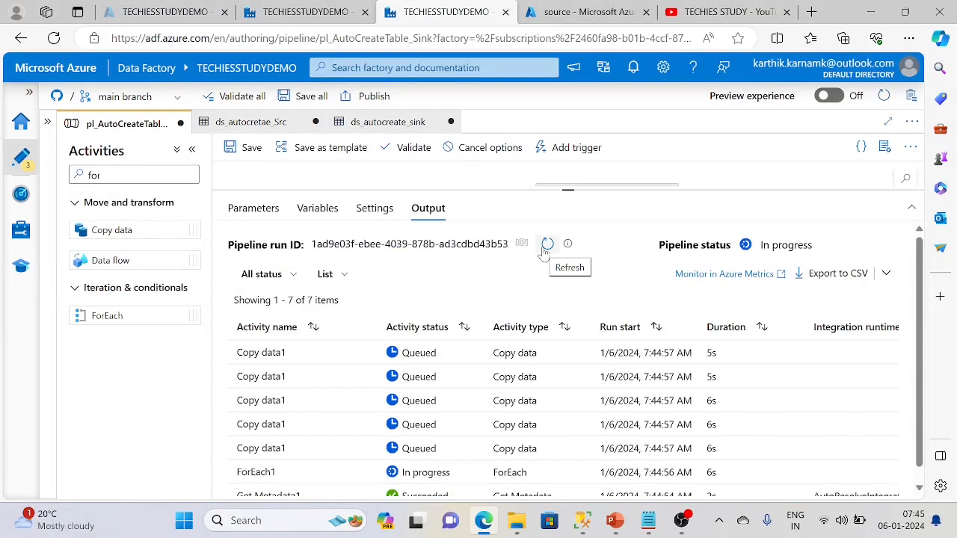
left_click(547, 245)
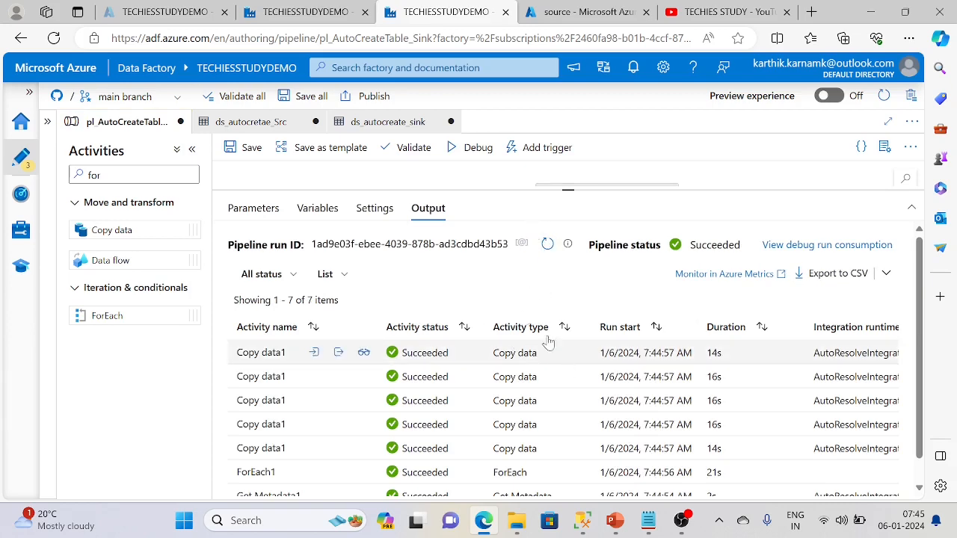
scroll(513, 337, "down", 1)
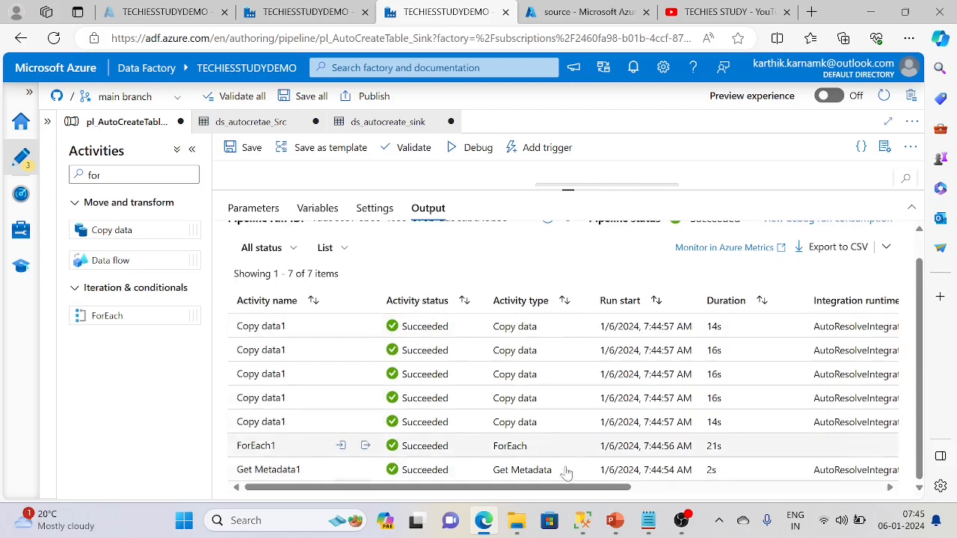
- In SQL Server Management Studio, refresh the techiesstudy Tables folder and check the new tables from dbo.salesdata to dbo.salesdata4
left_click(583, 522)
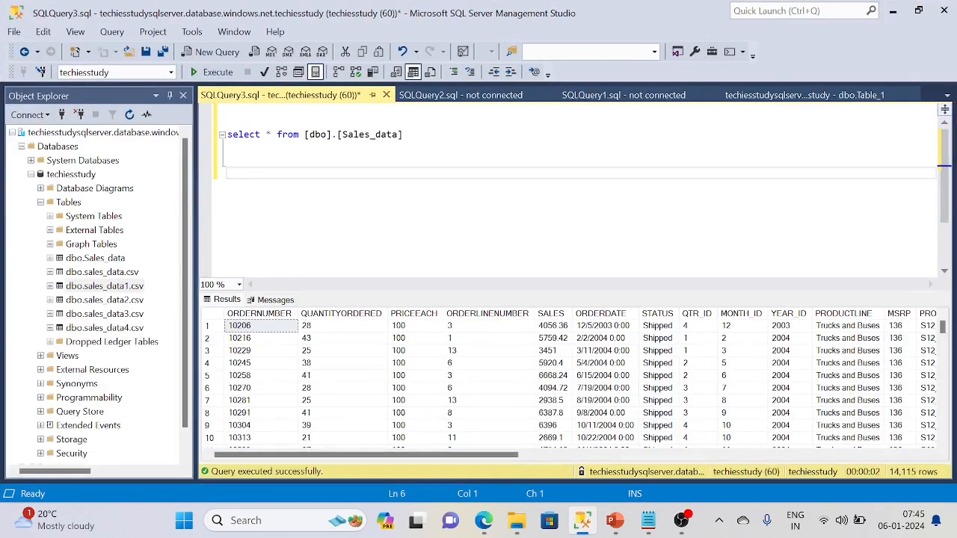
left_click(72, 202)
key("F5")
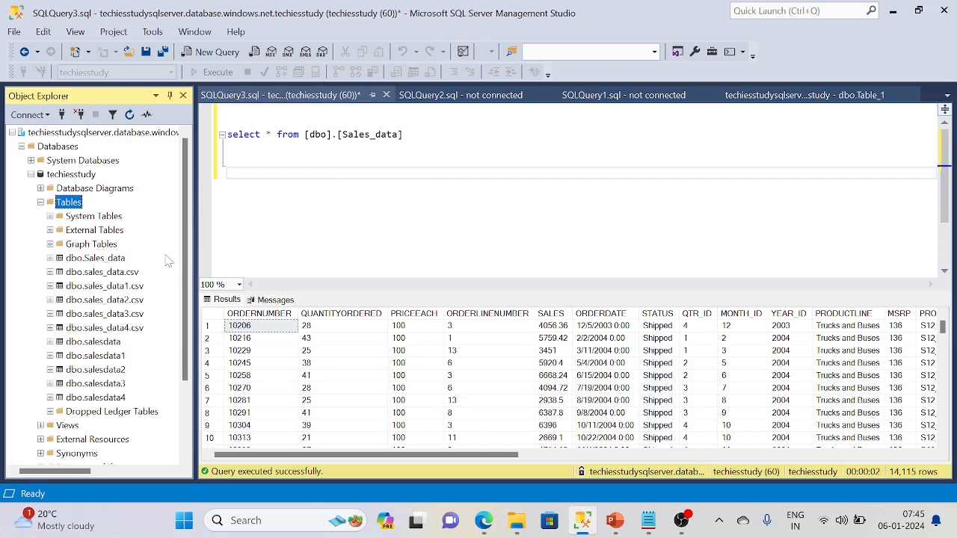
left_click(96, 343)
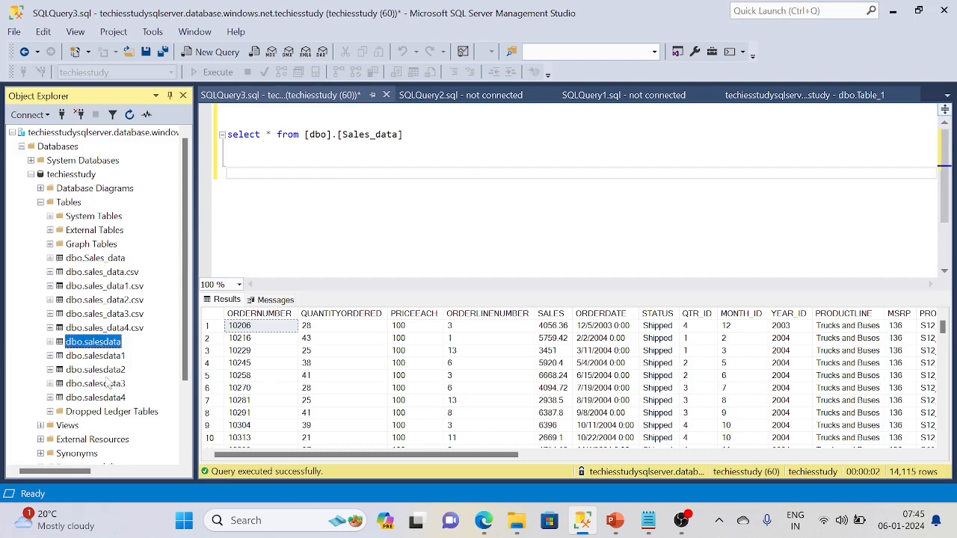
scroll(110, 392, "down", 1)
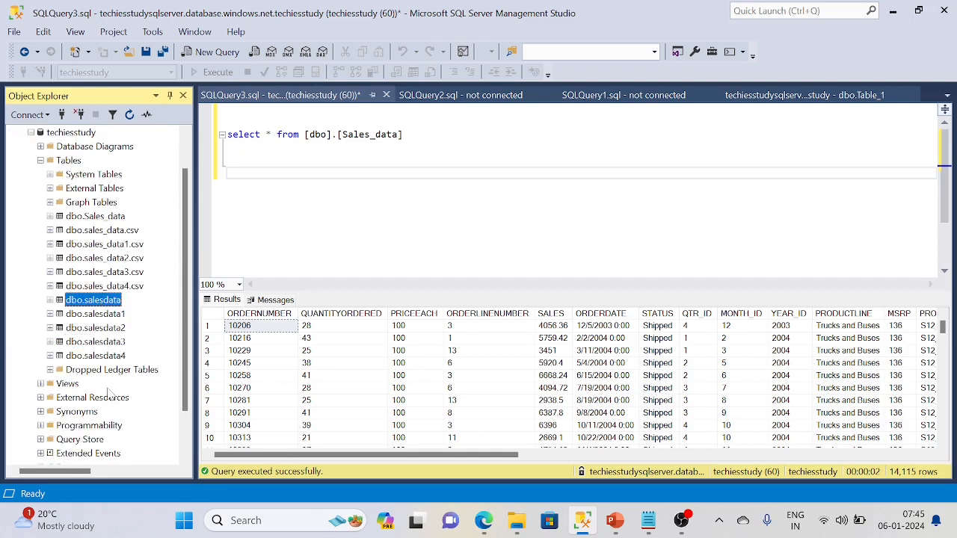
left_click(100, 315)
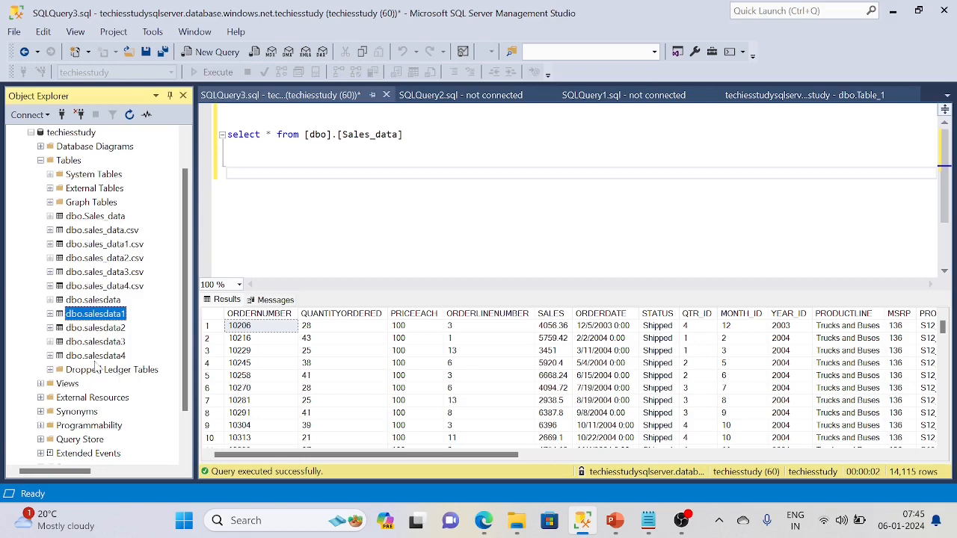
- Change the select query to read from [dbo].[salesdata1], run it, and collapse Object Explorer to widen the results
left_click_drag(108, 318, 428, 135)
left_click(416, 162)
left_click_drag(304, 135, 403, 134)
key("BackSpace")
left_click(228, 173)
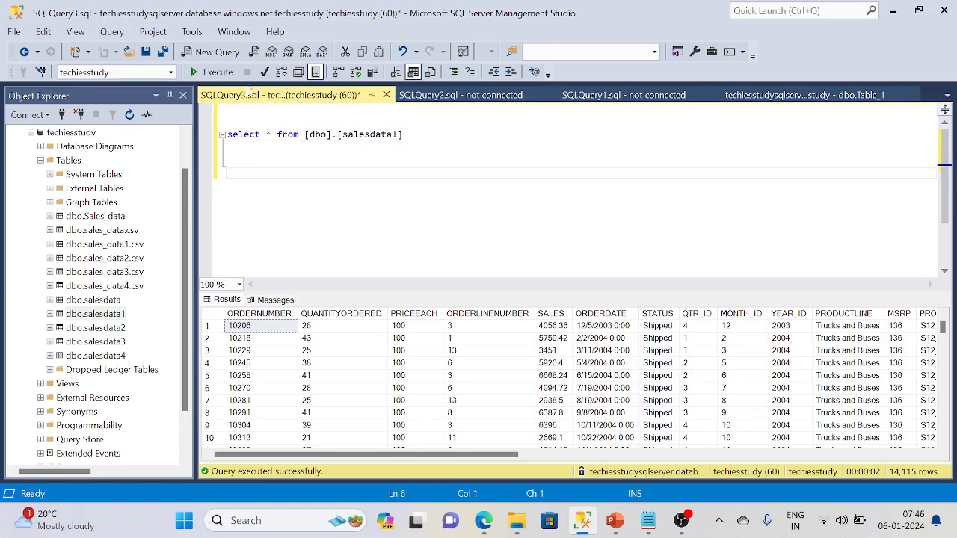
key("F5")
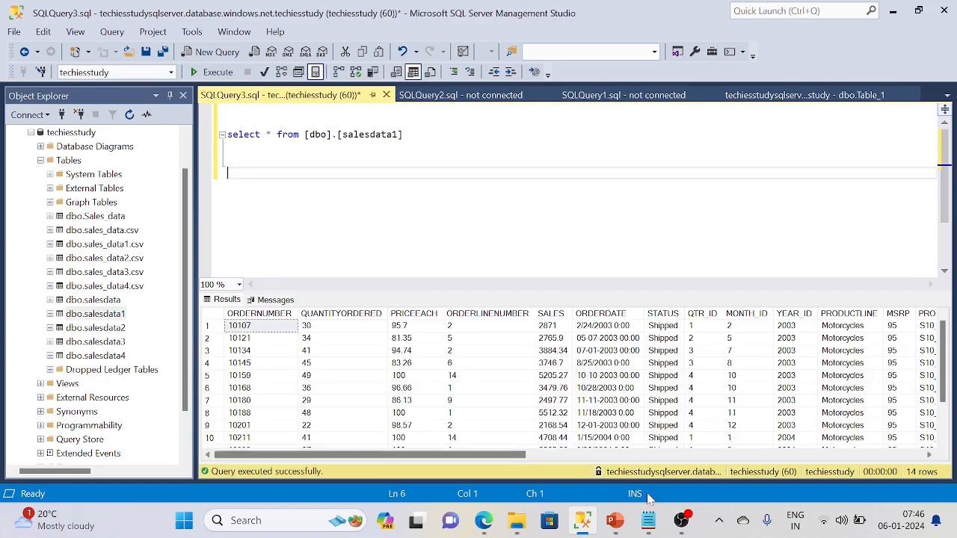
left_click(170, 95)
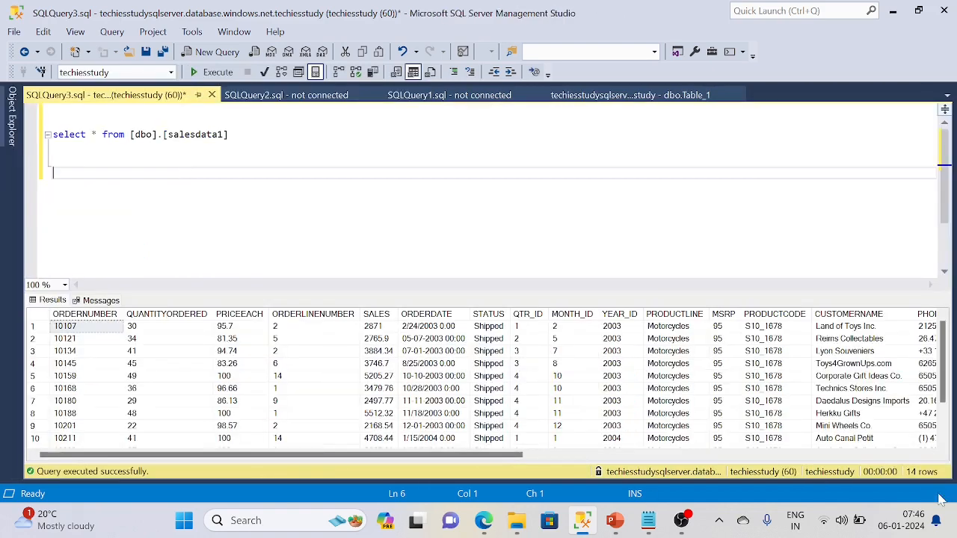
- Add the query select count(*) from [dbo].[salesdata1] below the first one and run only that line
key("Up")
key("Up")
key("Return")
type("select count(*")
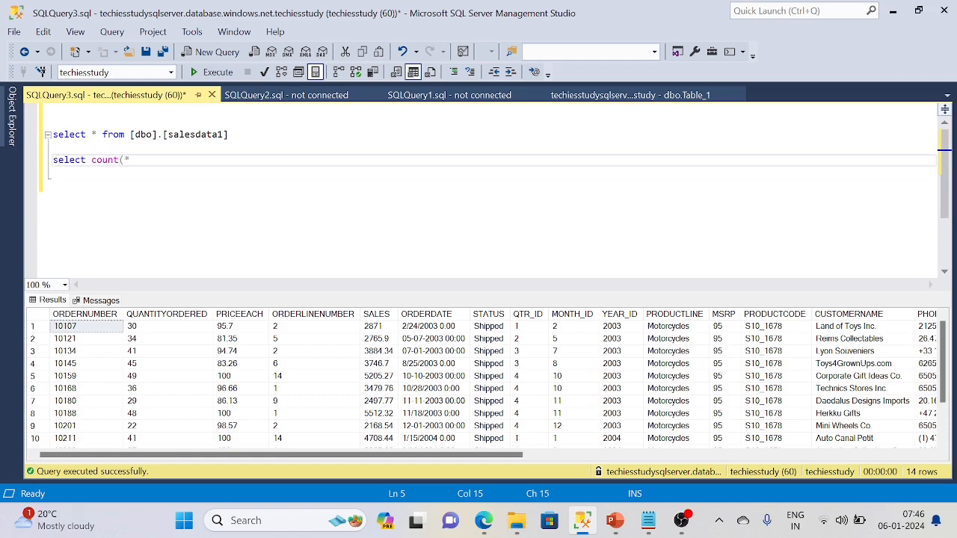
type(") fro")
left_click_drag(229, 134, 129, 135)
key("ctrl+c")
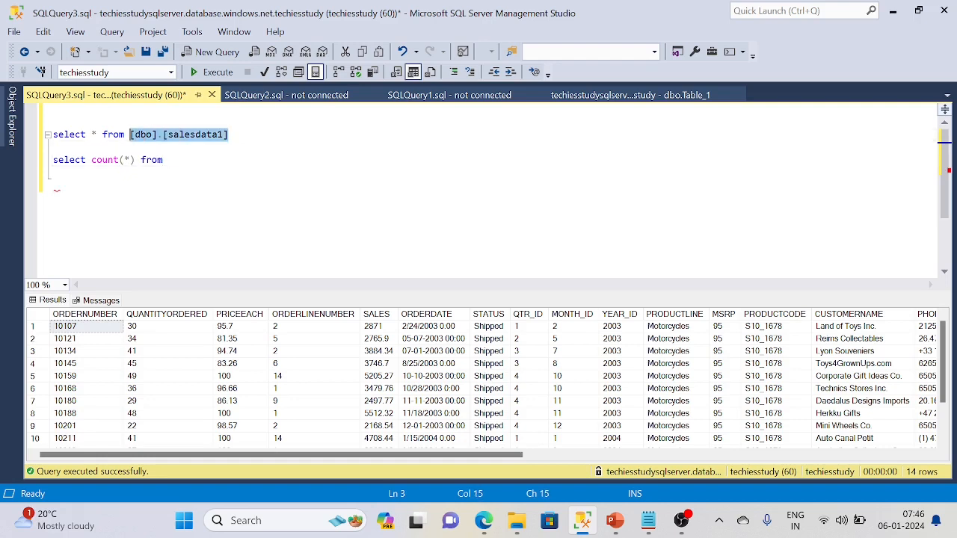
left_click(170, 160)
key("ctrl+v")
left_click_drag(267, 160, 53, 160)
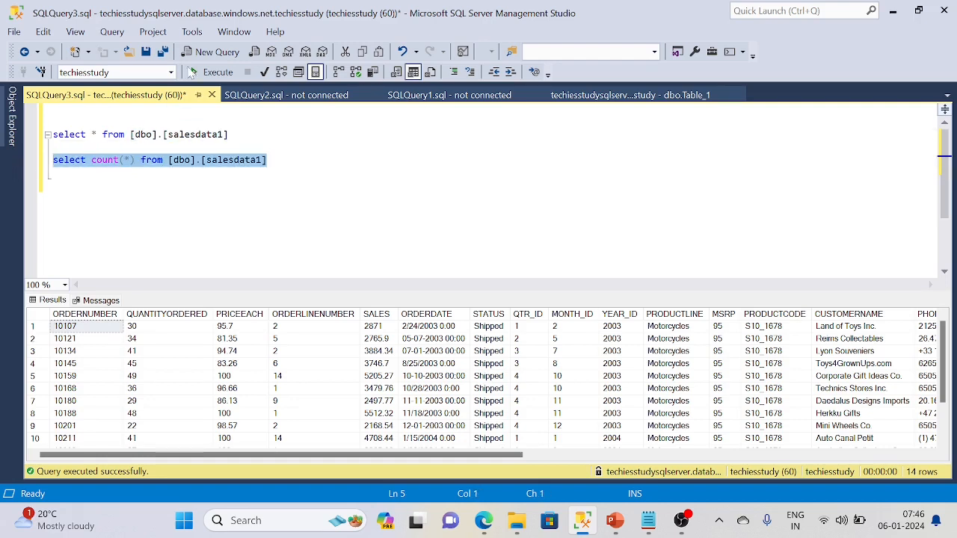
left_click(196, 72)
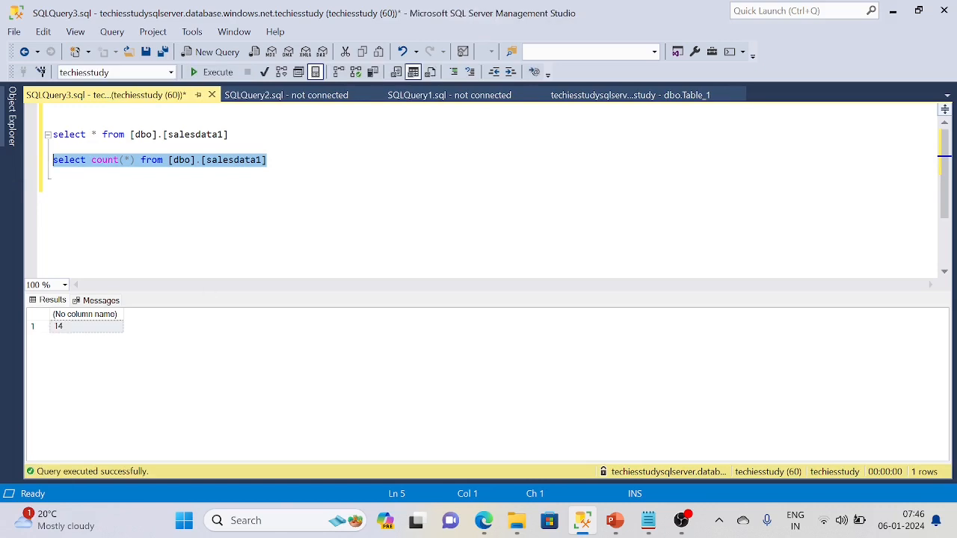
- Append with (nolock) to the salesdata1 count query and run that line again
left_click(269, 160)
type("w")
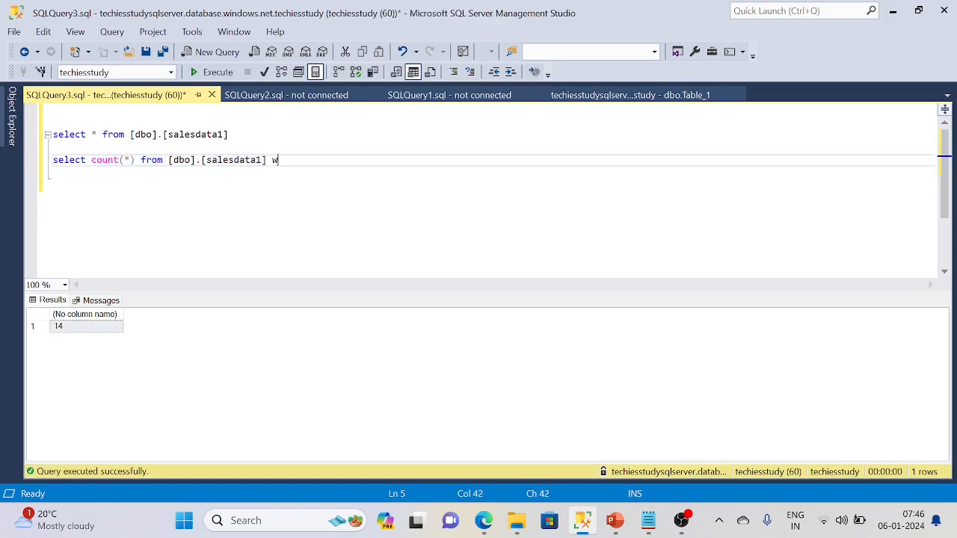
type("ith (nolock)")
left_click(251, 160)
left_click_drag(344, 161, 54, 173)
left_click(54, 185)
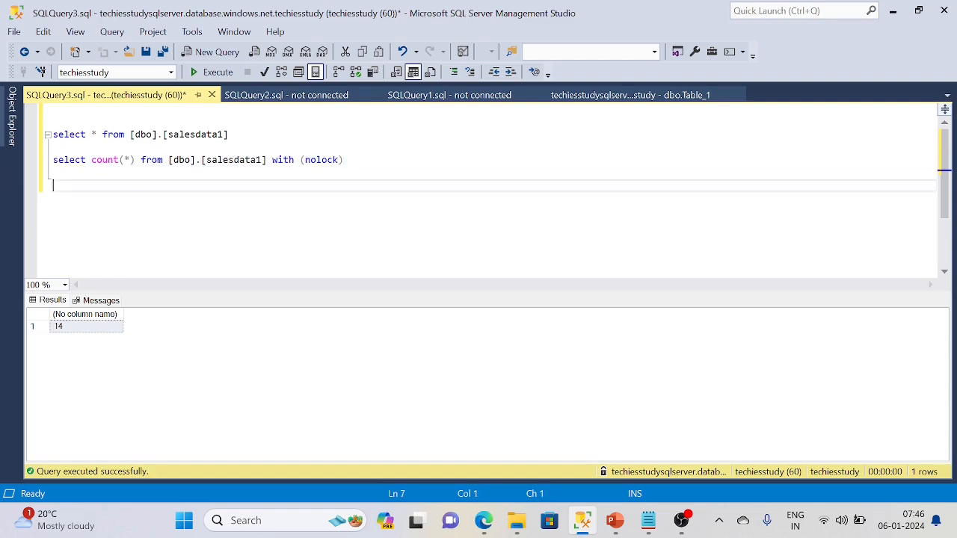
left_click_drag(344, 161, 53, 160)
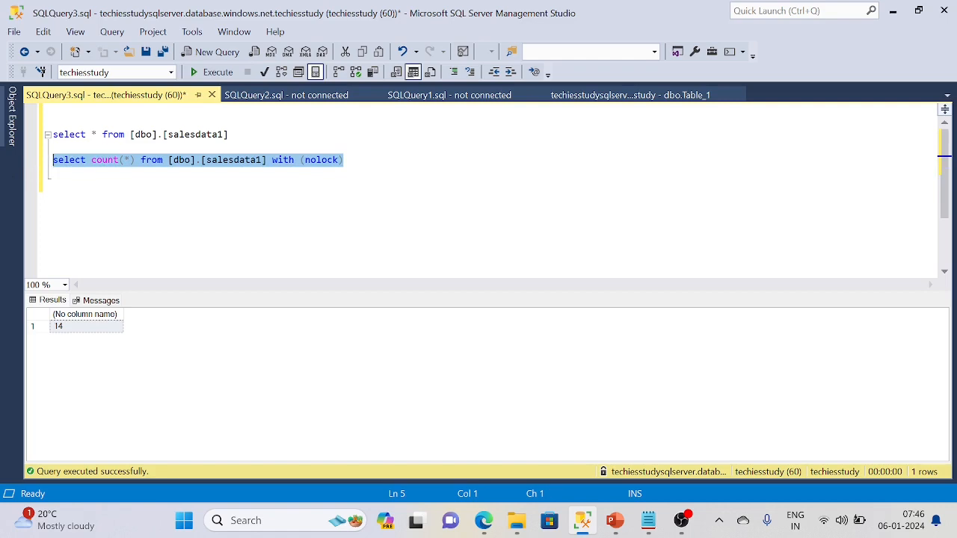
left_click(214, 72)
- Switch to Azure Data Factory, start another debug run of pl_AutoCreateTable_Sink, and refresh its output to follow the activity statuses
left_click(483, 521)
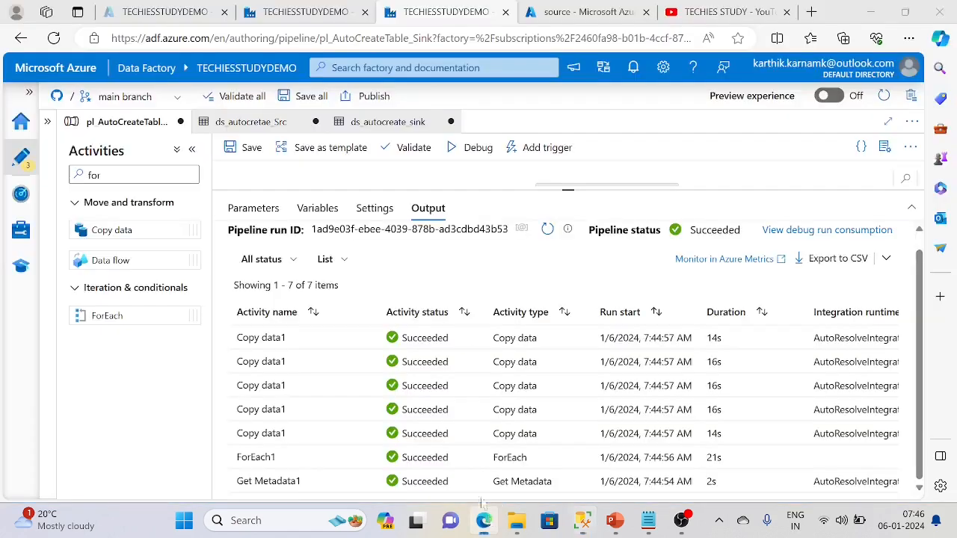
left_click(472, 149)
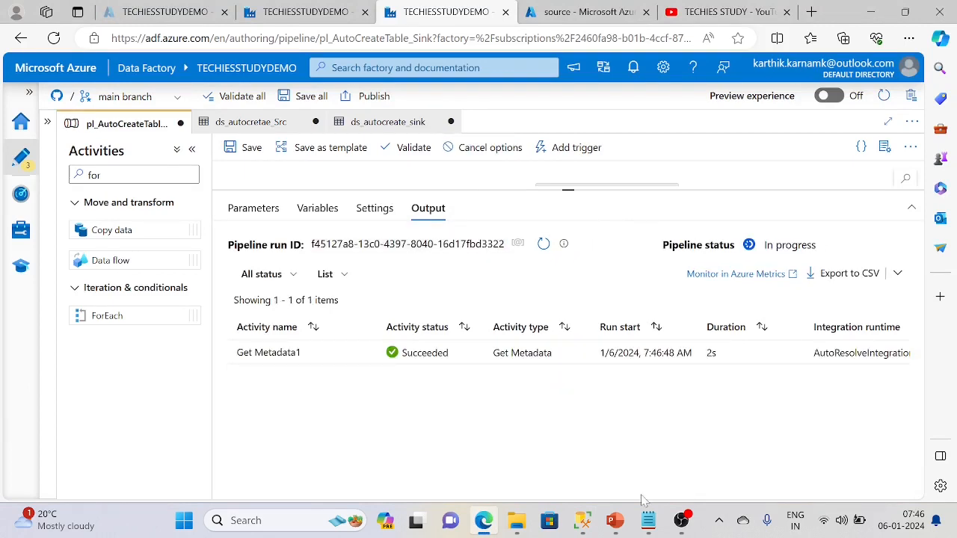
left_click(582, 521)
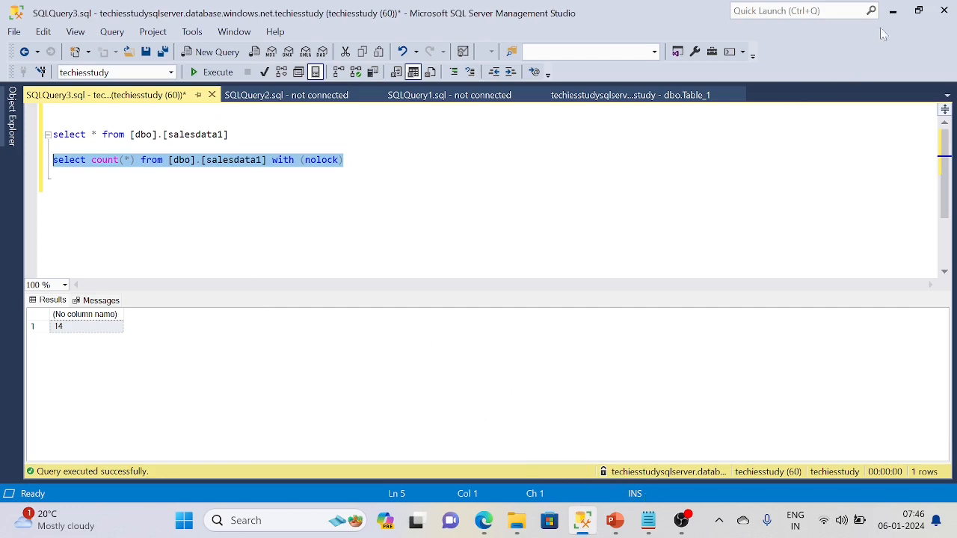
left_click(893, 12)
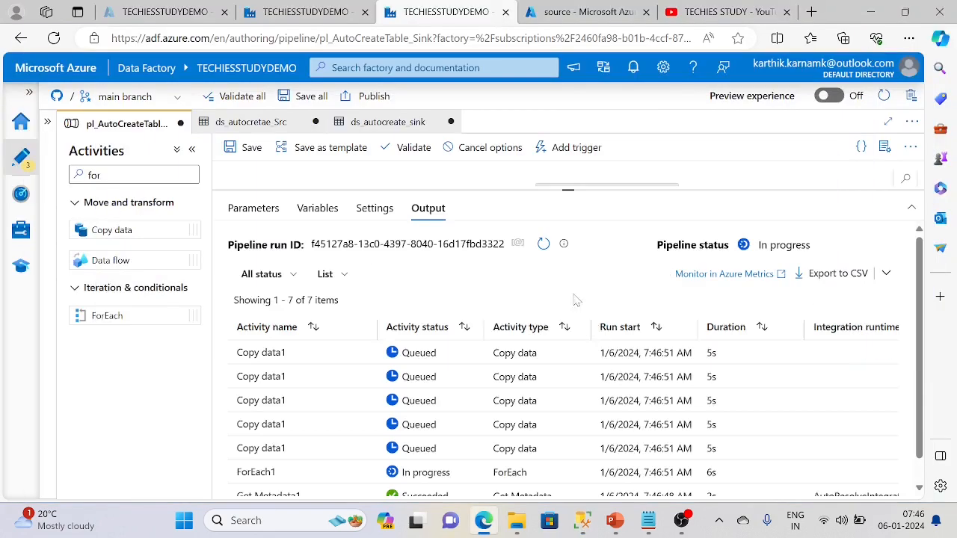
left_click(544, 247)
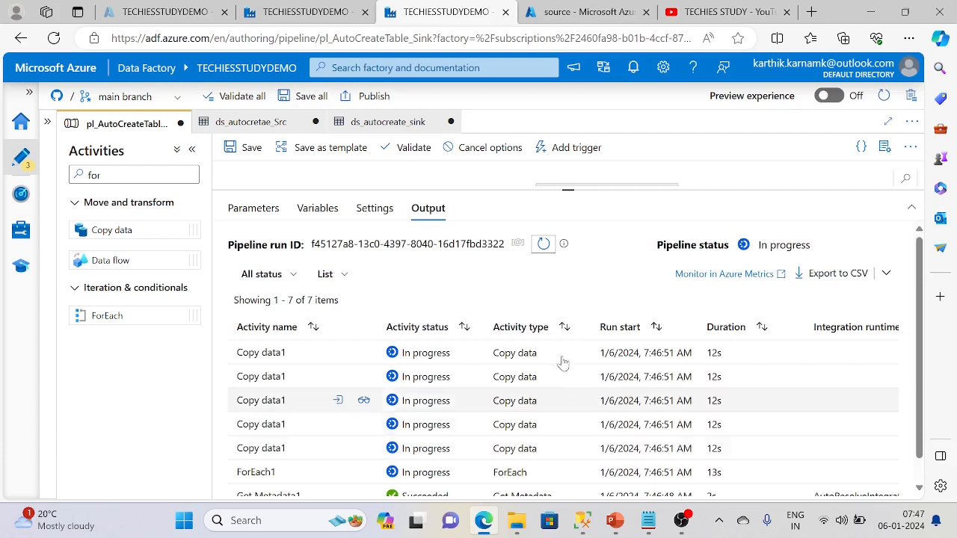
left_click(543, 247)
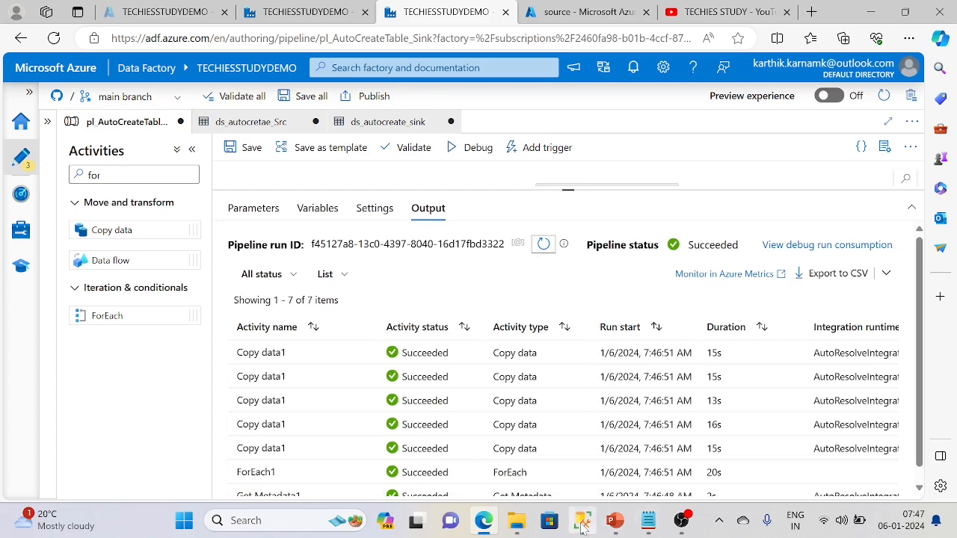
- In SQL Server Management Studio, rerun the salesdata1 count query and check the row count after the second pipeline run
left_click(582, 522)
left_click(214, 71)
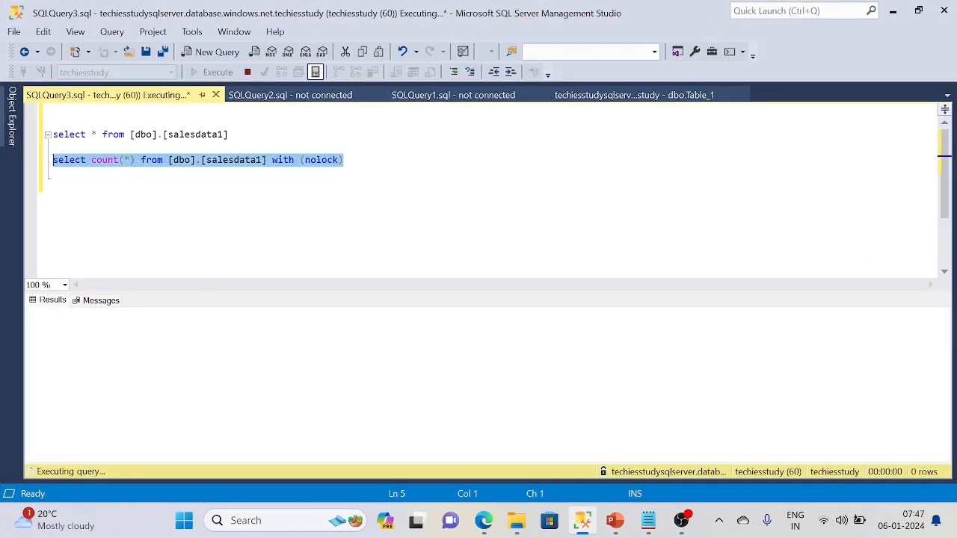
left_click(60, 332)
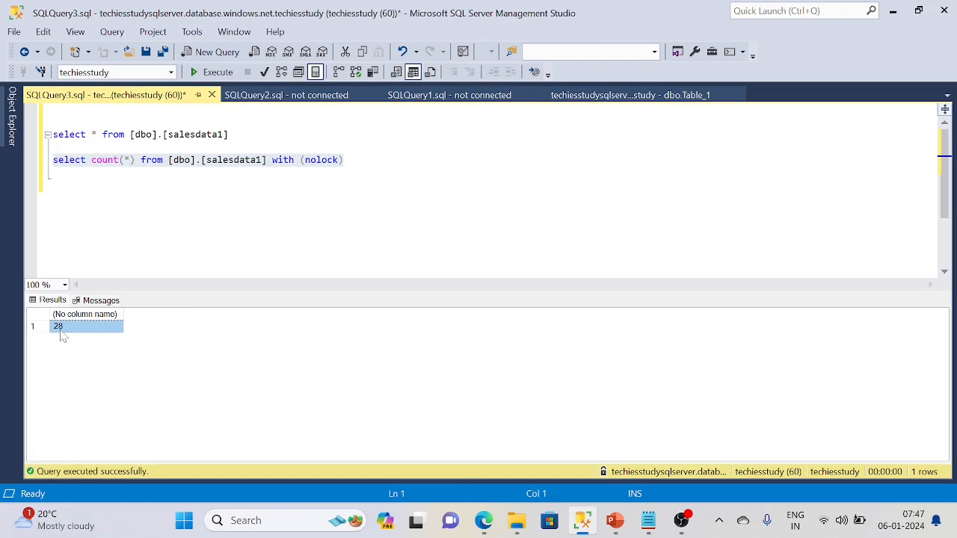
left_click(113, 211)
left_click(78, 329)
left_click(112, 216)
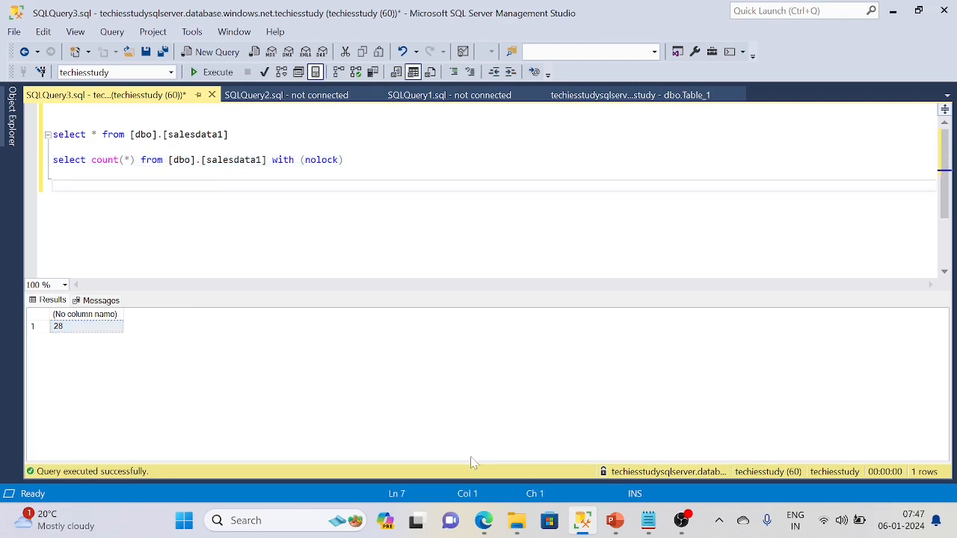
- Return to Azure Data Factory, open the sink settings of Copy data1 inside ForEach1, and read the Pre-copy script description
left_click(484, 522)
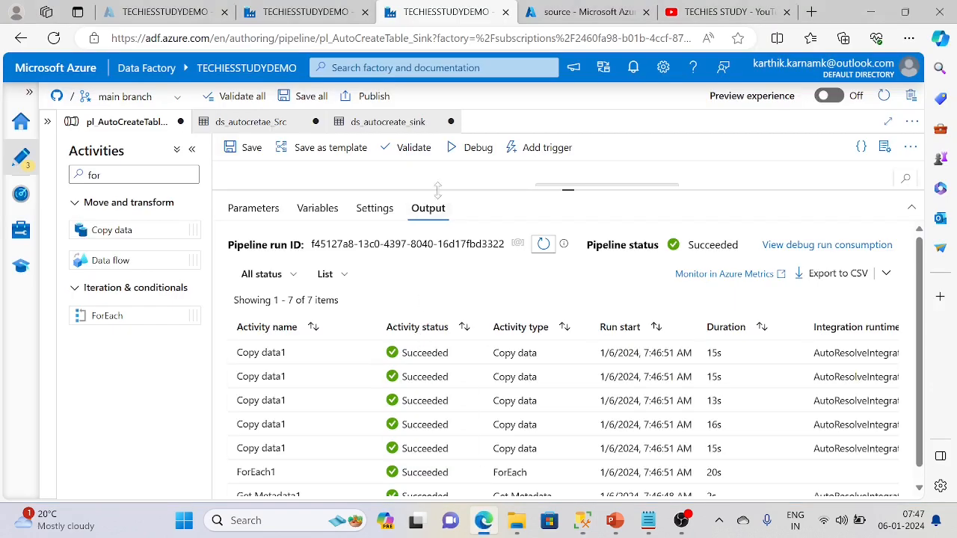
left_click_drag(567, 187, 524, 360)
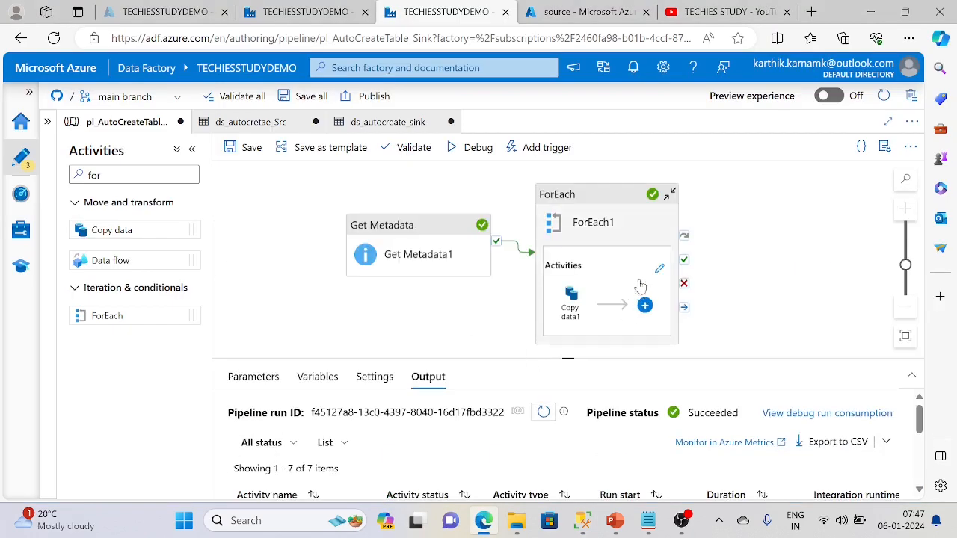
left_click(660, 269)
left_click(596, 222)
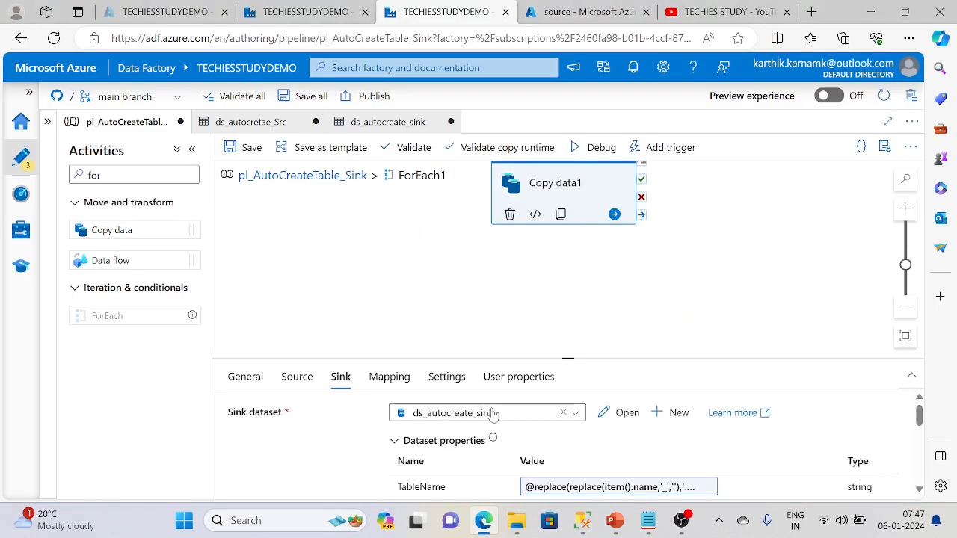
left_click_drag(567, 360, 566, 261)
scroll(506, 463, "down", 3)
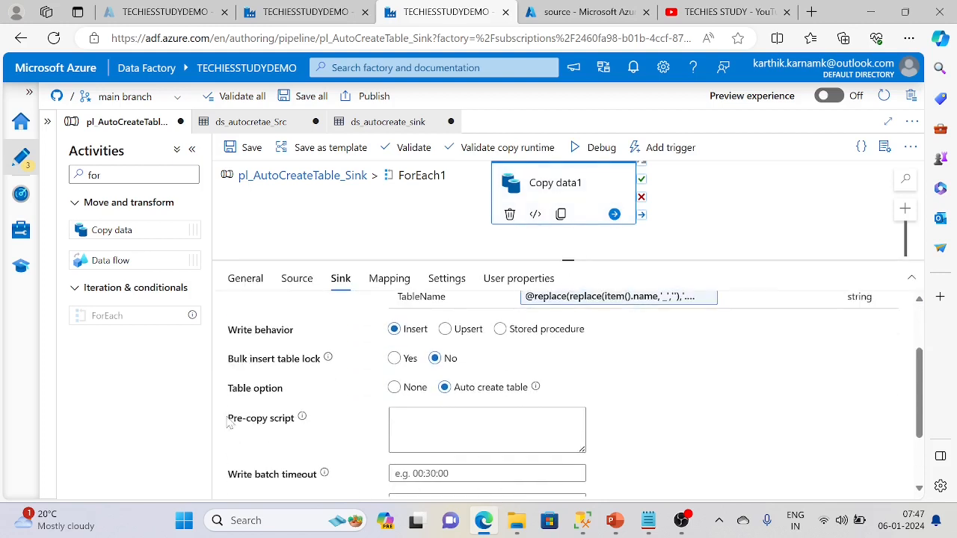
mouse_move(303, 418)
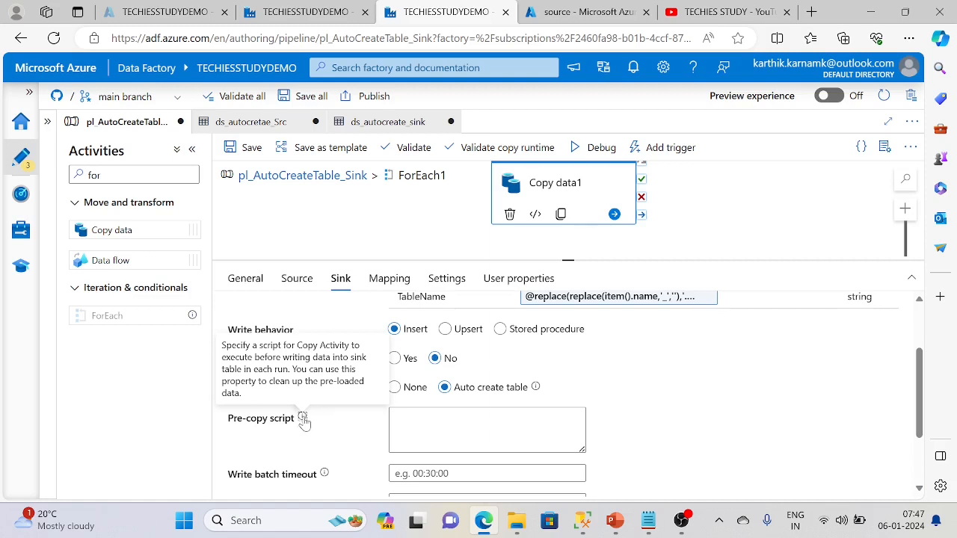
- Enter TRUNCATE TABLE as the pre-copy script and copy the full sink TableName expression without changing it
left_click(400, 422)
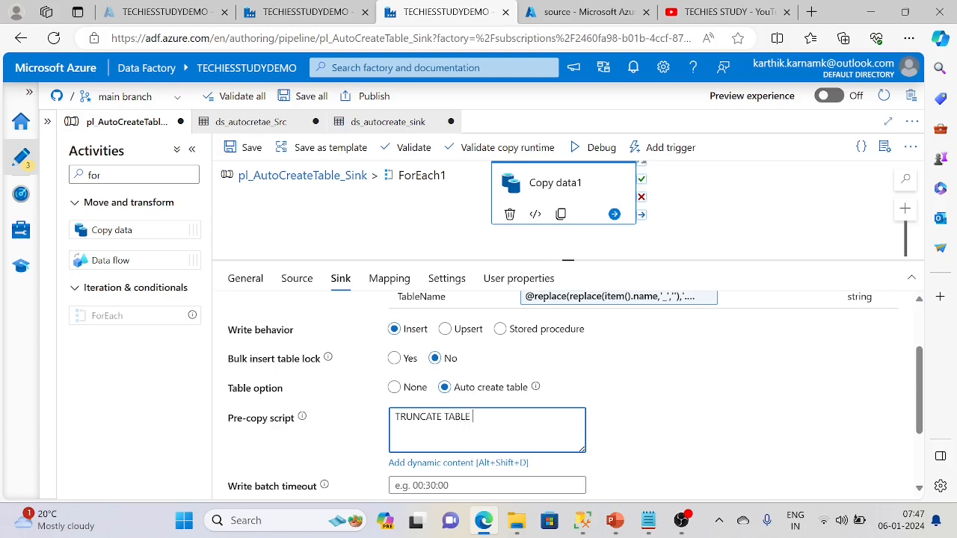
left_click(474, 463)
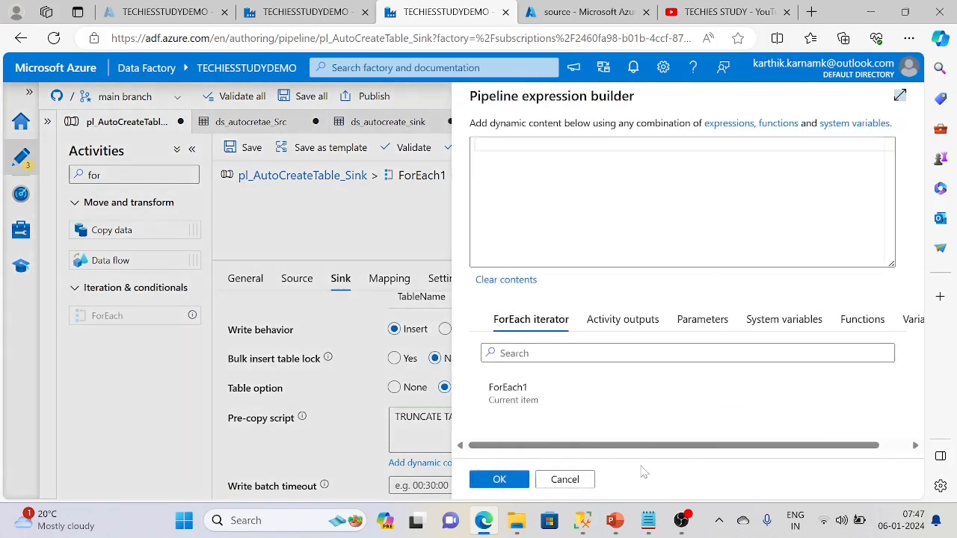
left_click(566, 480)
left_click(621, 297)
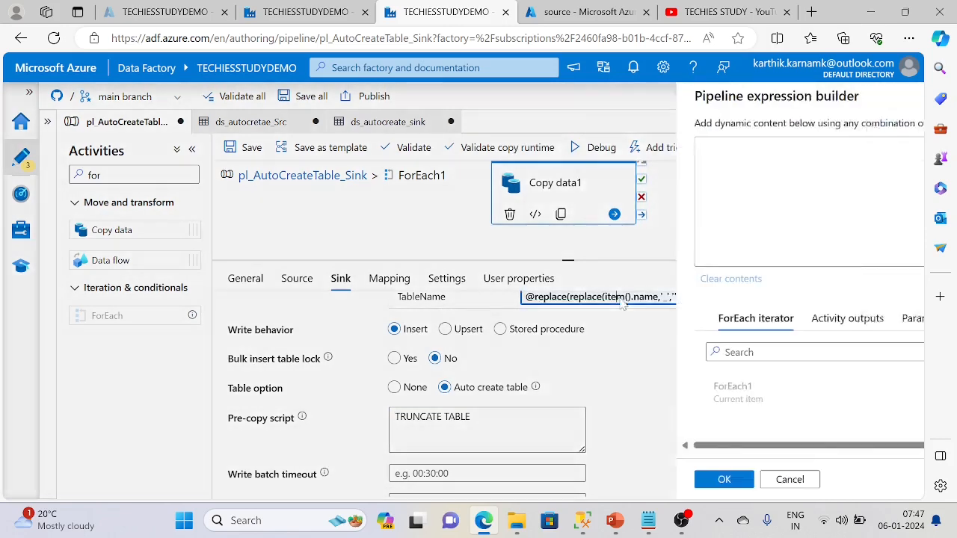
key("ctrl+a")
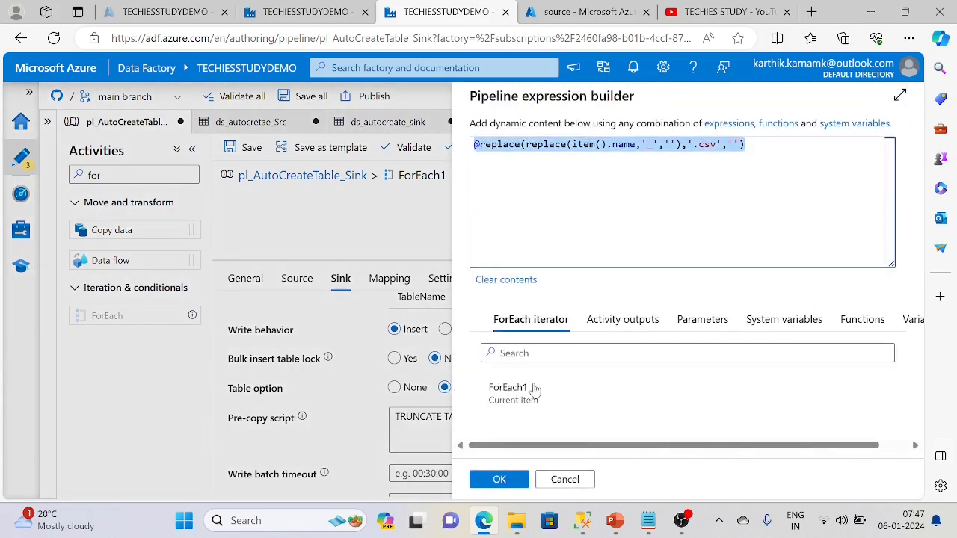
left_click(565, 480)
- Set the pre-copy script's dynamic content to TRUNCATE TABLE @{replace(replace(item().name,'_',''),'.csv','')} and apply it
left_click(498, 446)
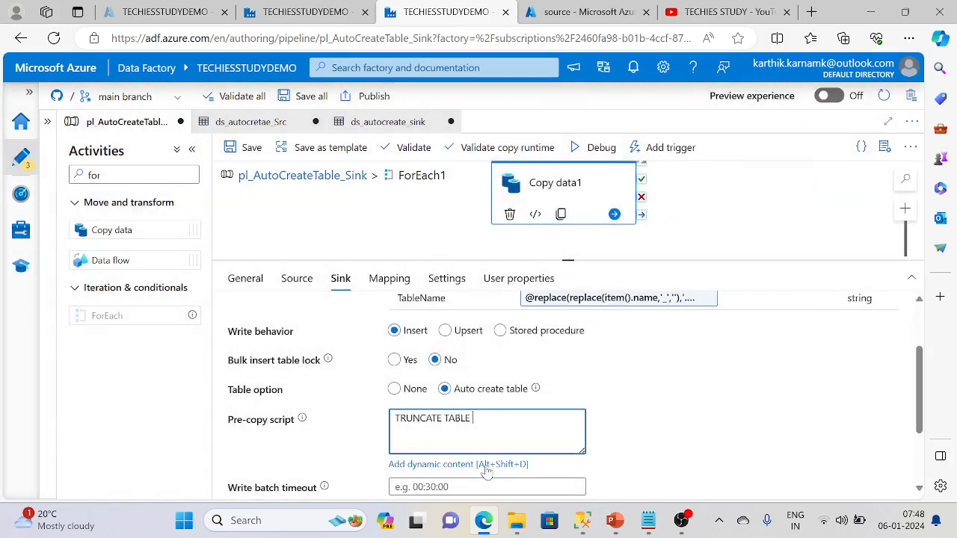
left_click(486, 464)
type("T")
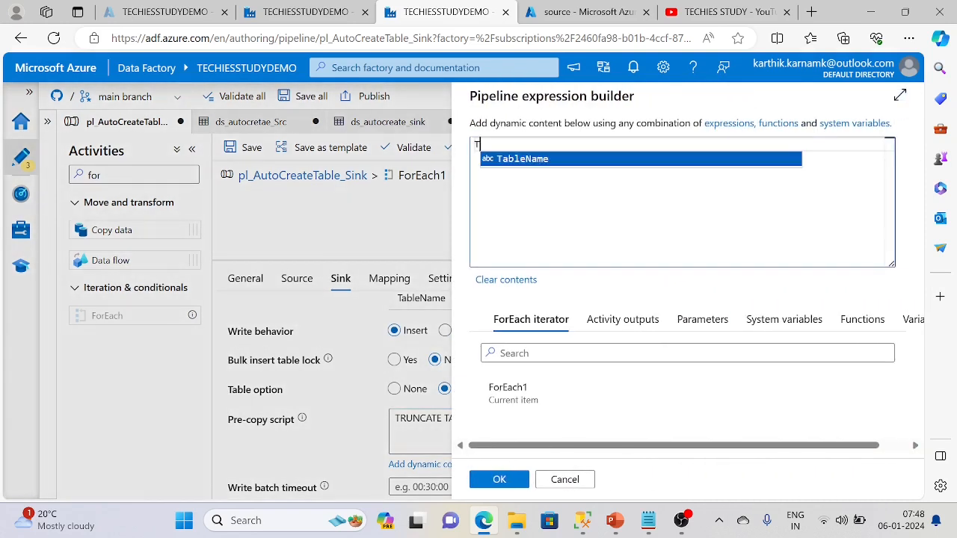
type("RUNCATE TABLE")
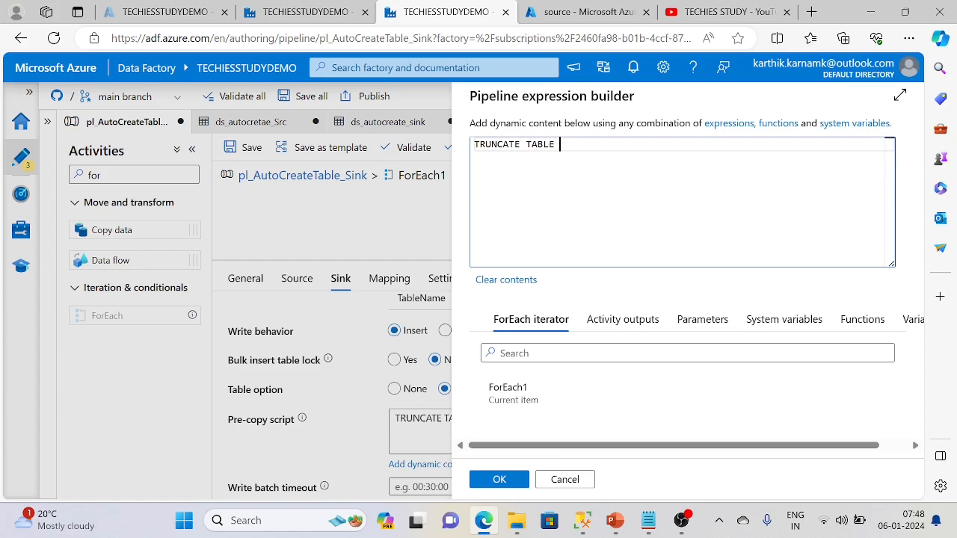
key("ctrl+v")
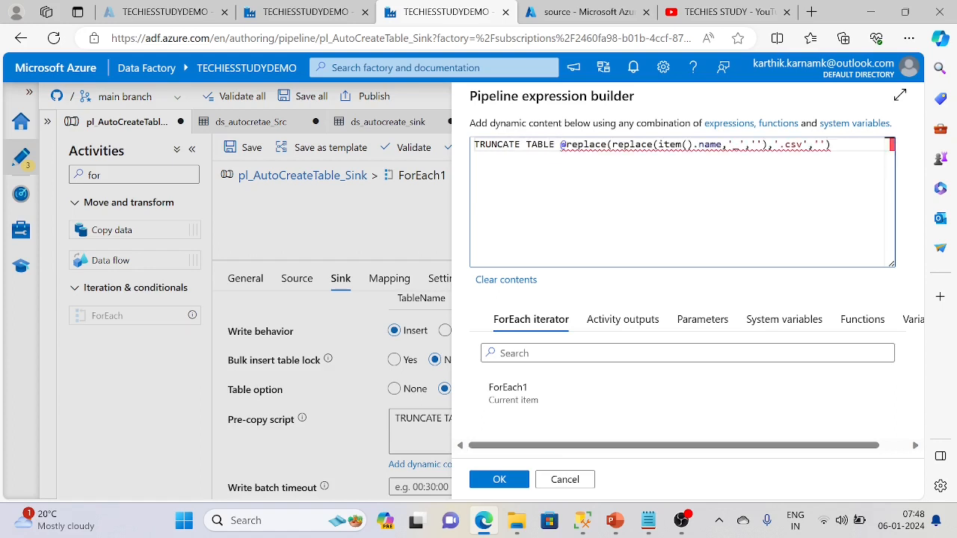
left_click(565, 145)
type("{")
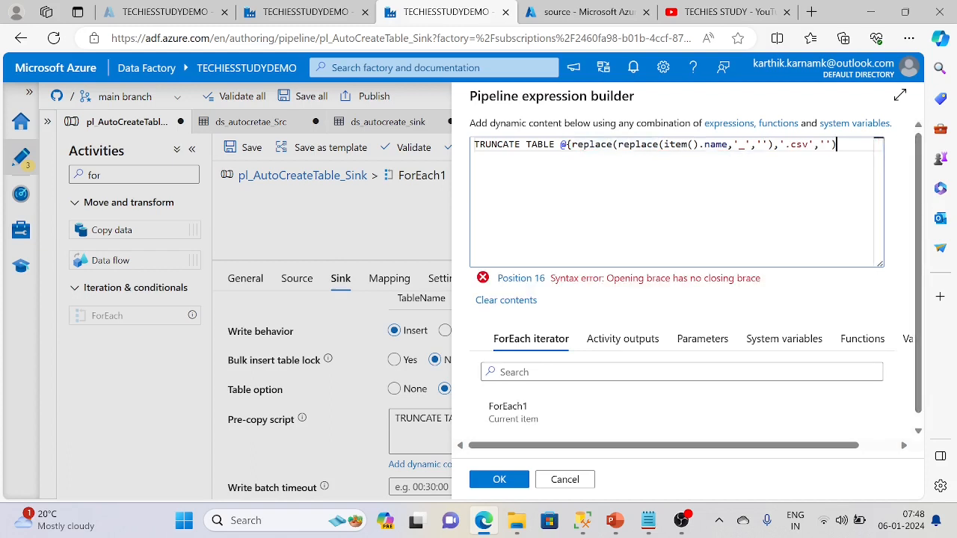
type("}")
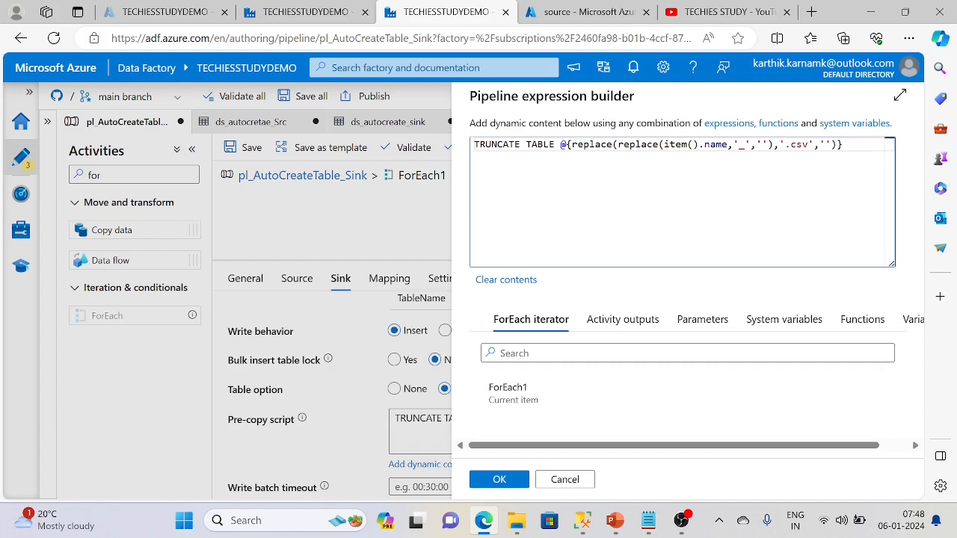
left_click(502, 482)
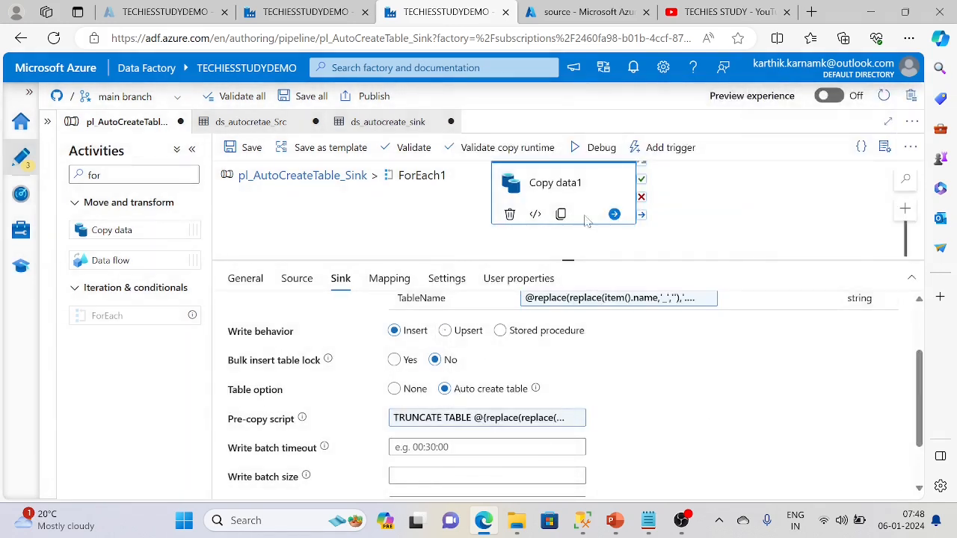
- Debug the pl_AutoCreateTable_Sink pipeline and refresh the activity run list until the run finishes
left_click(599, 147)
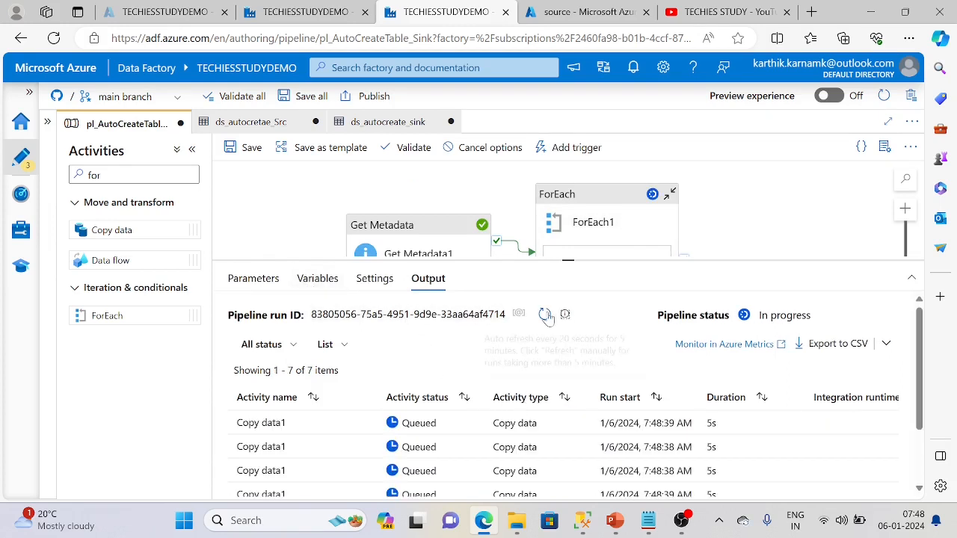
left_click(544, 314)
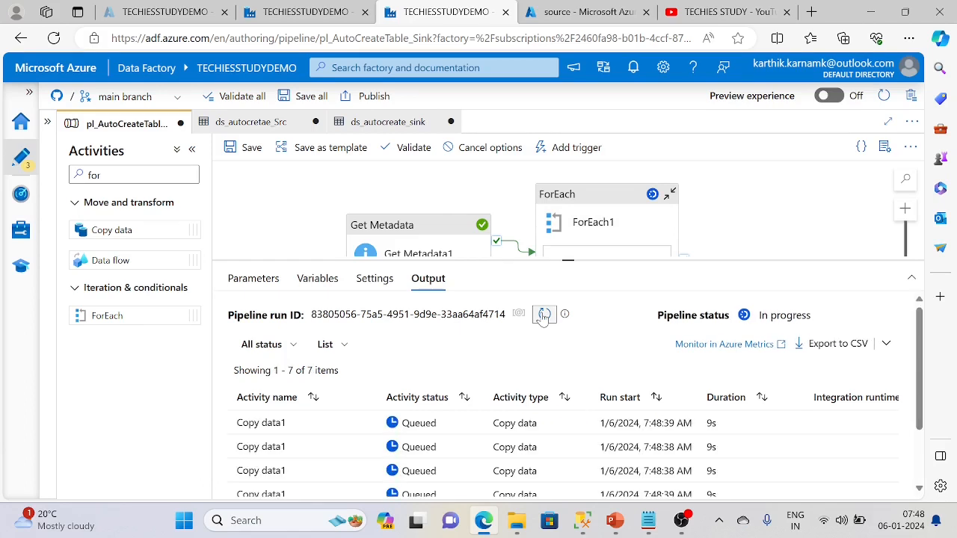
left_click(543, 315)
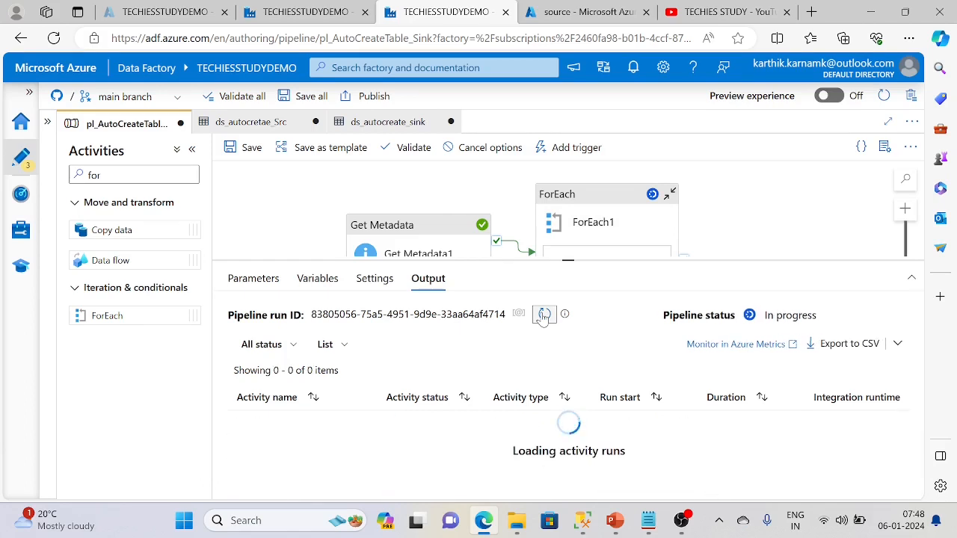
left_click_drag(569, 260, 570, 204)
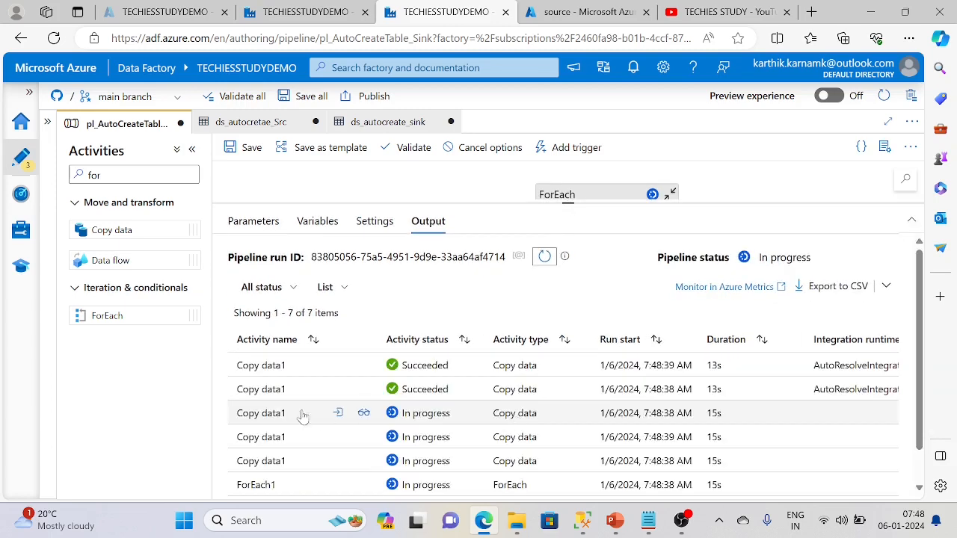
key("alt+Tab")
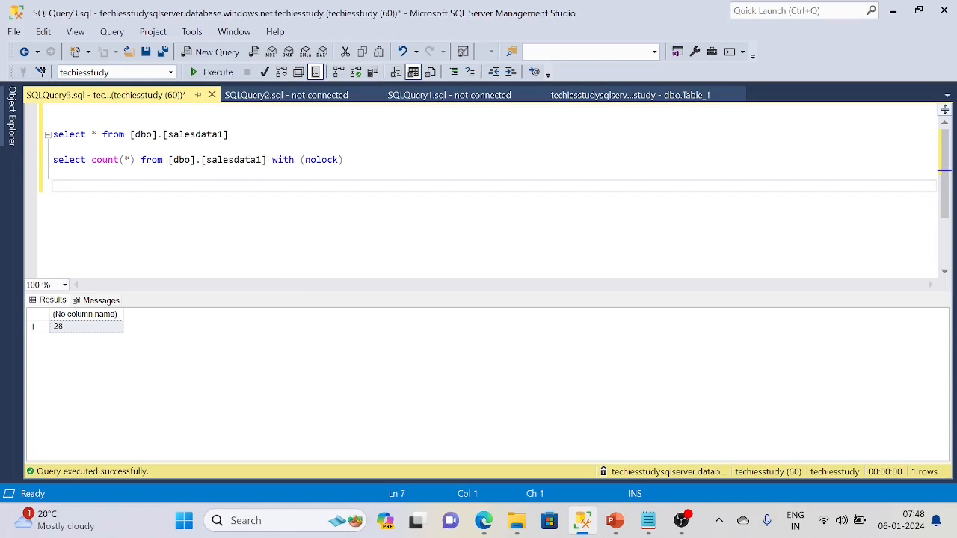
left_click(893, 11)
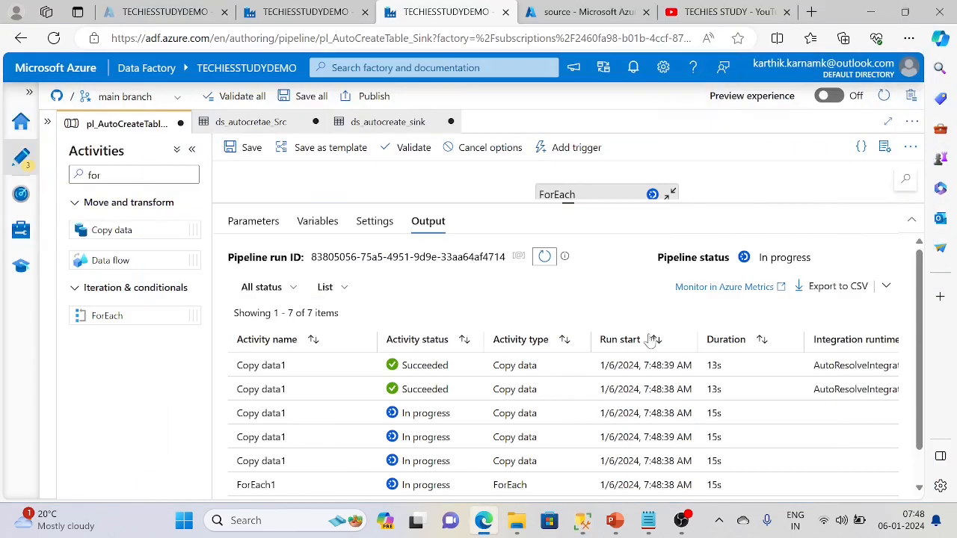
left_click(545, 262)
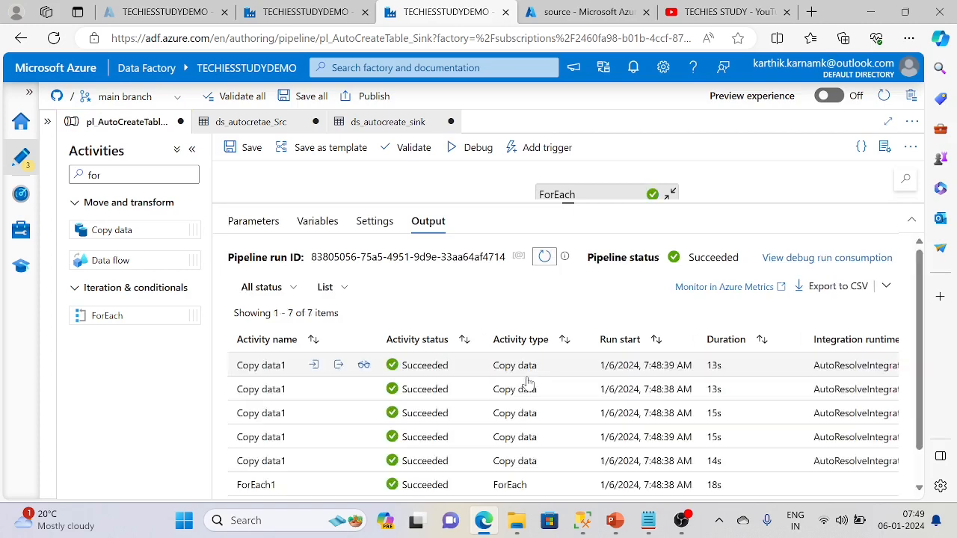
scroll(449, 474, "down", 2)
- Switch to SQL Server Management Studio, rerun the salesdata1 count query, and rerun the query selecting all salesdata1 rows to check for duplicates
left_click(583, 519)
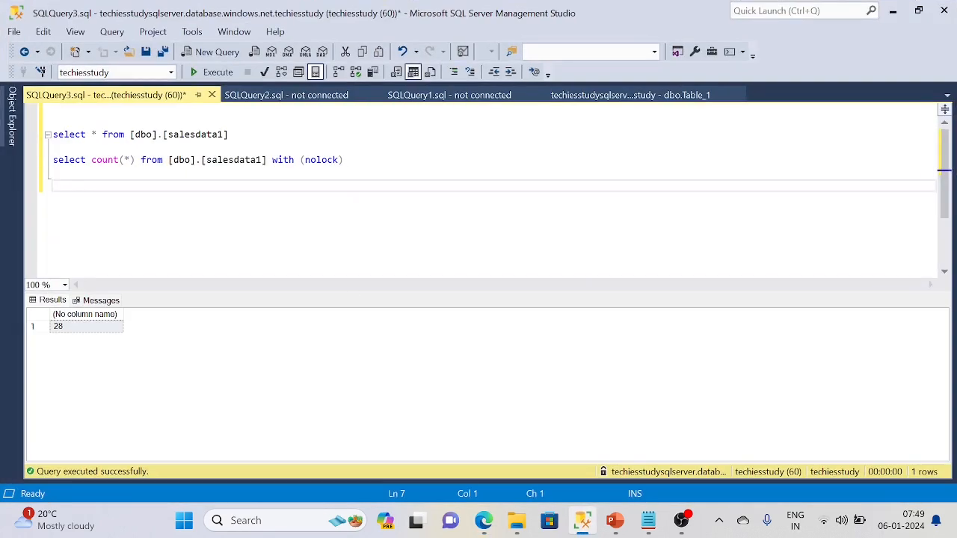
left_click_drag(342, 159, 53, 147)
left_click(214, 72)
left_click(89, 330)
left_click(224, 185)
left_click_drag(235, 147, 53, 135)
key("F5")
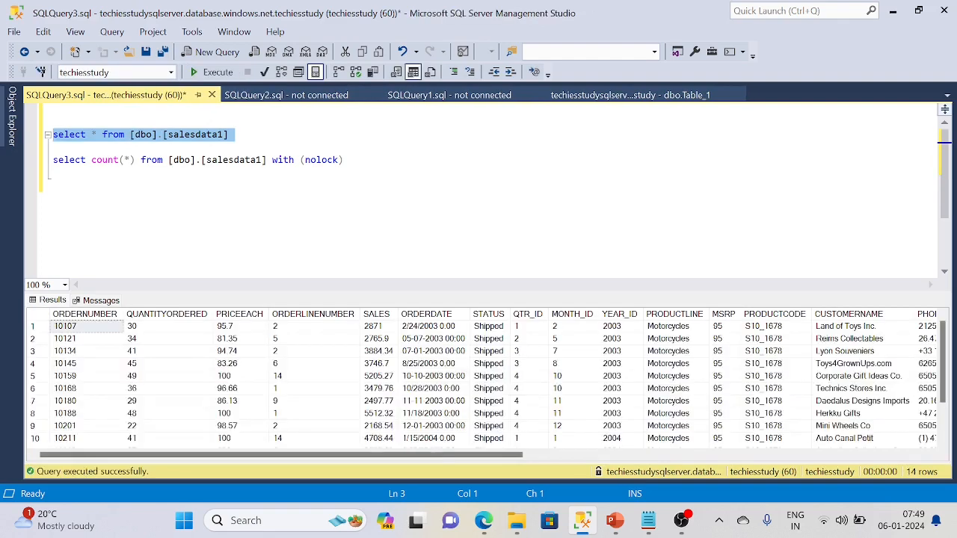
left_click(314, 173)
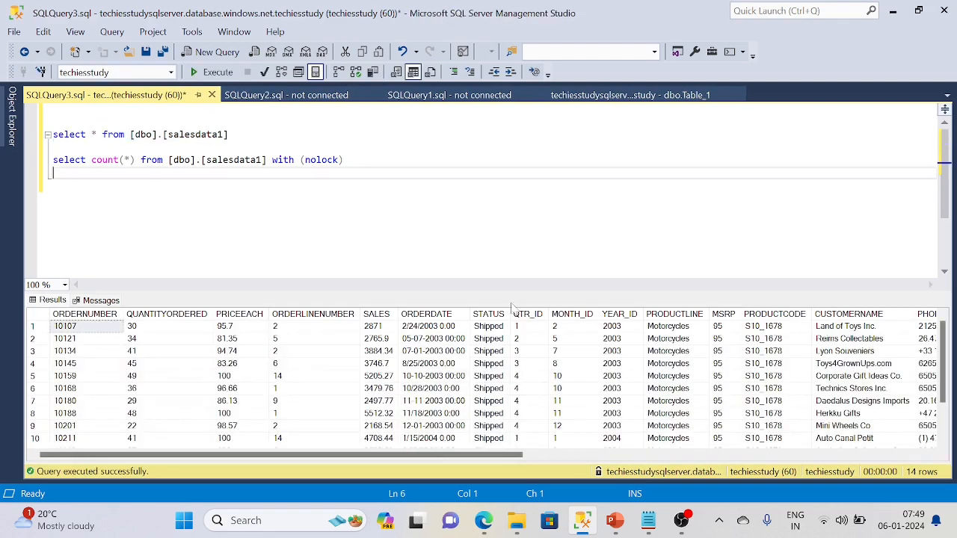
- Return to Azure Data Factory and review the Copy data1 sink settings inside ForEach1, including the table option and pre-copy script
left_click(483, 519)
scroll(423, 392, "down", 1)
left_click_drag(569, 203, 537, 362)
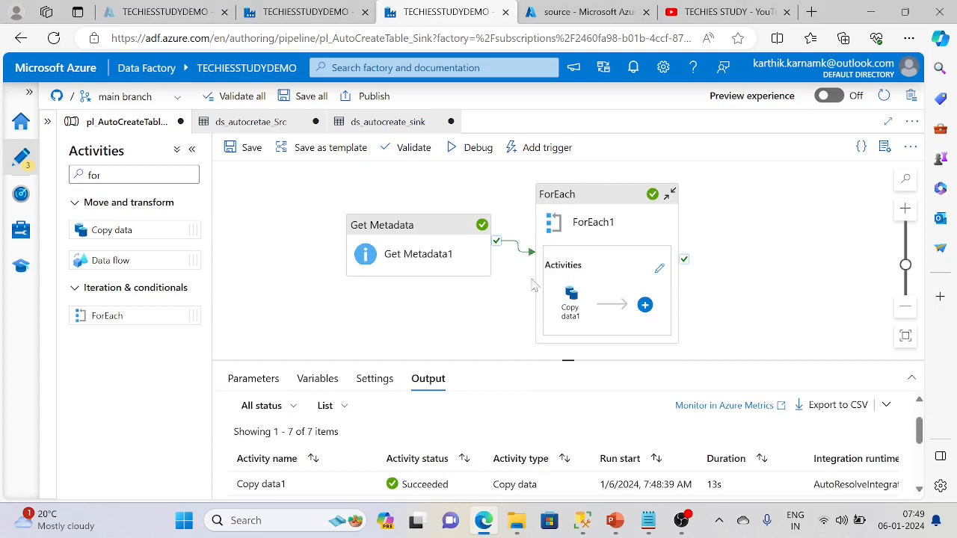
left_click(659, 268)
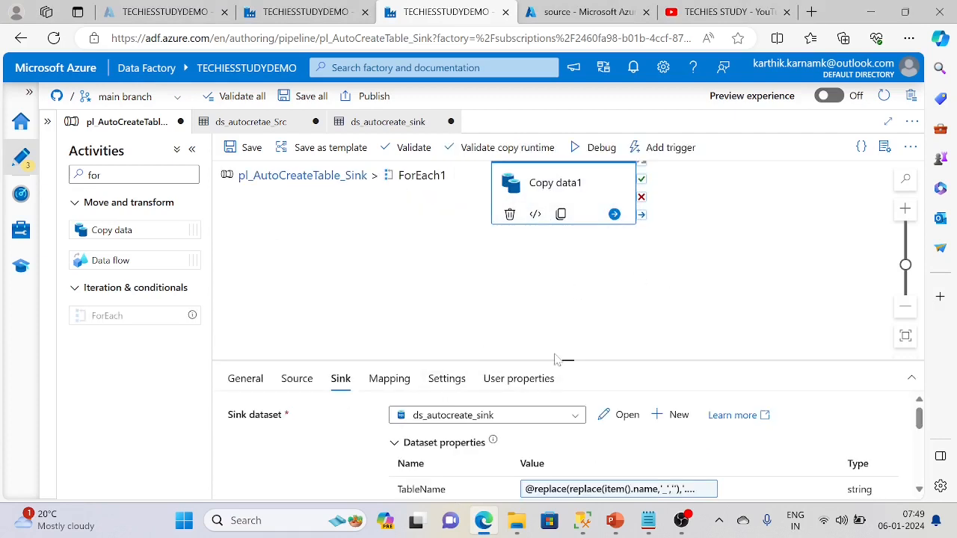
left_click_drag(569, 361, 576, 163)
scroll(311, 461, "down", 2)
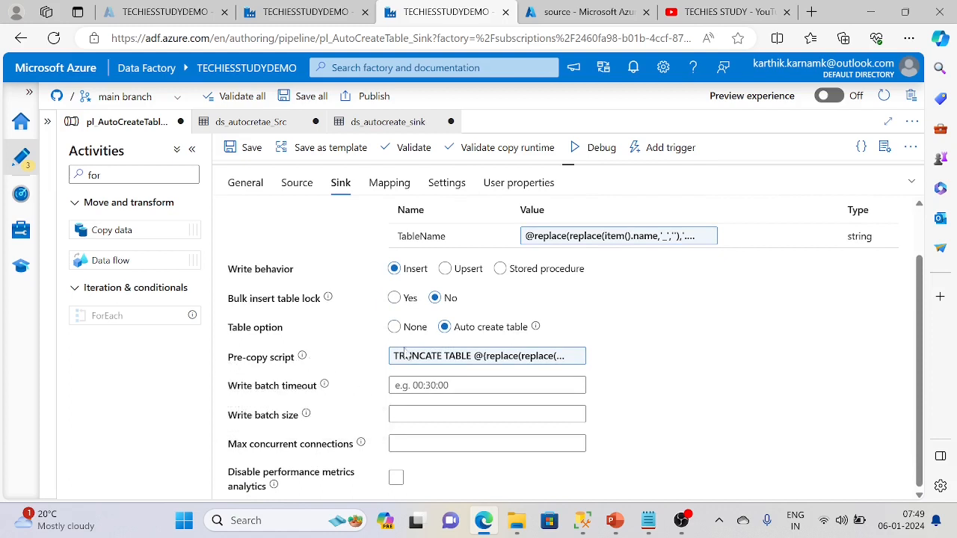
left_click_drag(565, 166, 483, 258)
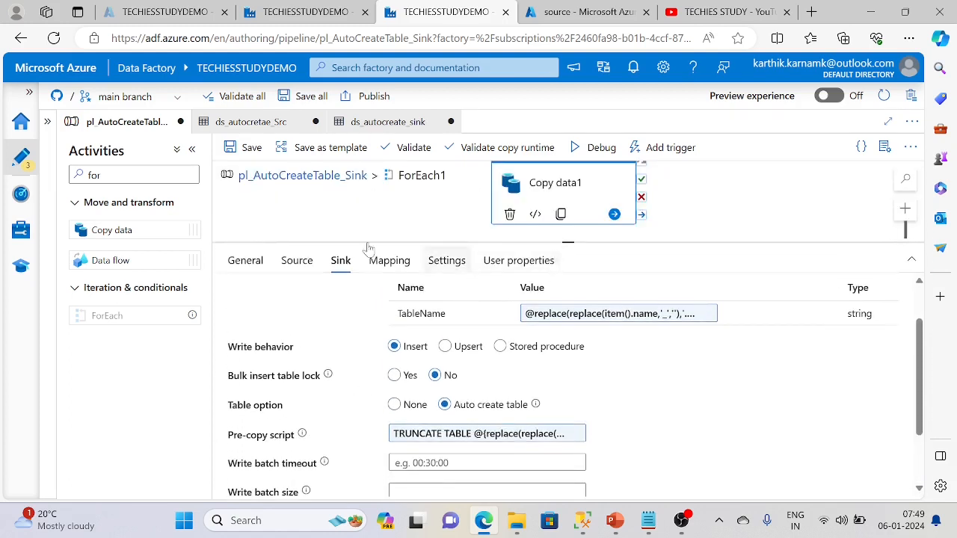
left_click_drag(428, 206, 444, 226)
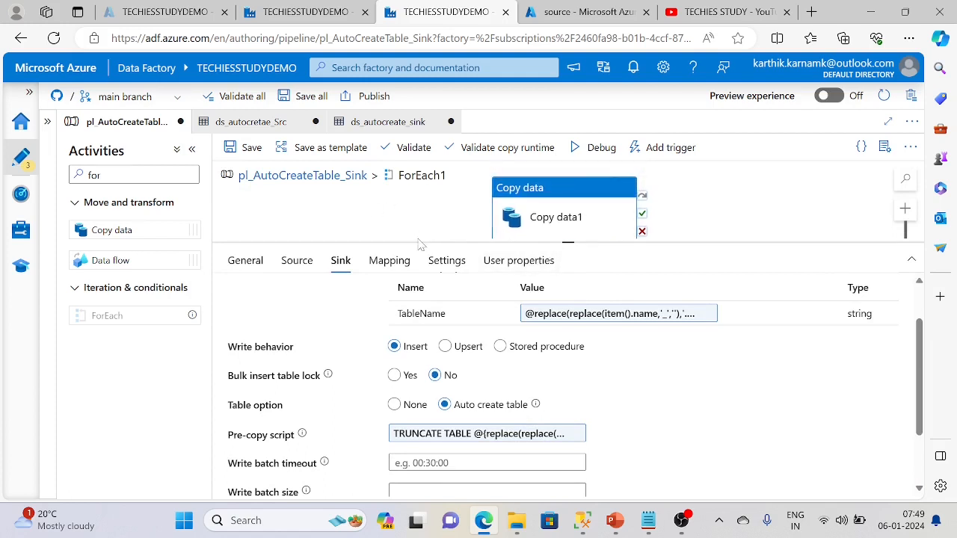
left_click_drag(569, 244, 522, 404)
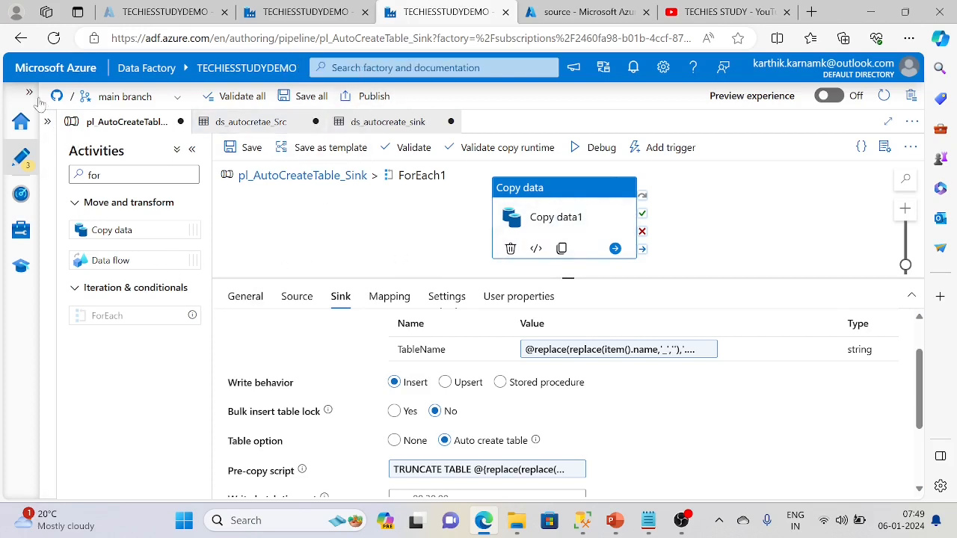
- Publish all pending changes, covering the pl_AutoCreateTable_Sink pipeline and its two datasets, and check the publishing notifications
left_click(365, 96)
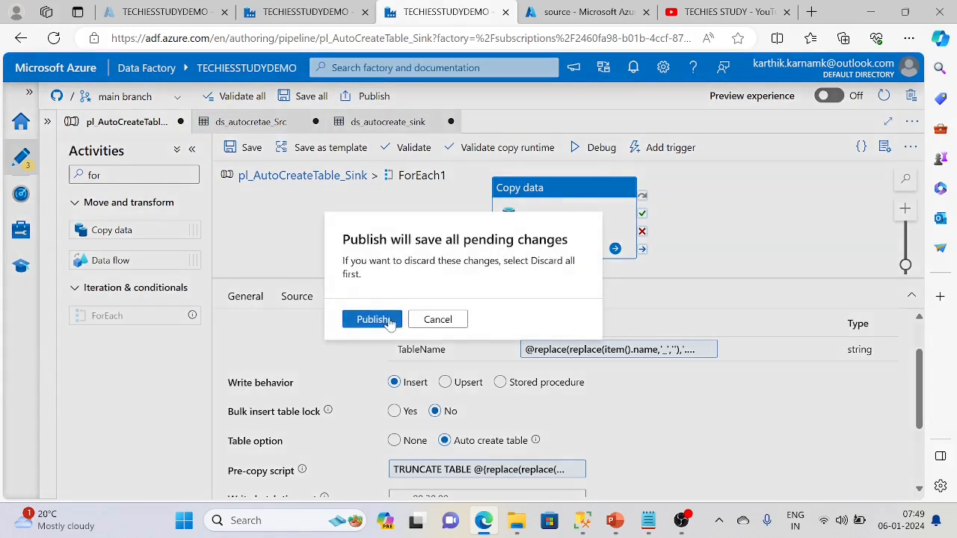
left_click(373, 319)
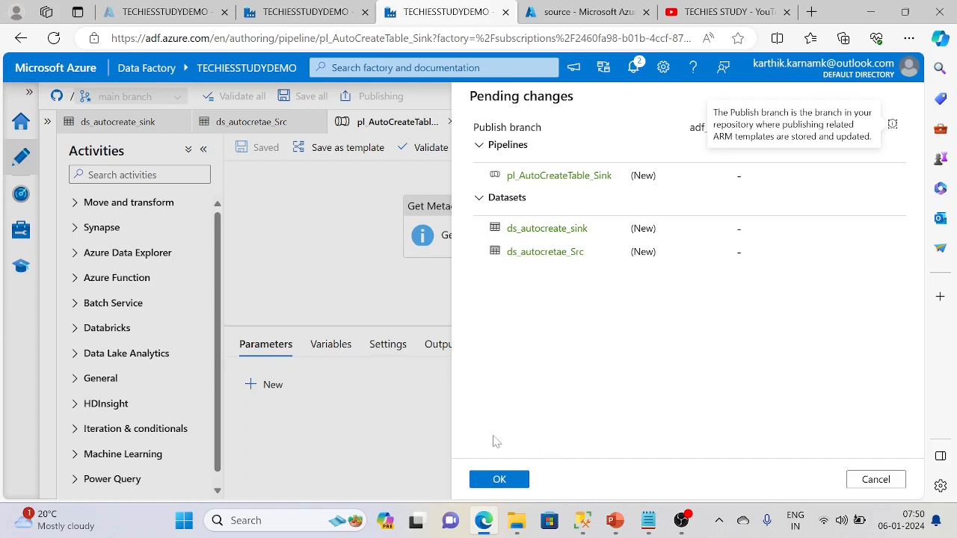
left_click(496, 480)
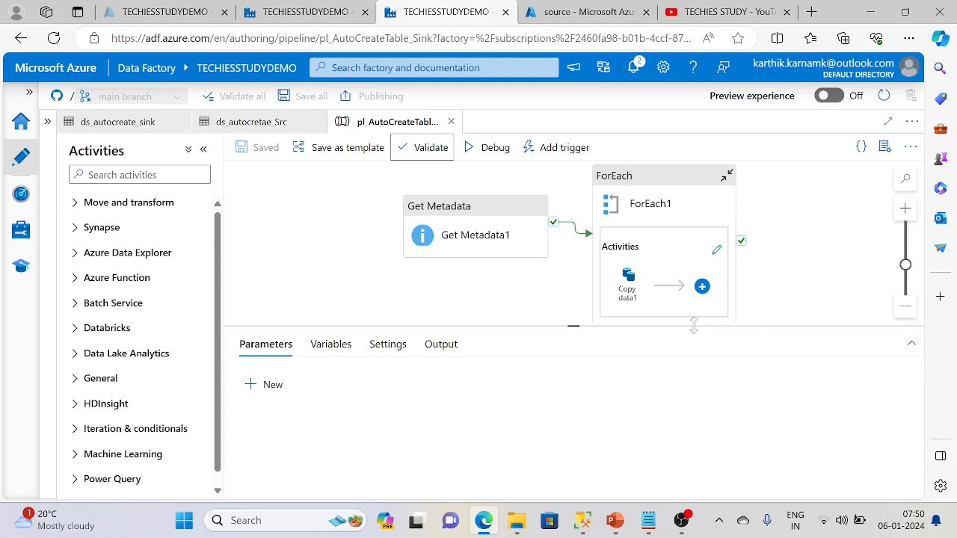
left_click(637, 67)
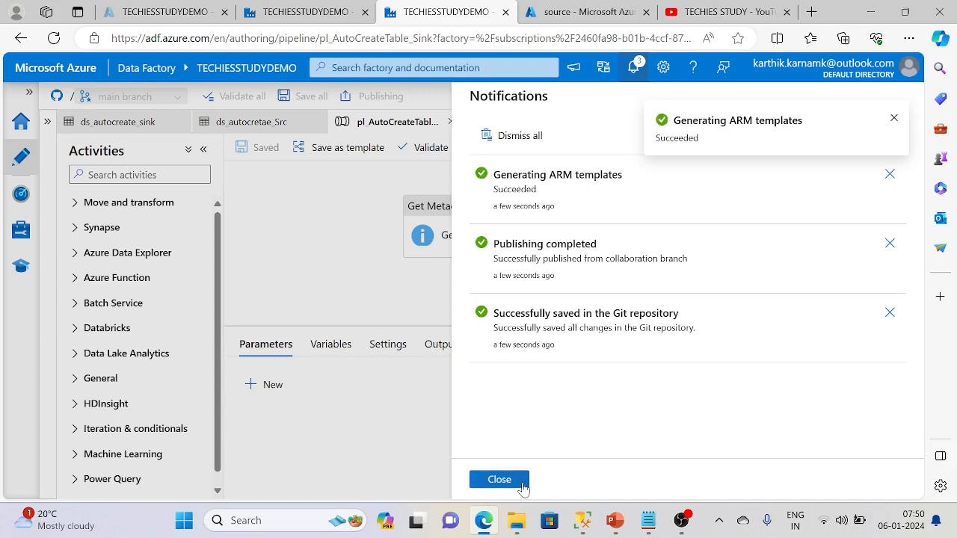
left_click(520, 483)
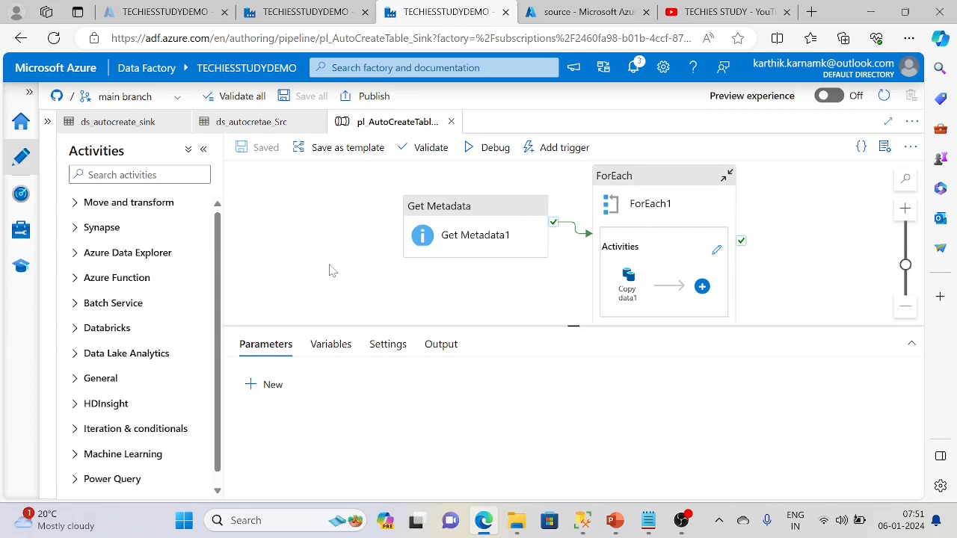
left_click(690, 11)
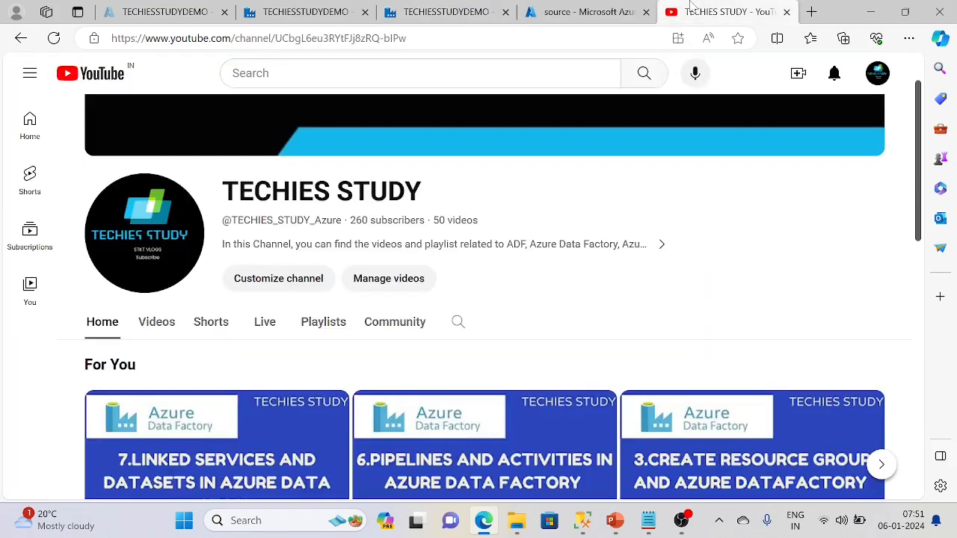